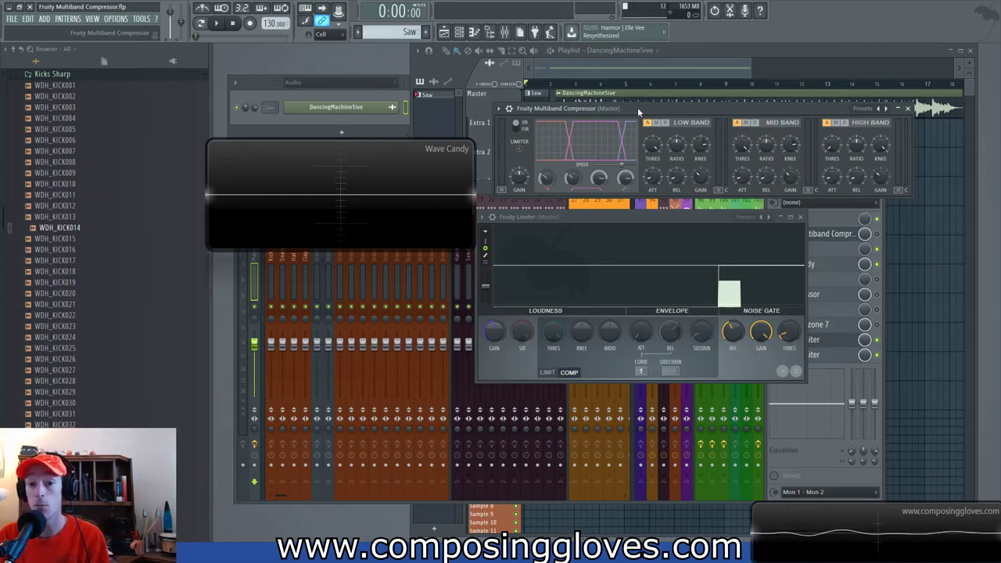
- Reposition the Fruity Multiband Compressor window above the Fruity Limiter window, and bring the limiter to the front
drag(638, 108, 636, 118)
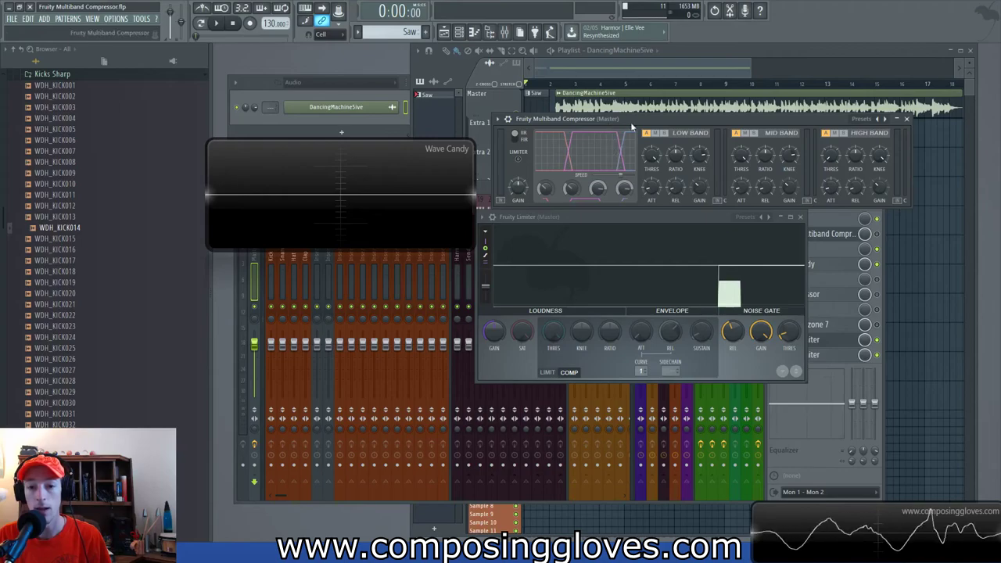
drag(646, 124, 643, 123)
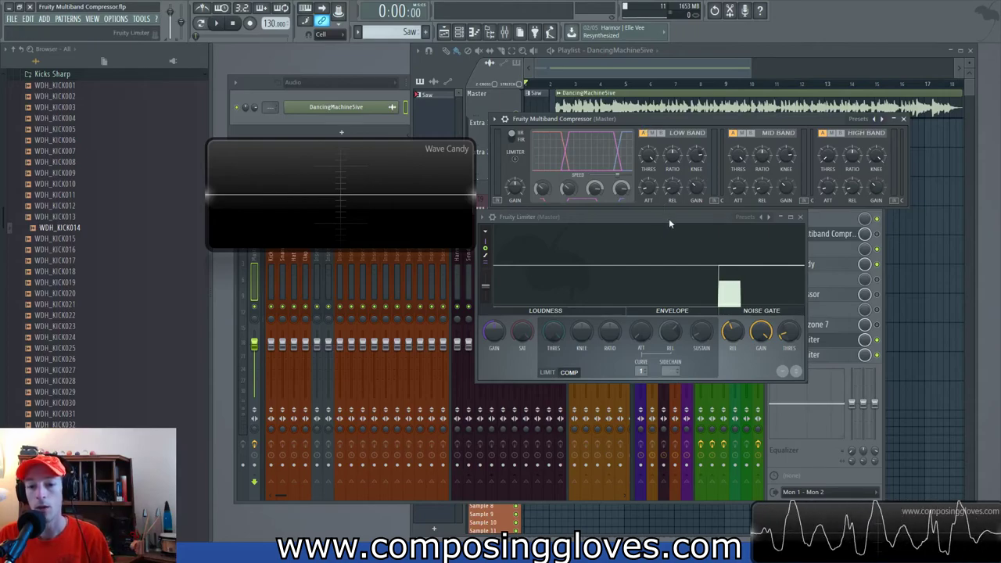
drag(668, 217, 686, 208)
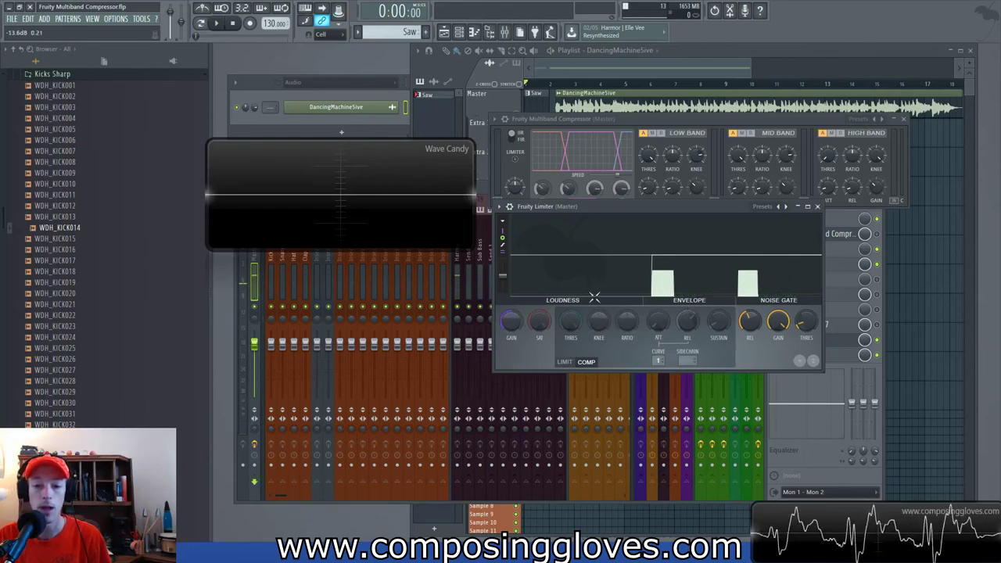
- Lower the Fruity Limiter's compression threshold, raise its ratio to the maximum and play the saw through it
drag(577, 326, 578, 368)
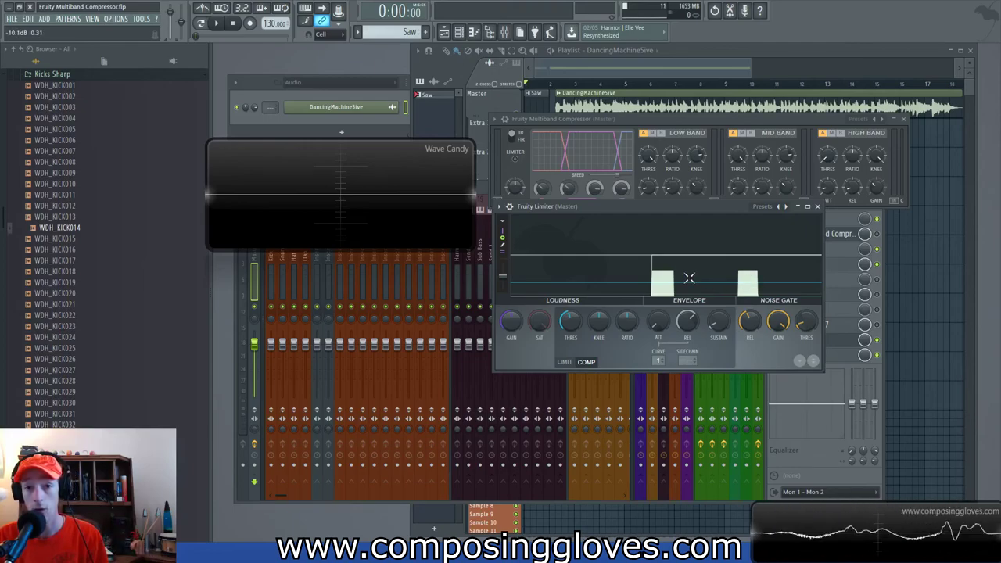
mouse_move(630, 324)
mouse_down()
mouse_move(629, 344)
mouse_move(632, 313)
mouse_up()
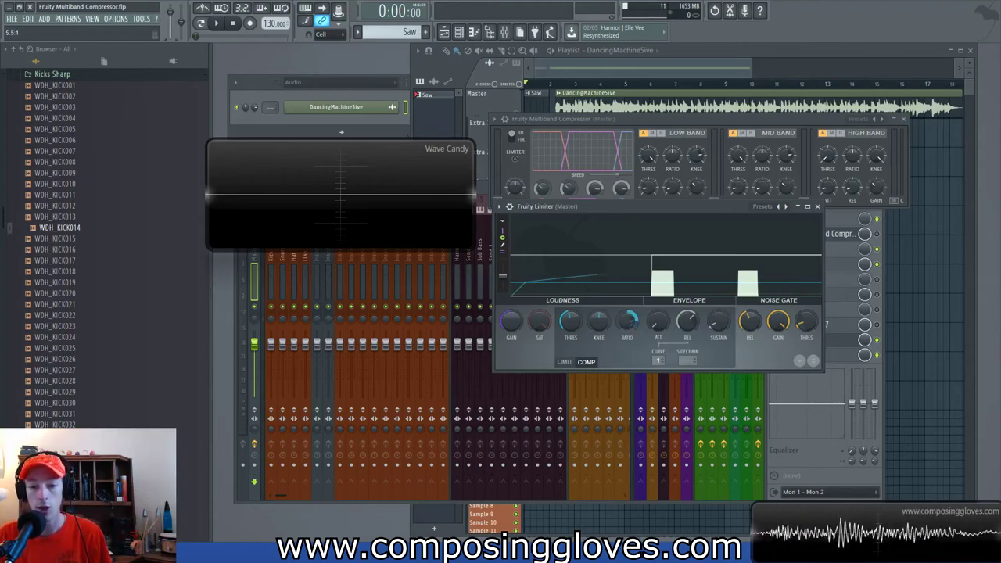
drag(628, 319, 629, 293)
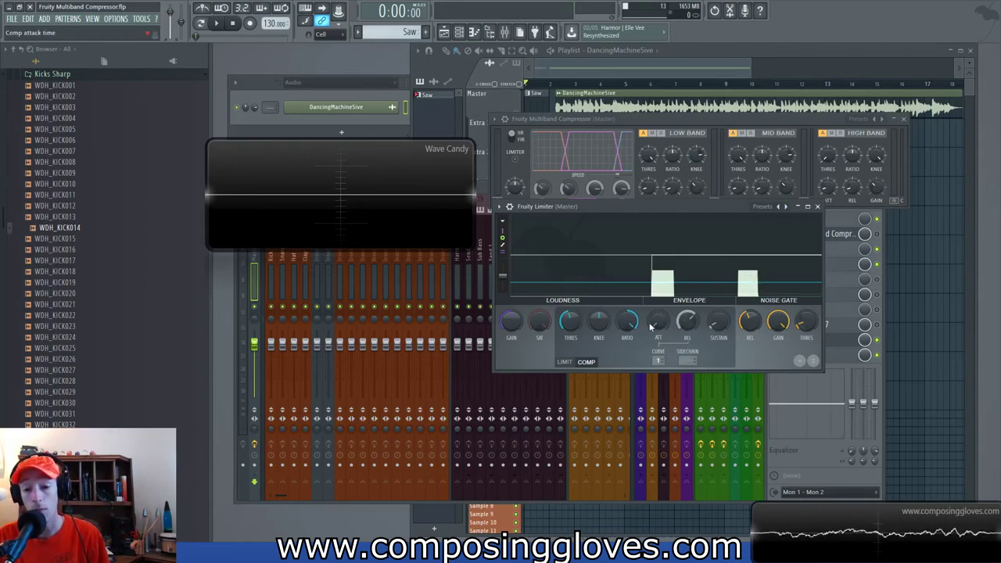
key(space)
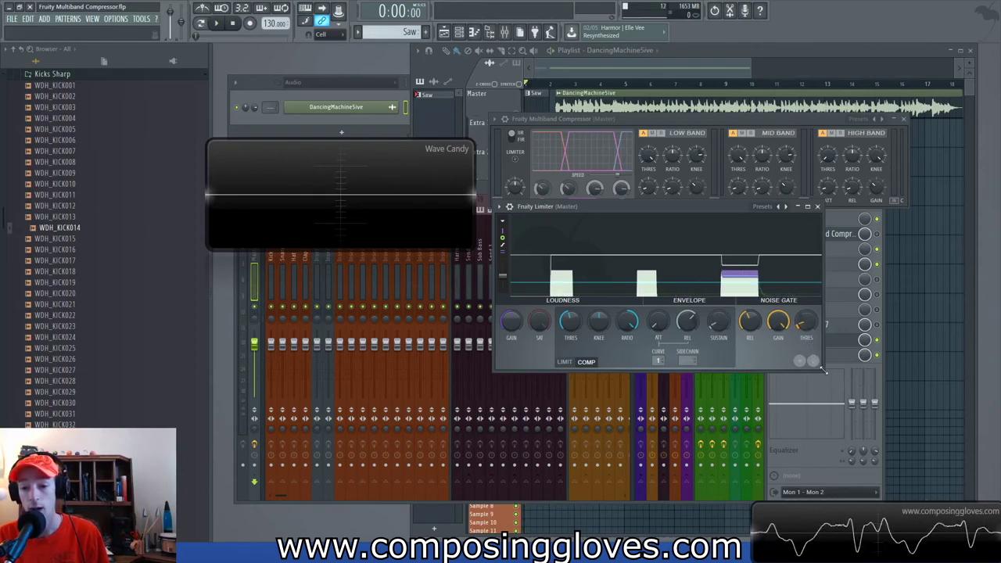
- Enlarge the Fruity Limiter window and try different attack and release times on its compressor envelope
drag(823, 369, 896, 467)
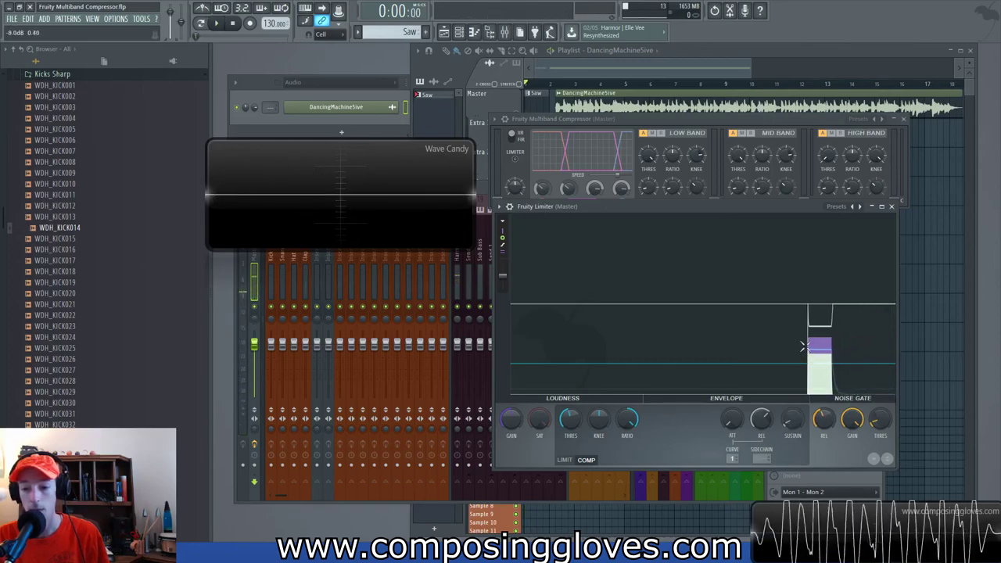
drag(756, 423, 756, 438)
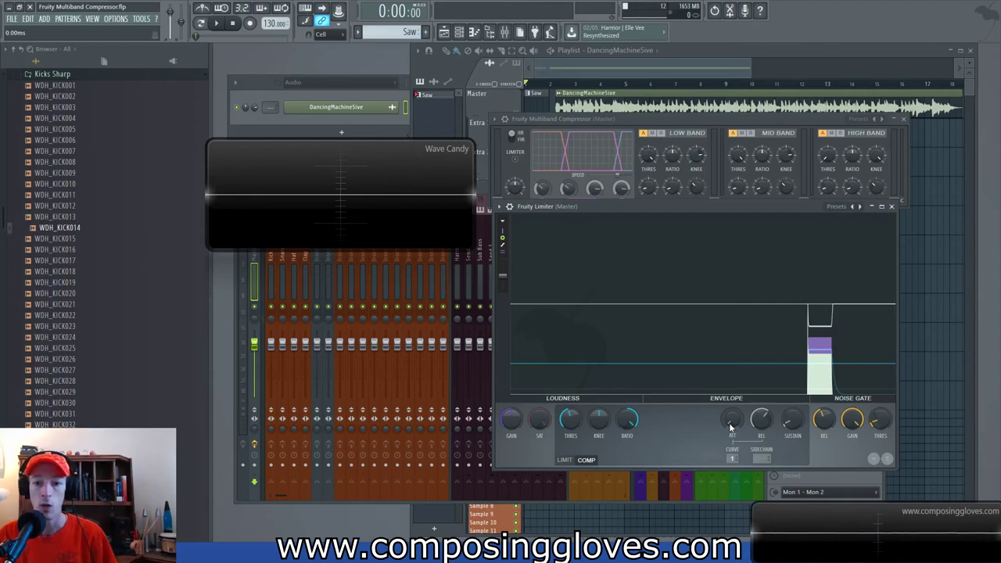
mouse_move(731, 426)
mouse_down()
mouse_move(731, 406)
mouse_move(732, 438)
mouse_move(731, 426)
mouse_up()
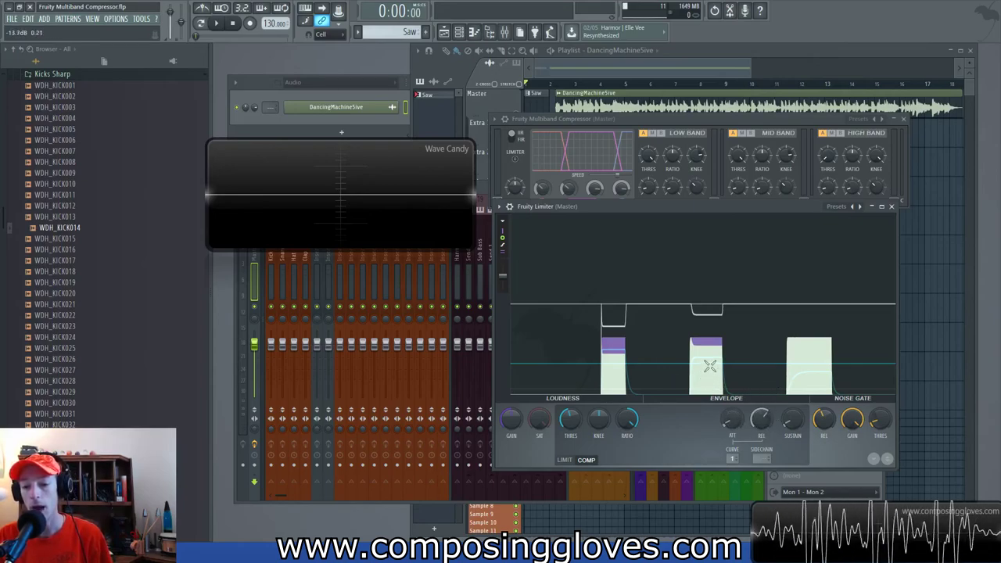
drag(762, 425, 762, 393)
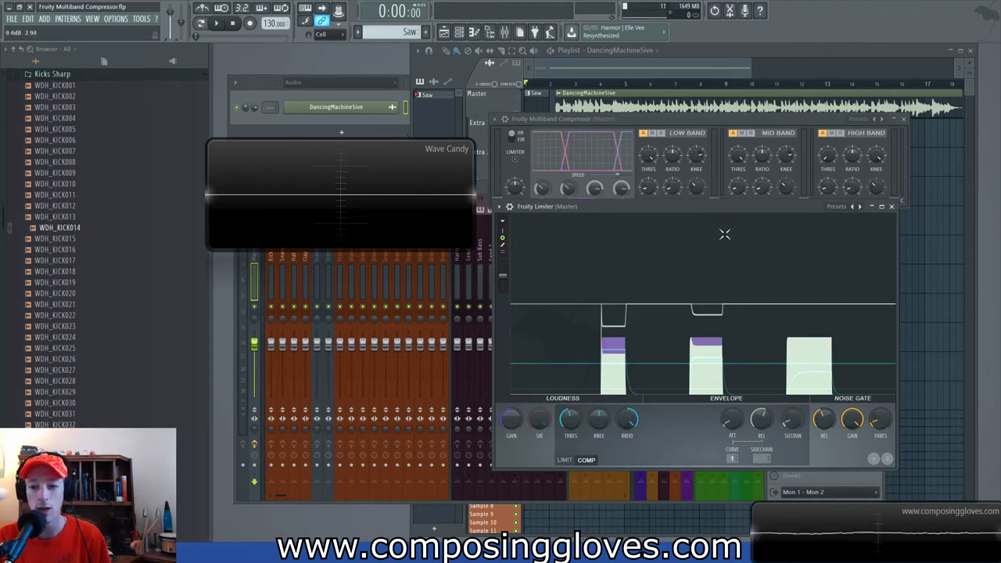
drag(706, 208, 696, 208)
drag(720, 421, 721, 410)
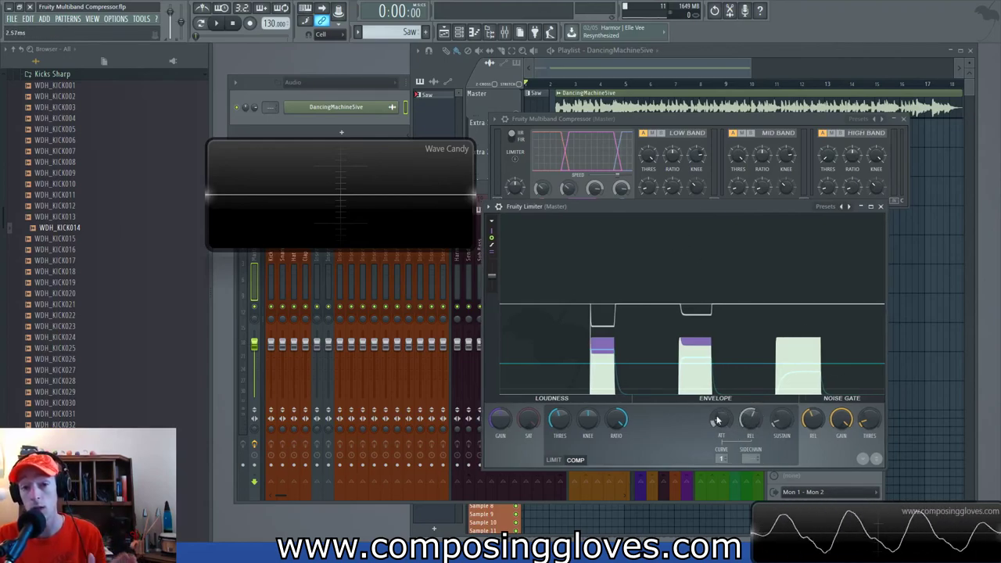
- Rearrange the Fruity Multiband Compressor and Fruity Limiter windows, leaving the limiter in front and the compressor partly visible behind it
click(533, 169)
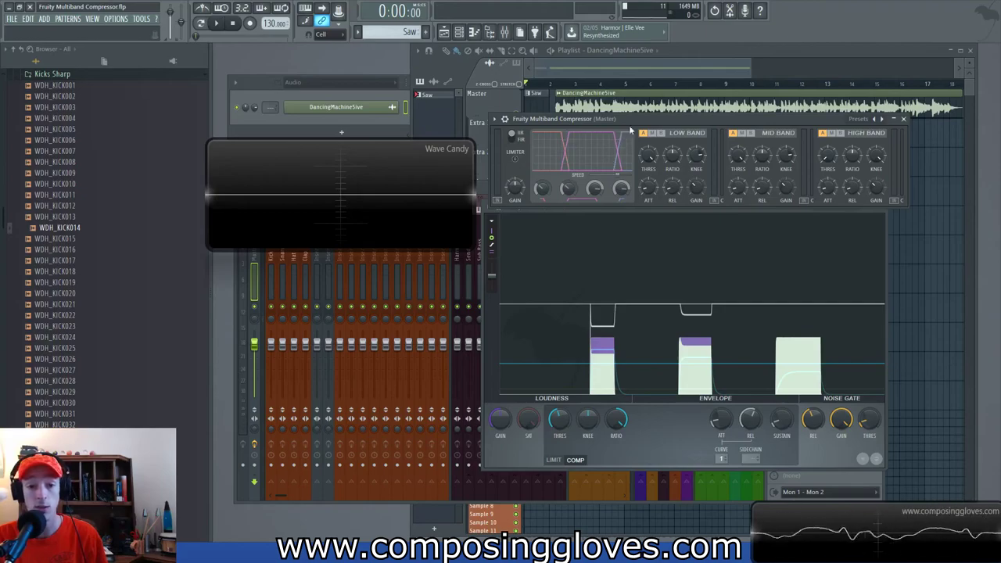
drag(671, 121, 688, 140)
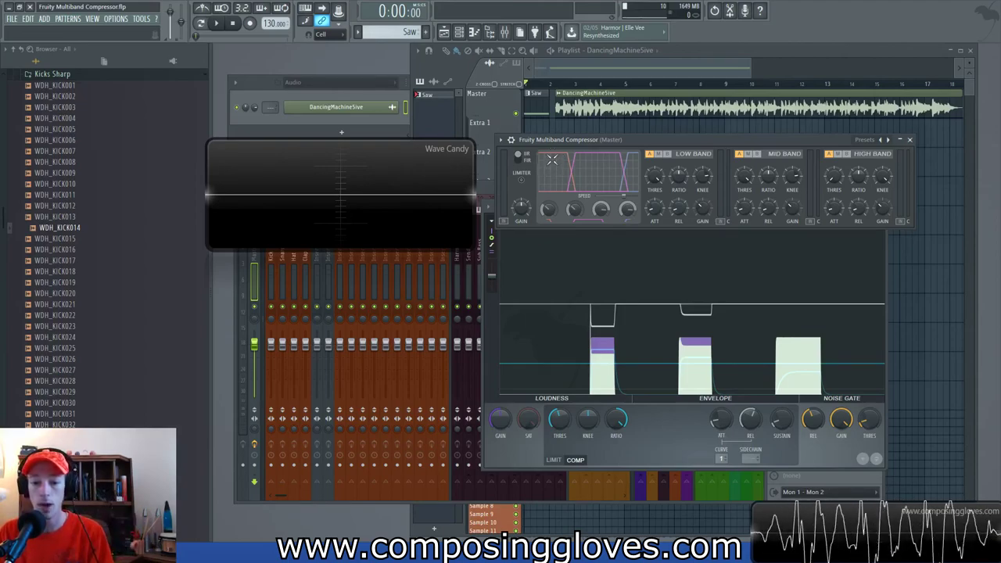
drag(661, 146, 652, 150)
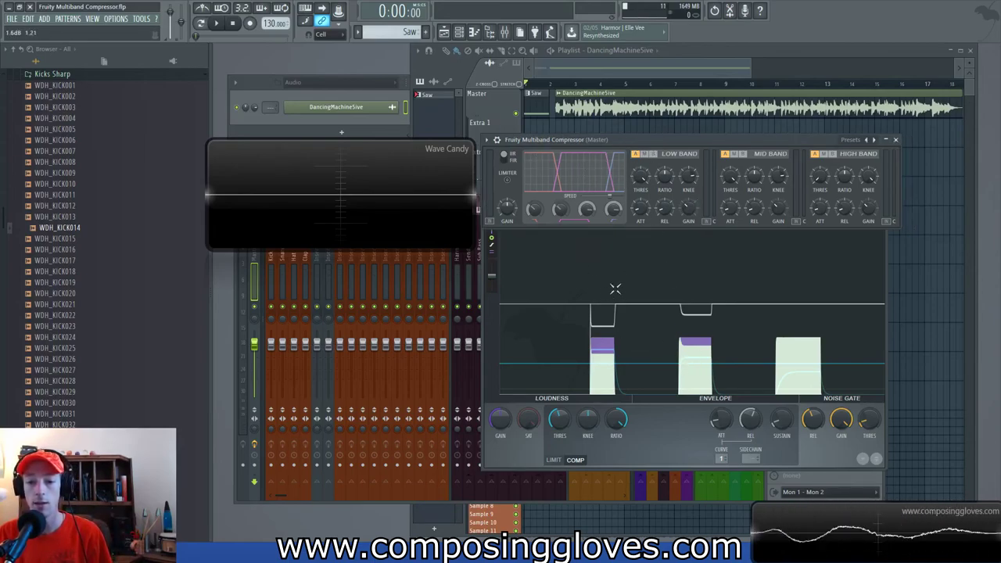
click(748, 233)
drag(748, 207, 795, 201)
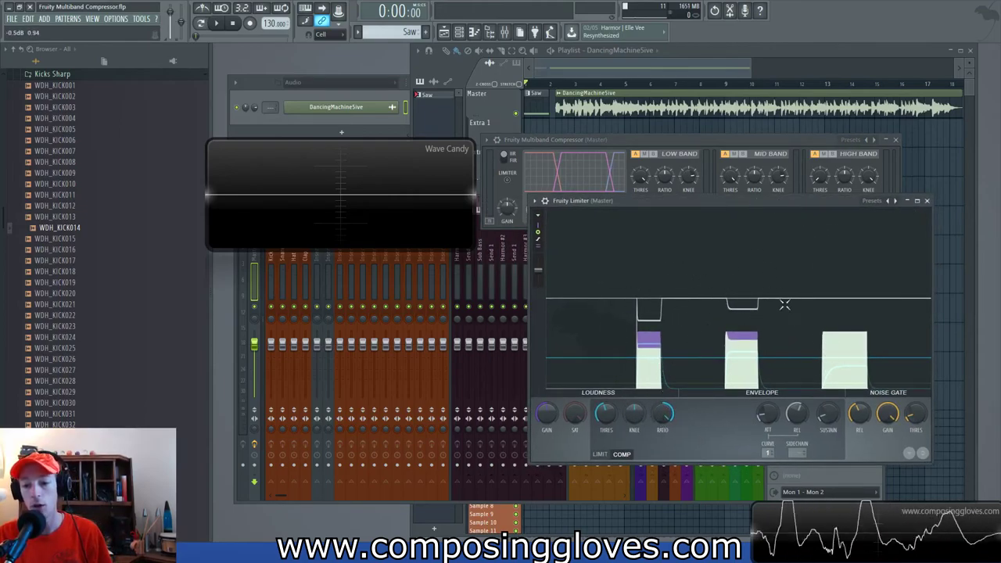
- Move the song position to the audio clip's start at bar 2 and reopen the Fruity Limiter from the master track's ninth effect slot
click(557, 84)
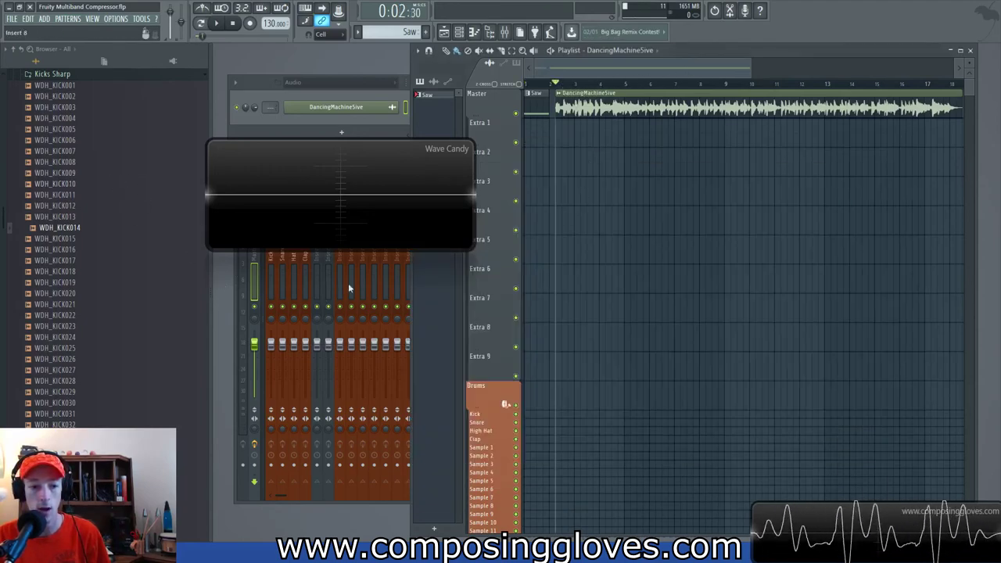
click(504, 31)
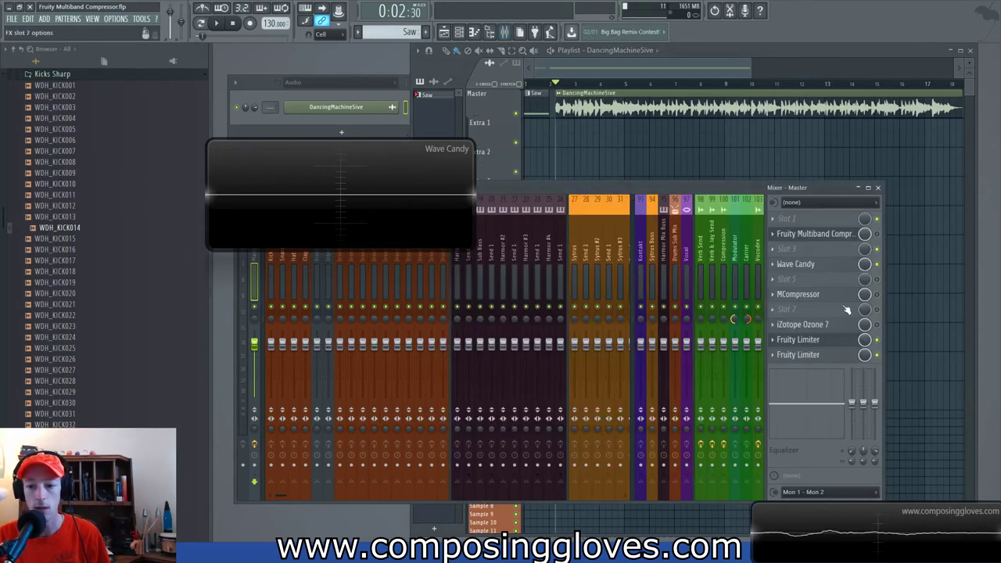
click(802, 339)
drag(722, 205, 706, 204)
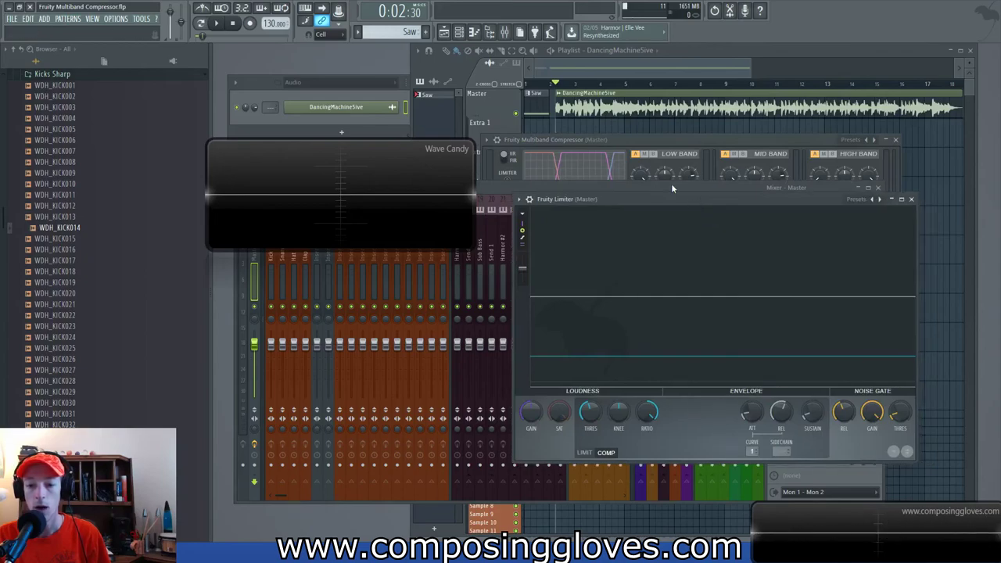
- Raise the limiter's compression threshold to the maximum and play the audio clip to view its uncompressed peaks
drag(589, 412, 590, 336)
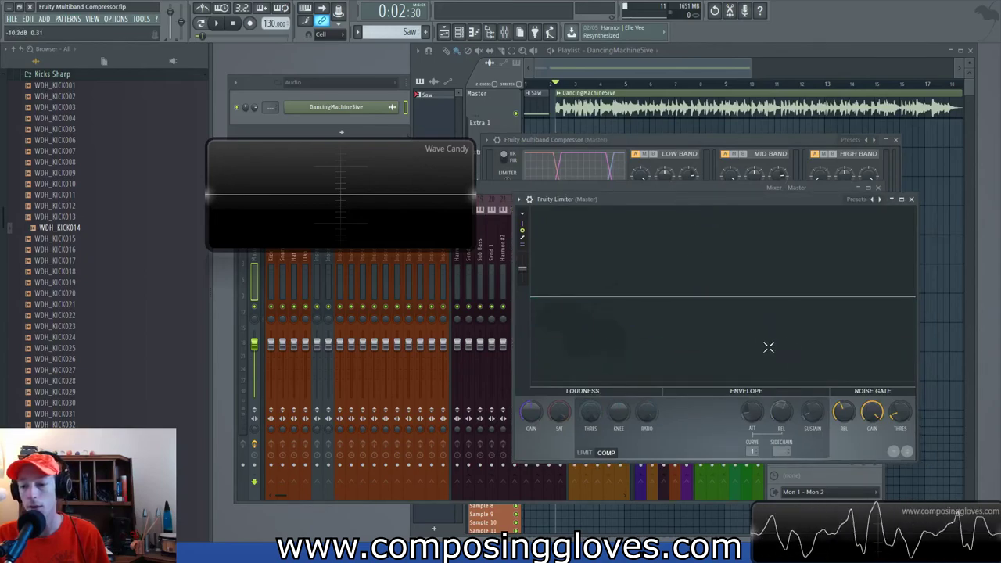
key(space)
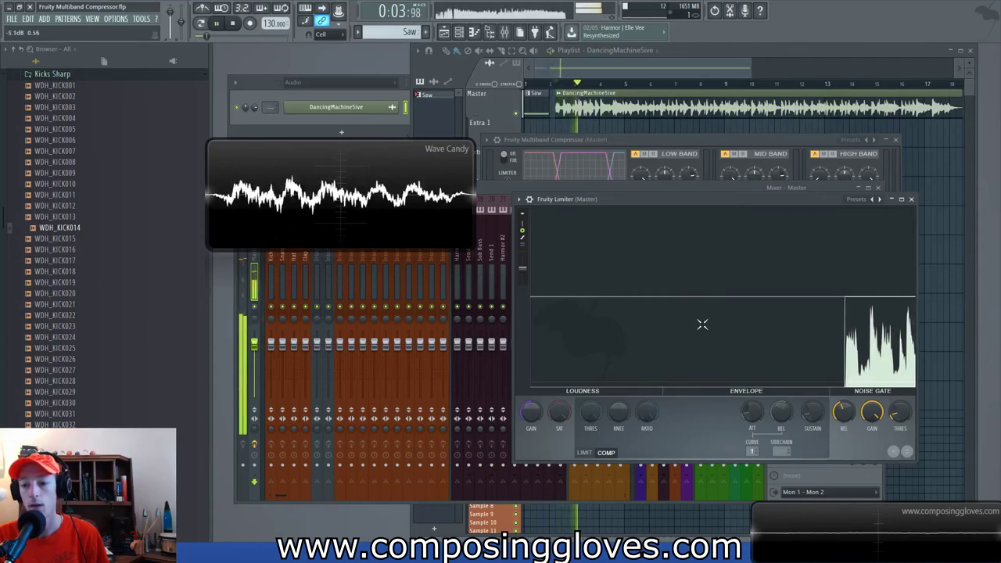
key(space)
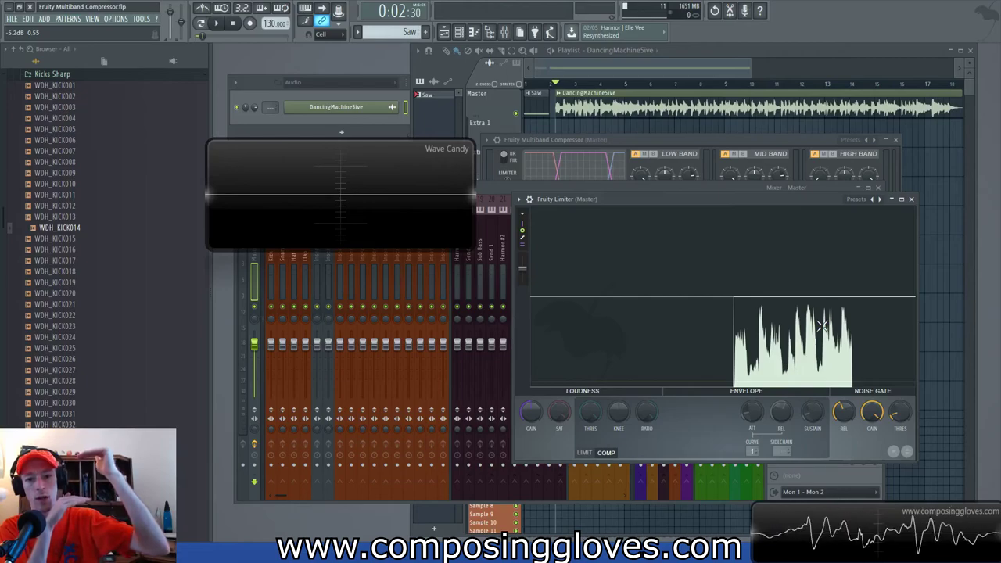
- Lower the compression threshold to just below the clip's loudest peaks and play the clip
drag(596, 426, 598, 420)
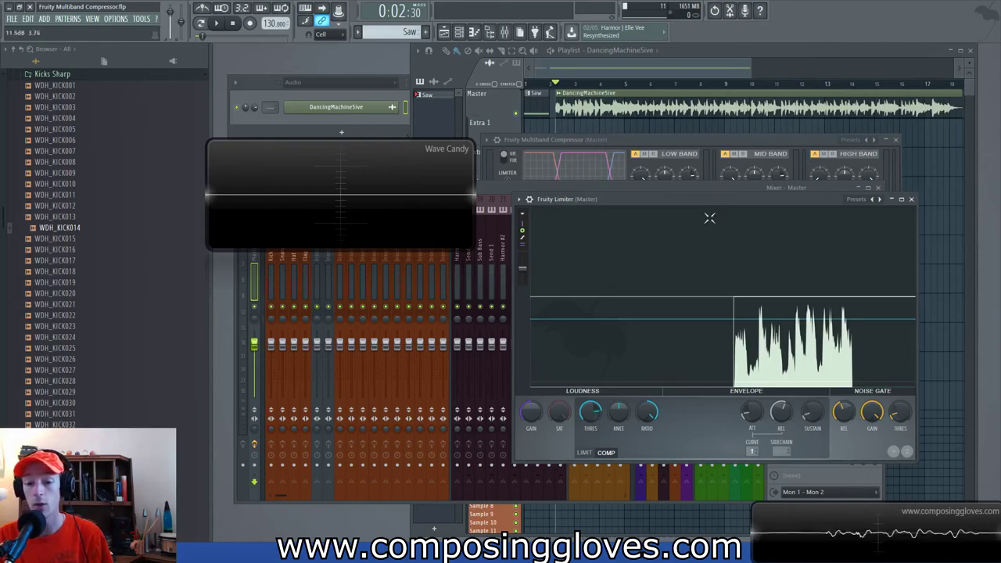
key(space)
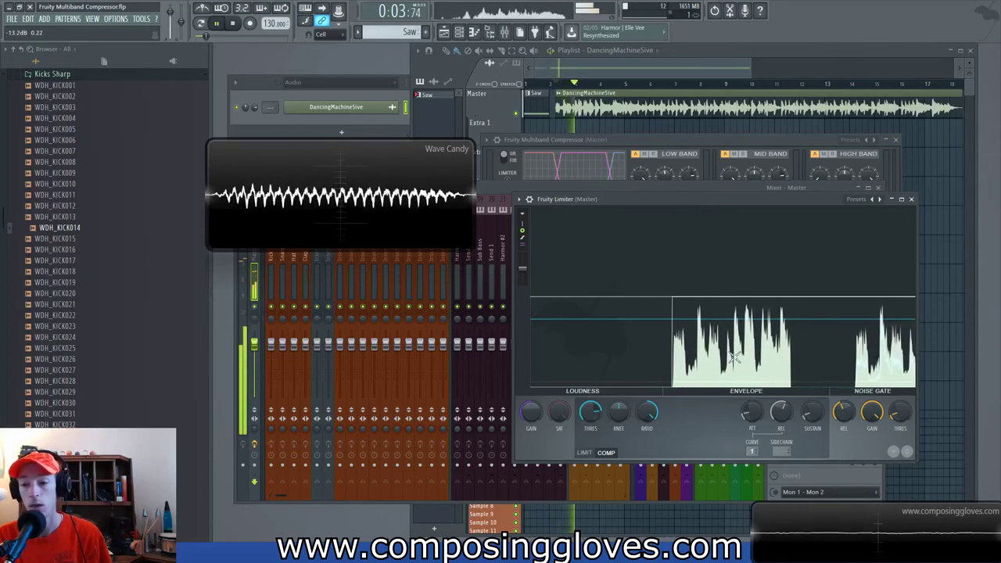
key(space)
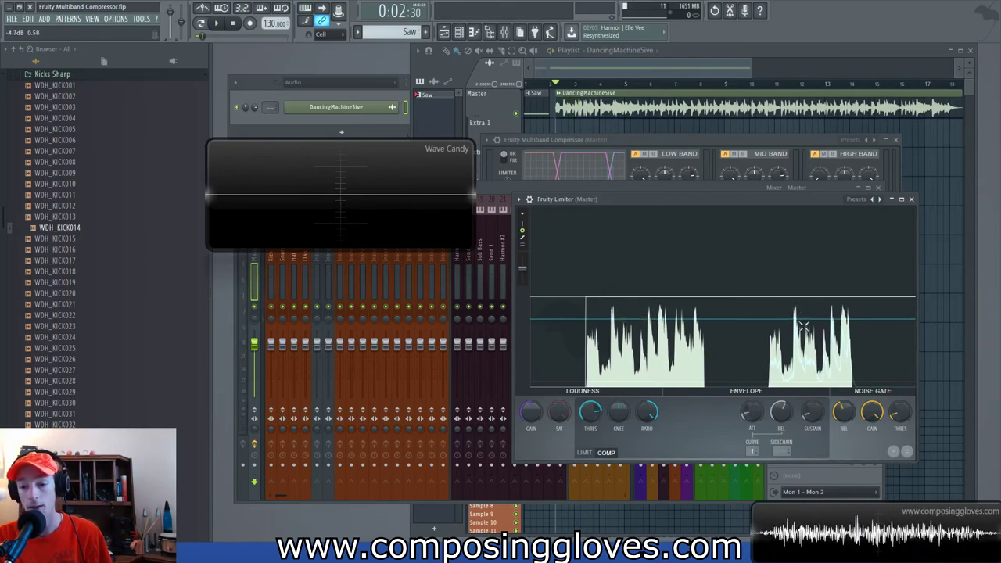
- Shorten the compressor's attack time and replay the clip to check the gain reduction on its peaks
drag(753, 415, 753, 403)
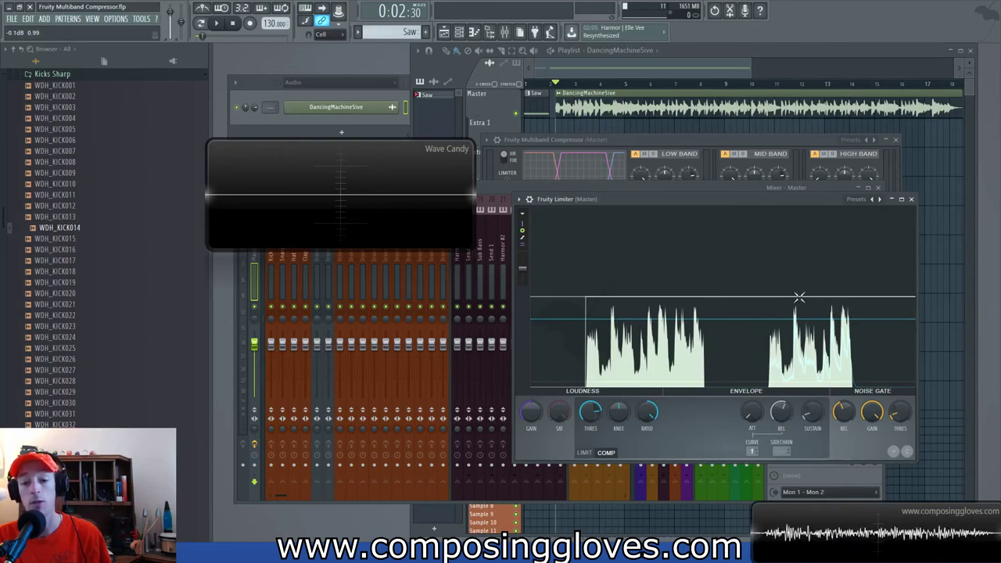
key(space)
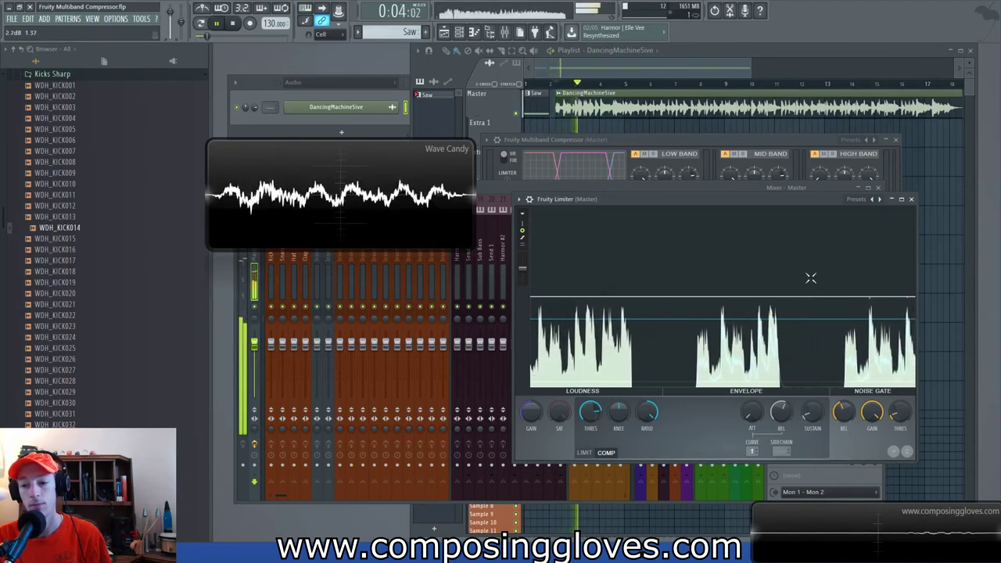
key(space)
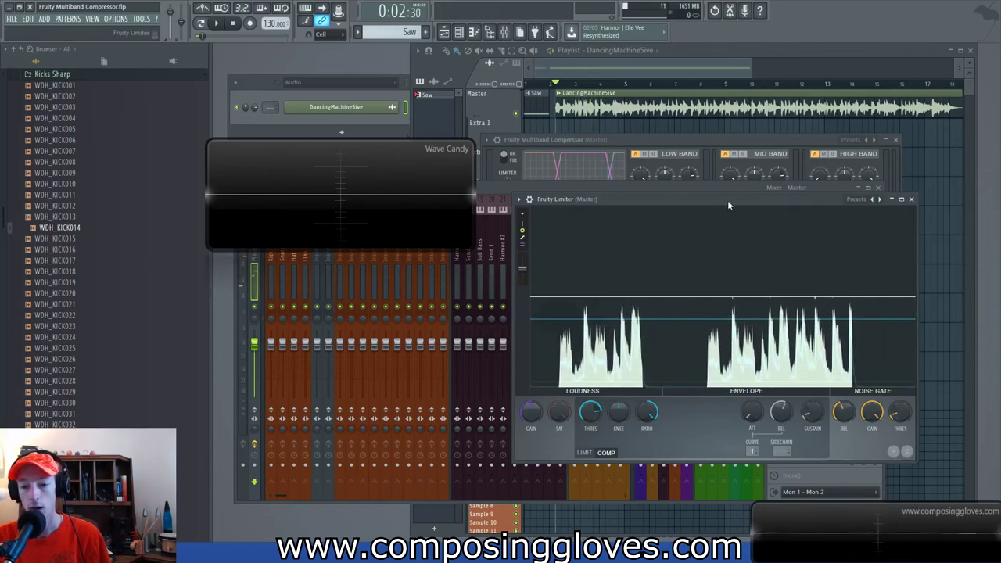
- Lower the compression threshold further, move the limiter window higher and play the clip again
drag(591, 413, 590, 435)
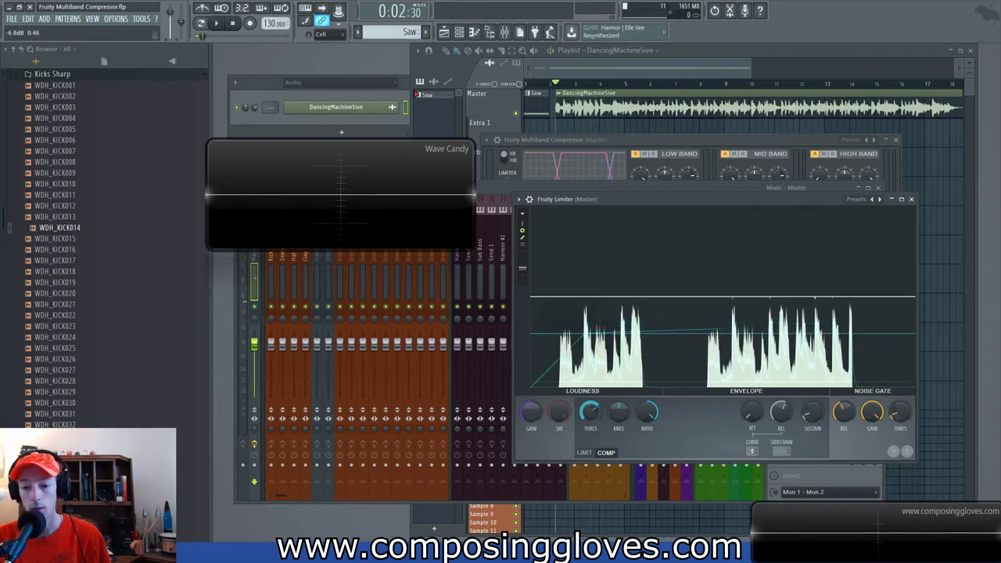
drag(720, 197, 707, 127)
key(space)
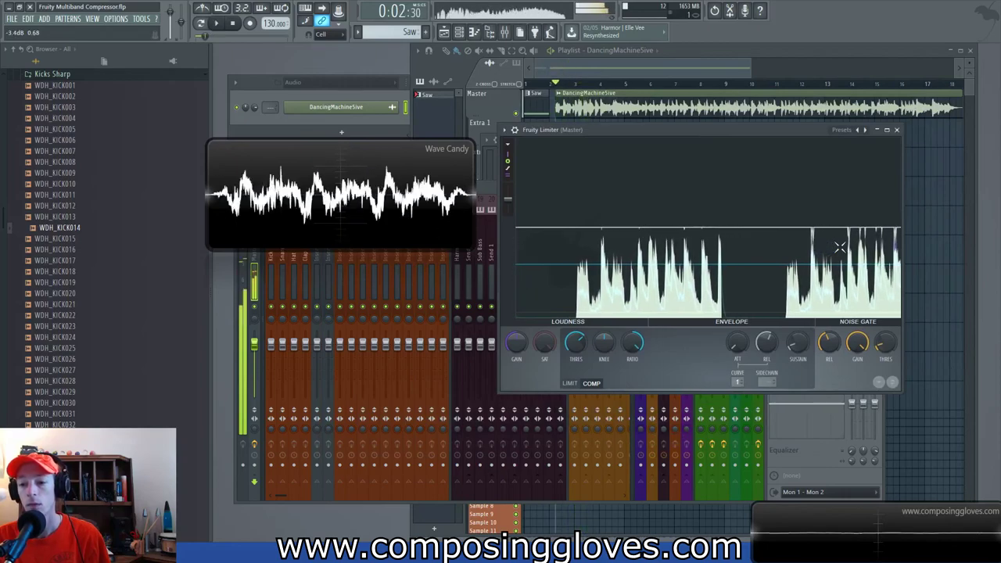
key(space)
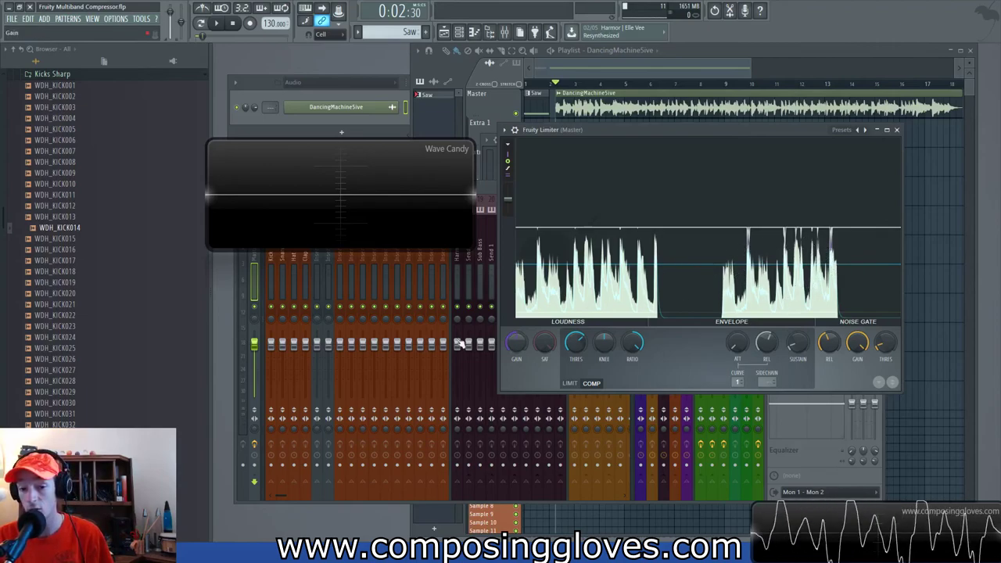
- Switch the Fruity Limiter to limit mode, lower its ceiling and play the clip to compare limiting with compression
click(569, 383)
drag(573, 342, 573, 355)
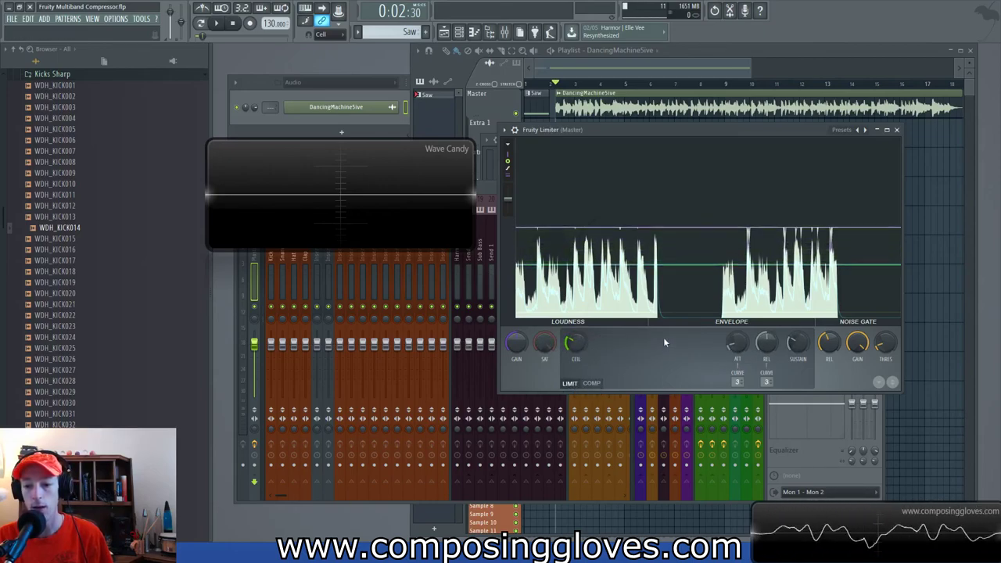
key(space)
key(space)
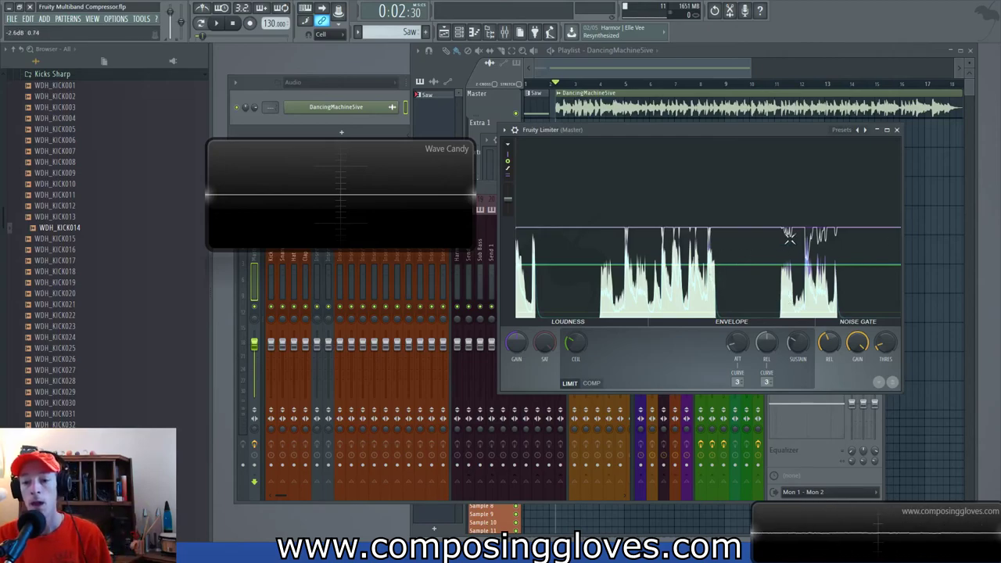
- Reset the limiter's ceiling to its default, return to compressor mode and raise the compression threshold to the maximum
drag(576, 342, 576, 301)
alt+click(573, 345)
click(591, 383)
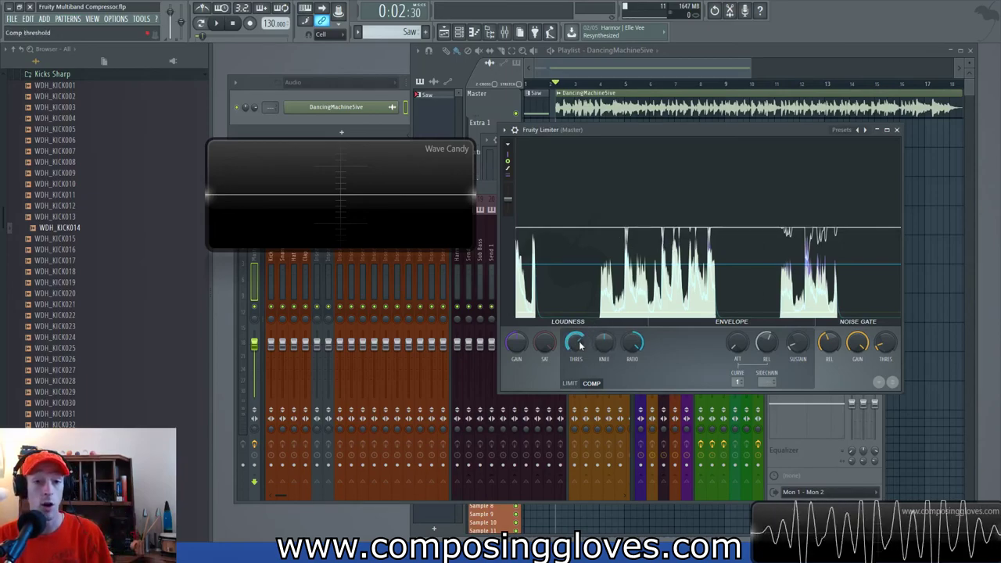
drag(579, 346, 579, 313)
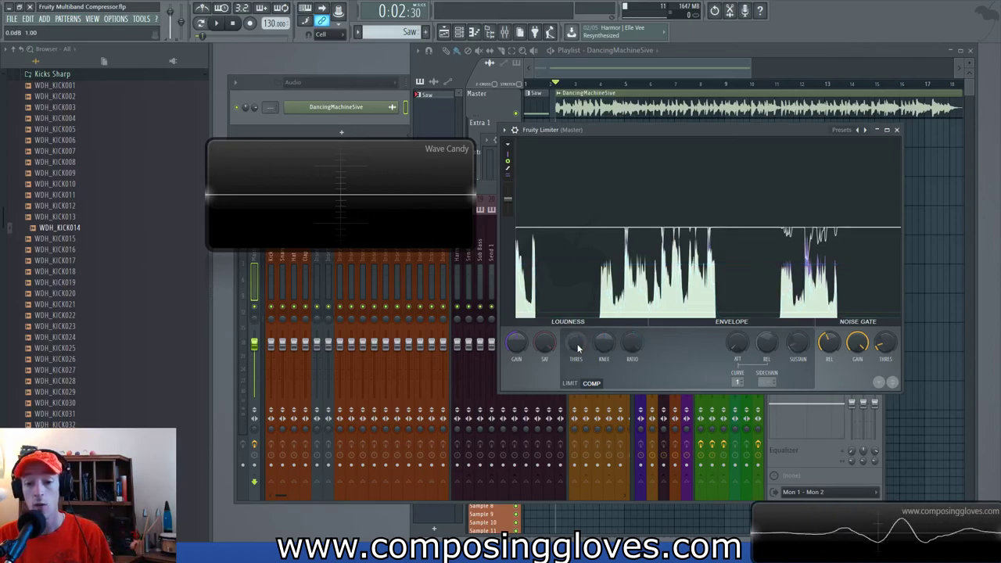
- Lower the Fruity Limiter's compression threshold below the clip's peaks, raise the ratio and set the attack to 0.00 ms
drag(738, 345, 739, 341)
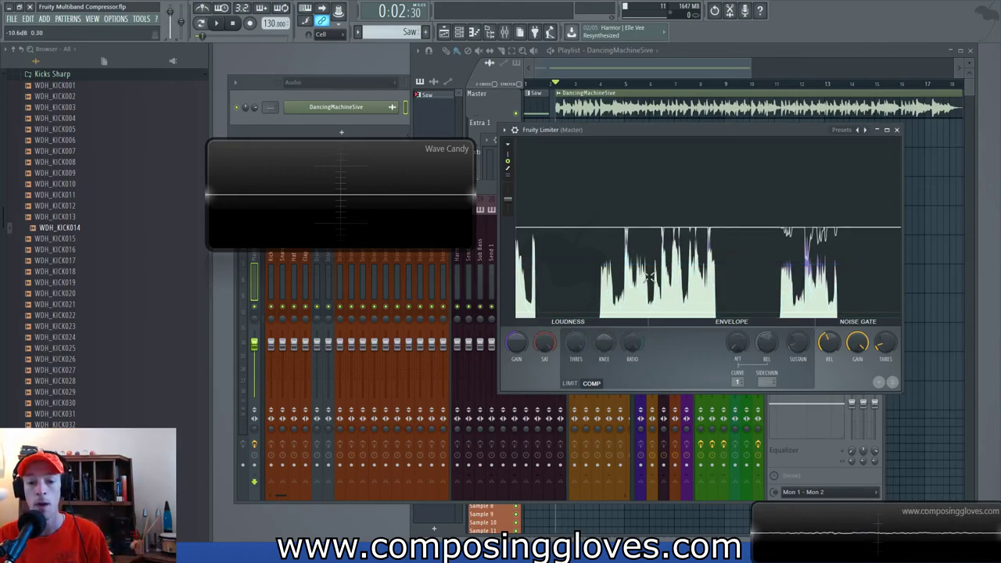
drag(571, 346, 571, 368)
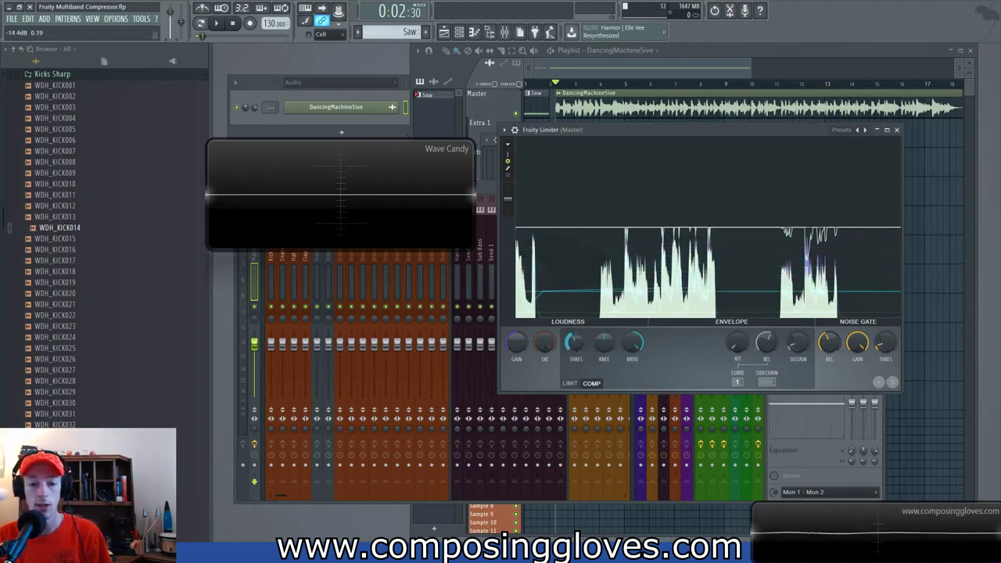
mouse_move(638, 347)
mouse_down()
mouse_move(637, 383)
mouse_move(637, 361)
mouse_move(604, 348)
mouse_move(604, 359)
mouse_move(603, 336)
mouse_move(636, 349)
mouse_up()
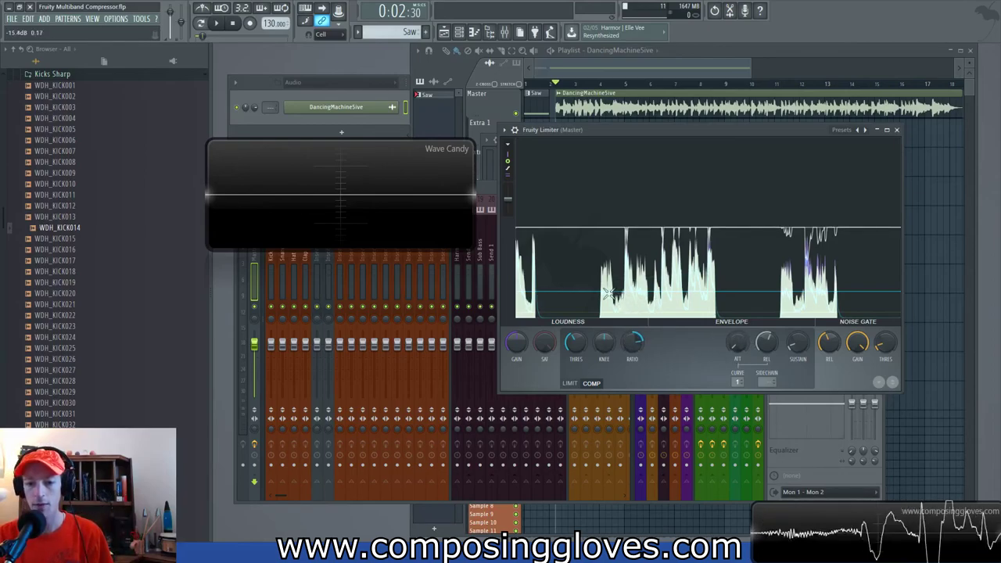
drag(737, 343, 737, 343)
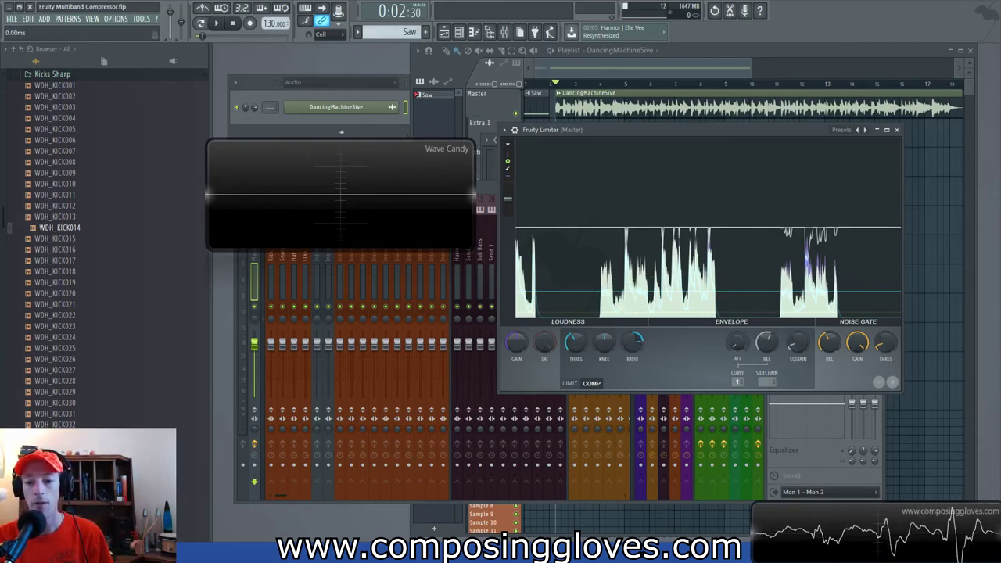
drag(632, 344, 632, 305)
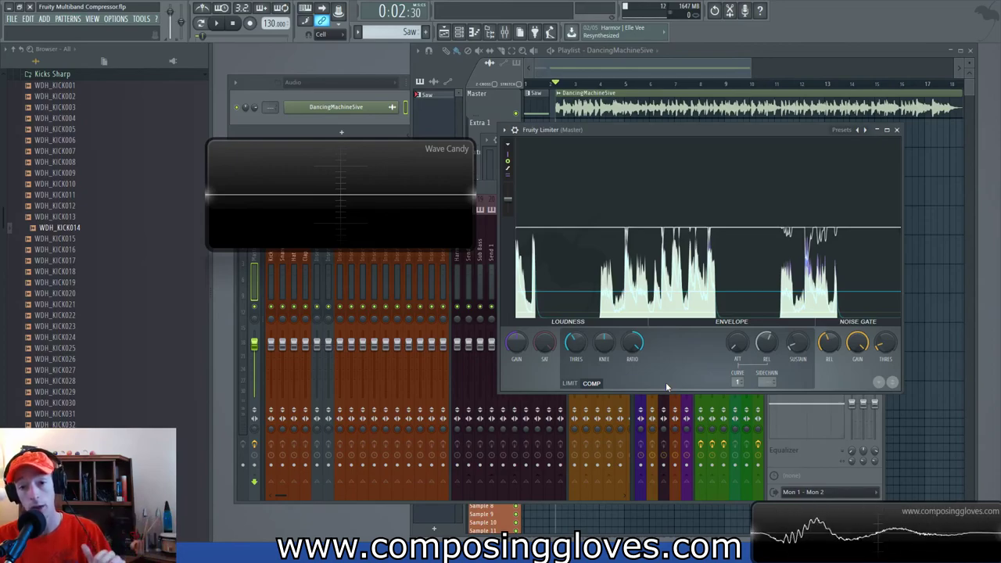
click(738, 344)
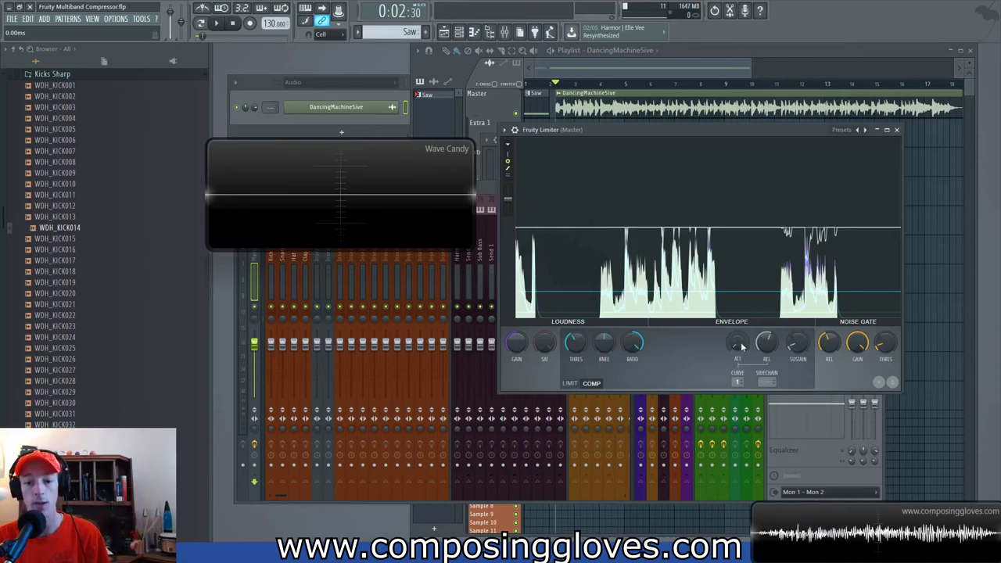
- Play the clip, shorten the compressor's release and play it again to compare the gain reduction
key(space)
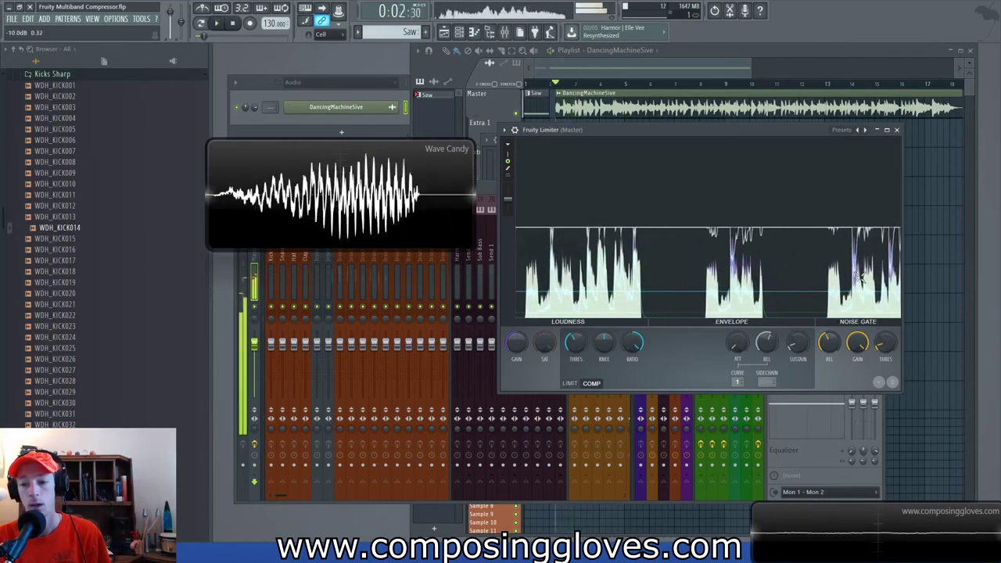
key(space)
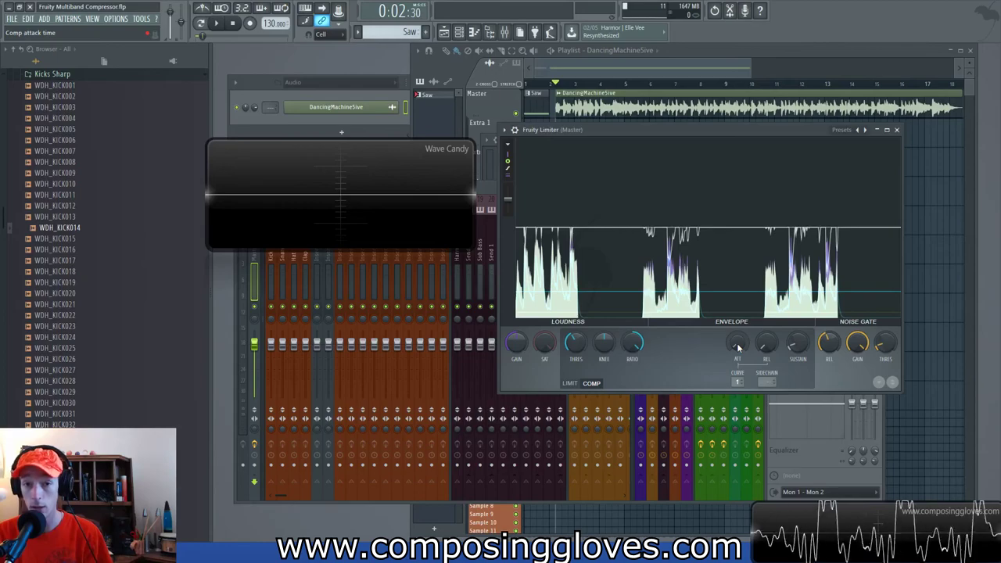
key(space)
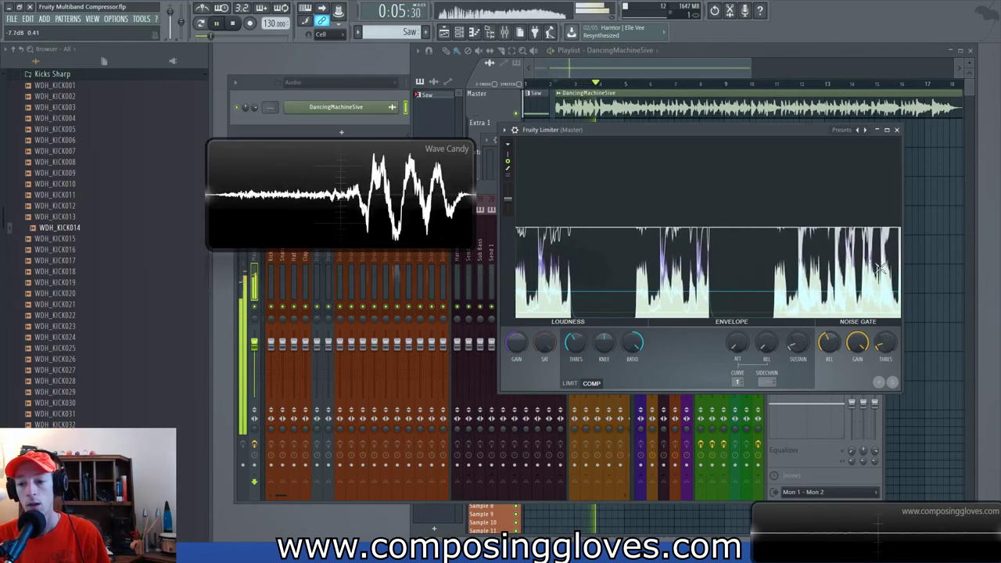
key(space)
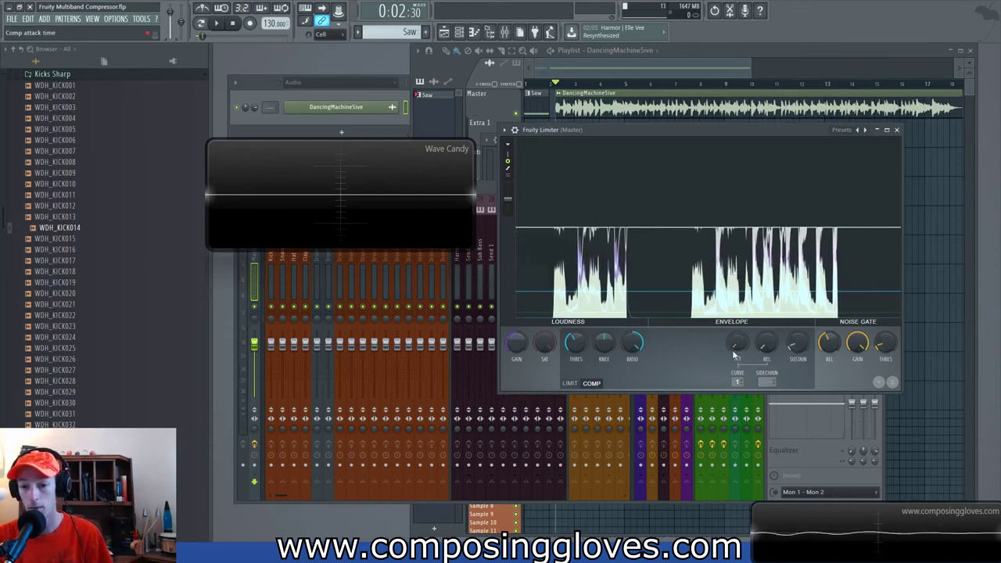
- Lower the compression threshold almost to the bottom of the display and play the clip
drag(578, 345, 578, 387)
key(space)
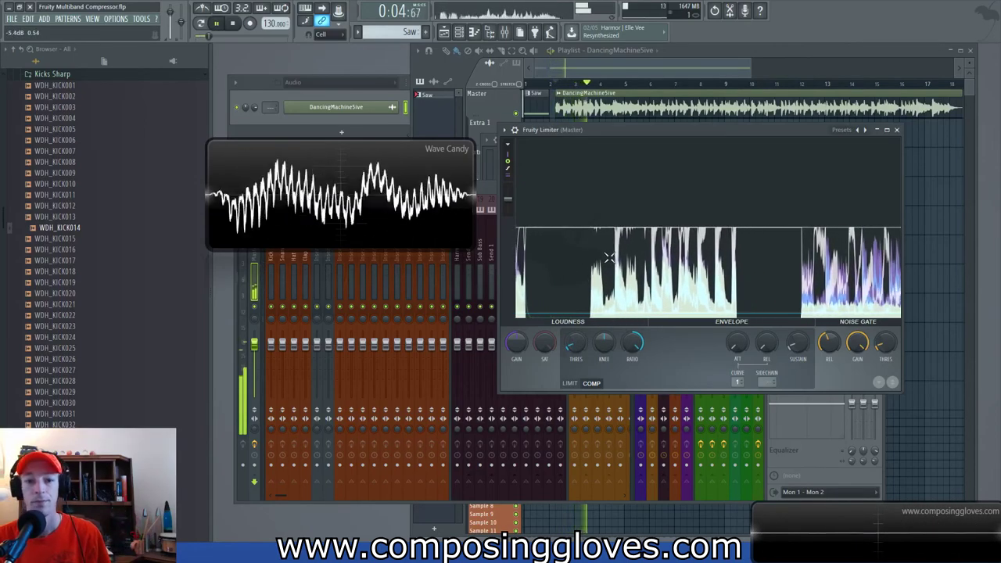
key(space)
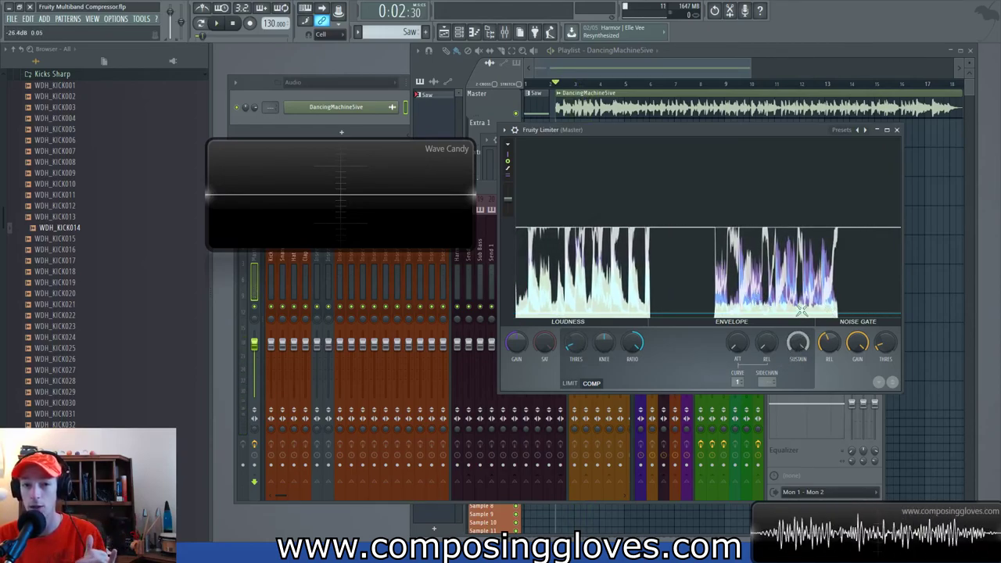
- Raise the compressor's sustain to its maximum, play the clip and lengthen the release
drag(797, 343, 798, 344)
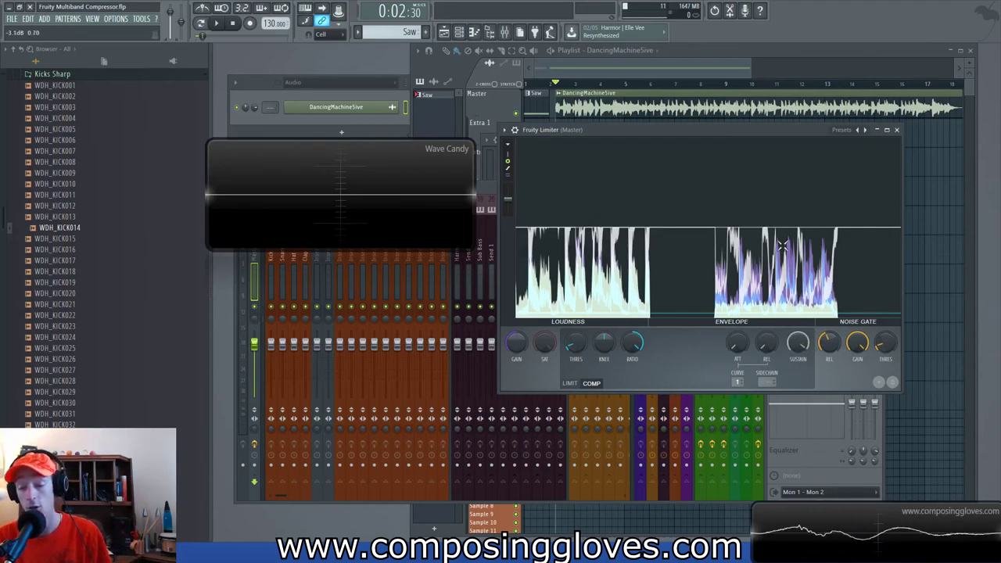
key(space)
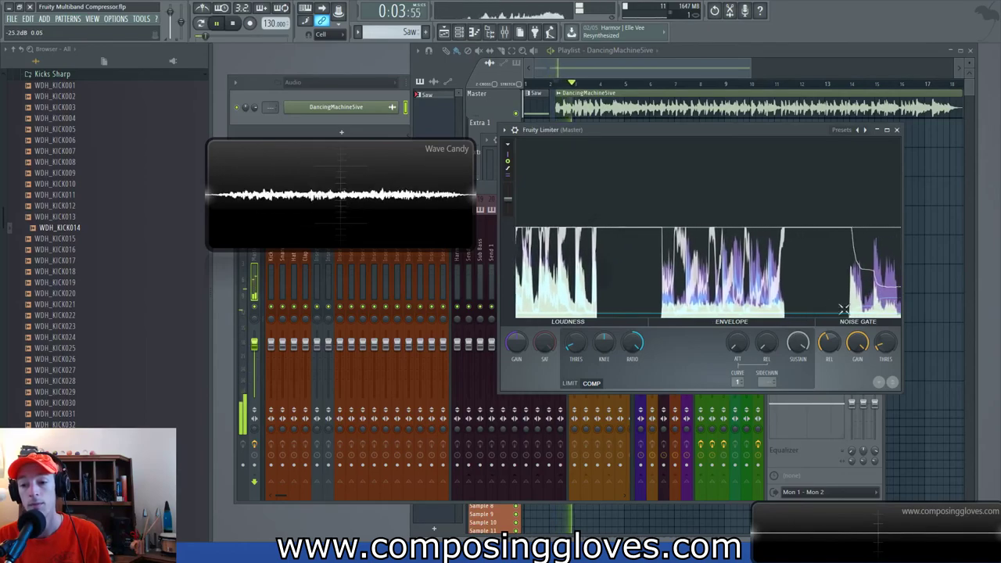
key(space)
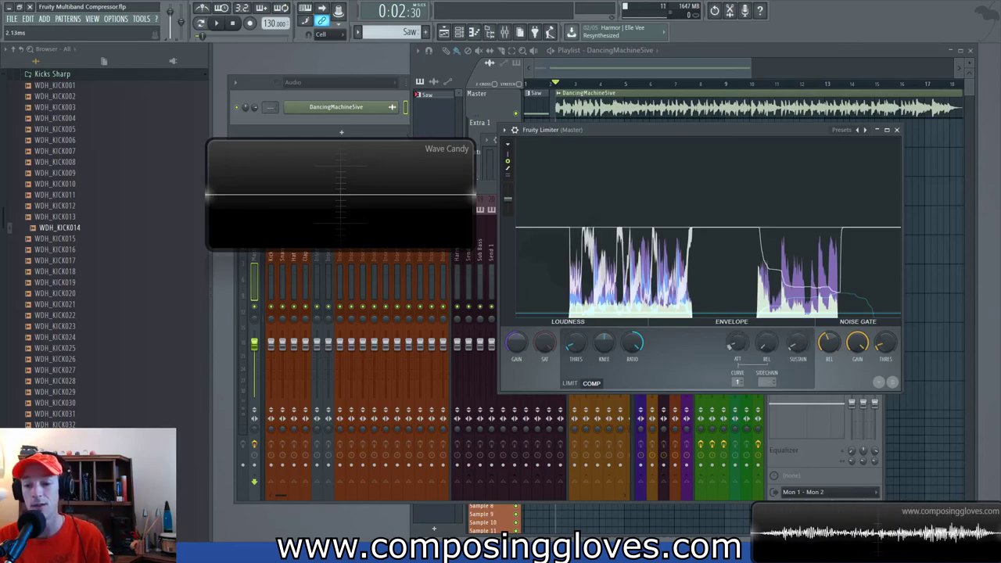
click(767, 348)
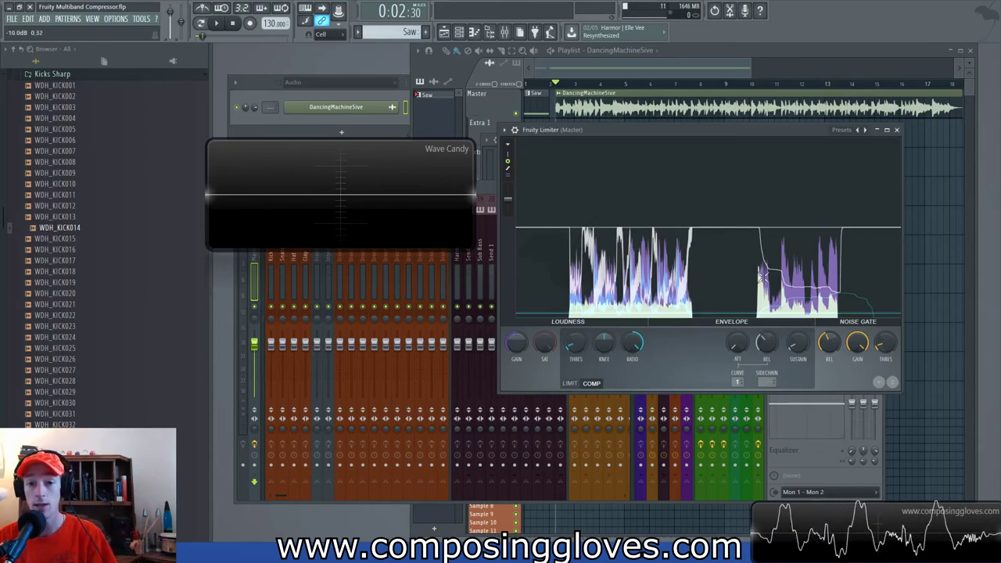
- Move the Fruity Limiter window off the master's effect slots, disable its slot and close the window
mouse_move(702, 129)
mouse_down()
mouse_move(732, 128)
mouse_move(714, 119)
mouse_up()
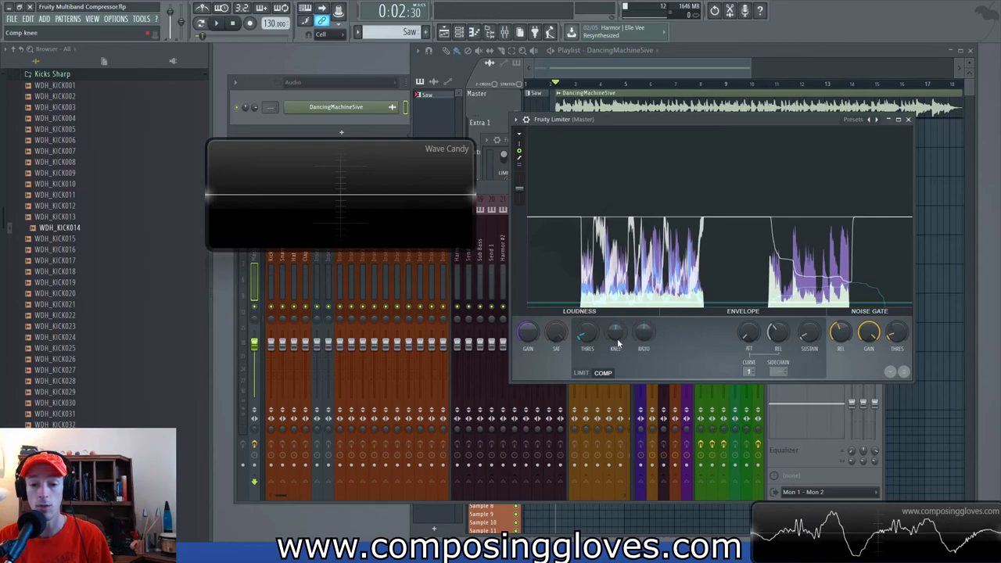
drag(775, 122, 518, 354)
click(874, 341)
click(832, 342)
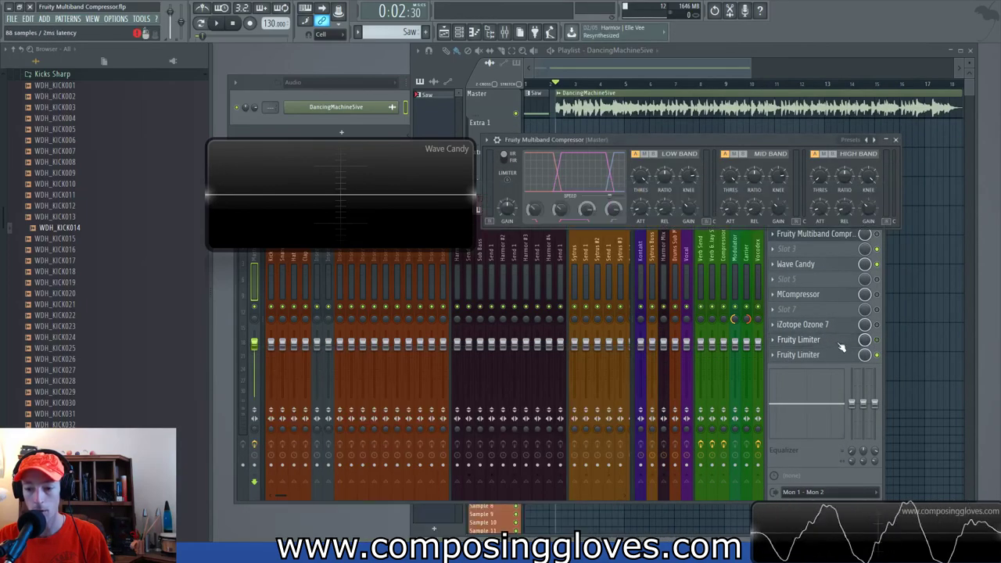
- Move the Fruity Multiband Compressor window slightly lower and go through the low band's active, muted and bypassed states
drag(662, 137, 676, 144)
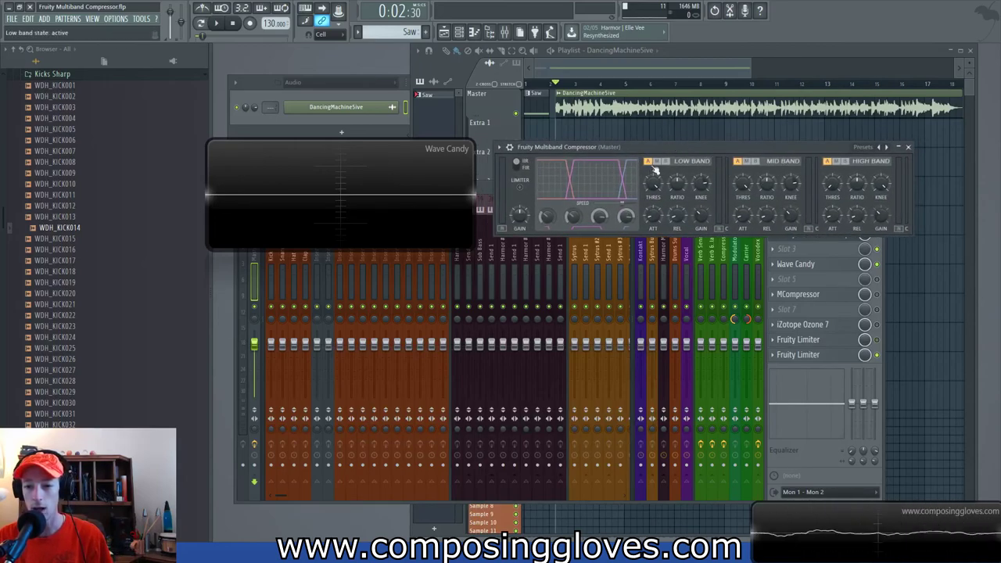
drag(690, 149, 682, 150)
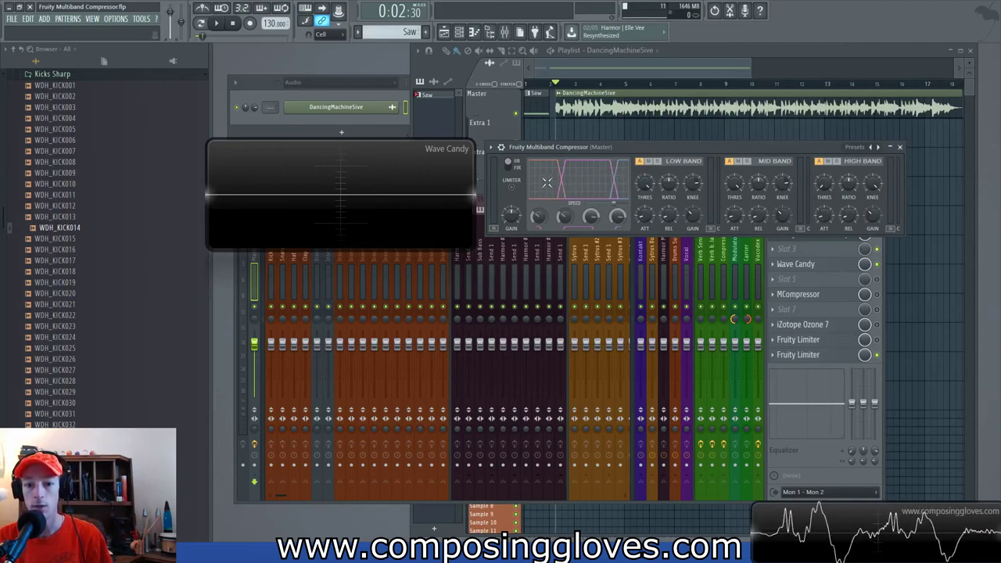
drag(685, 146, 685, 158)
click(650, 173)
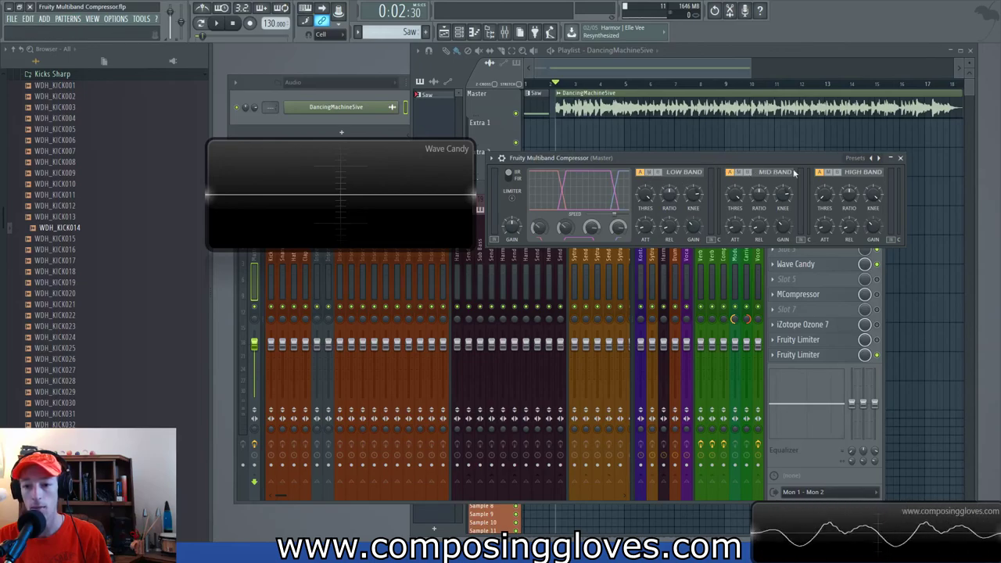
click(640, 173)
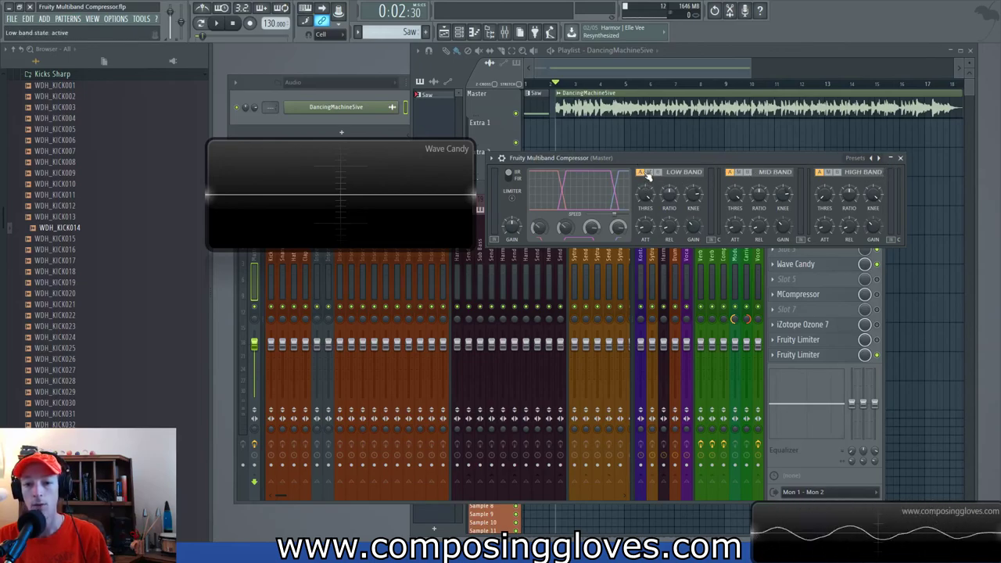
click(650, 173)
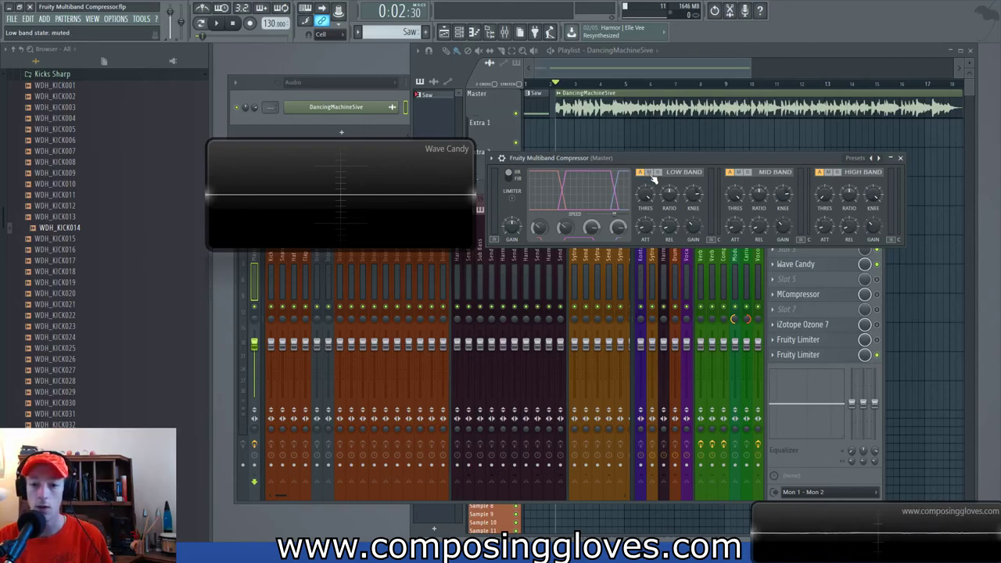
click(659, 172)
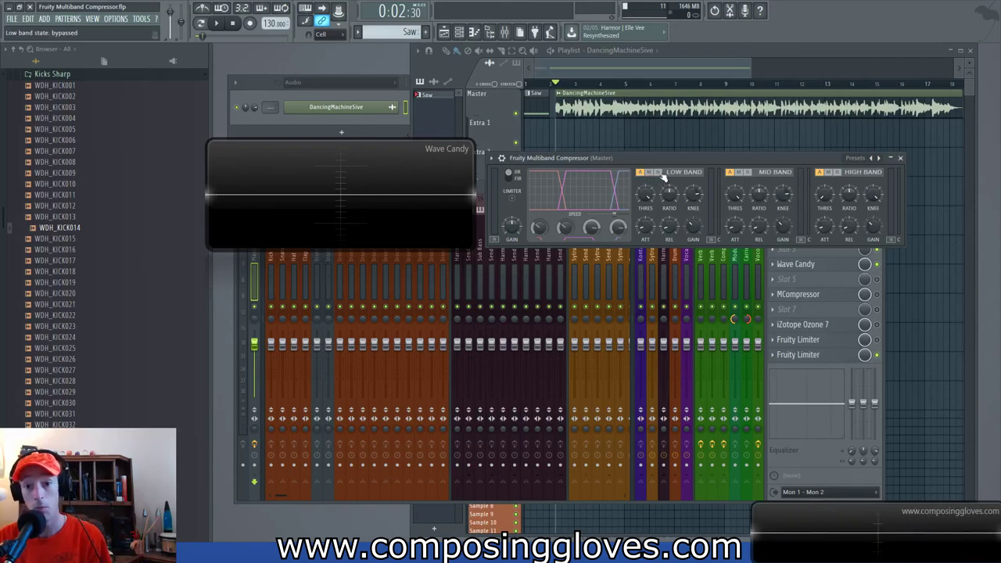
- Keep the low band active and mute the mid and high bands
click(659, 173)
click(738, 173)
click(828, 172)
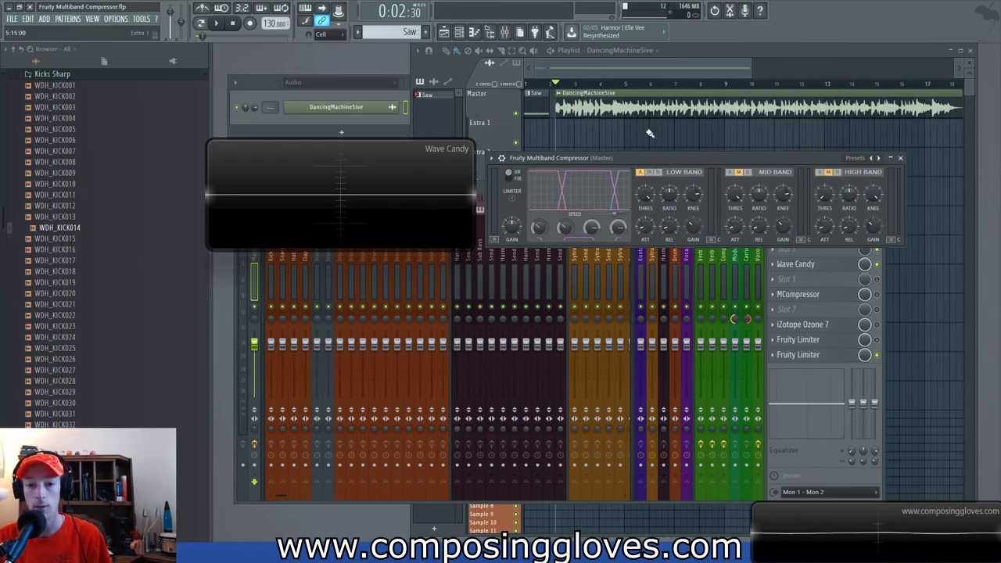
- Enable the MCompressor slot on the master track, move the Fruity Multiband Compressor window back above the slots and play the clip
drag(786, 178, 698, 345)
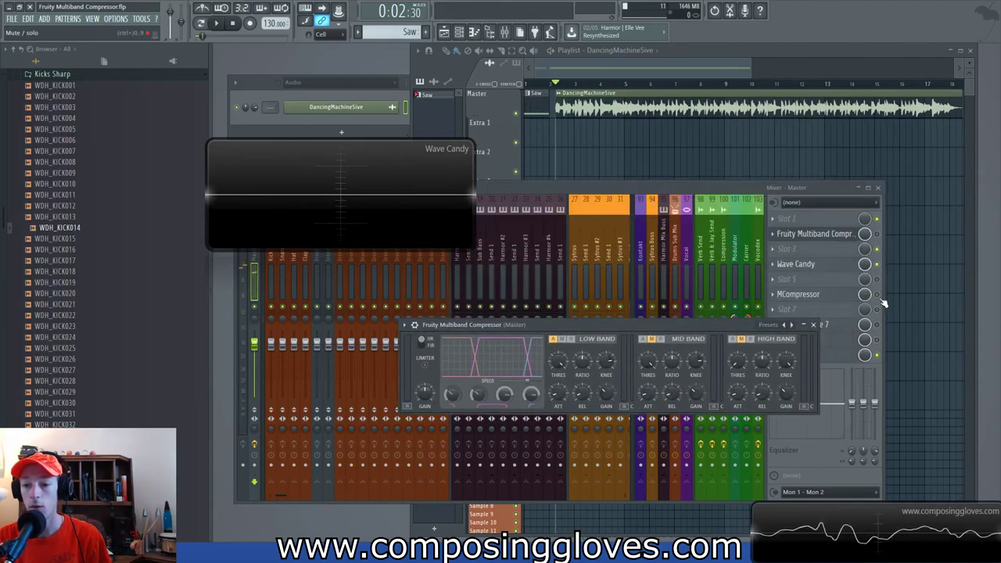
click(858, 294)
click(859, 294)
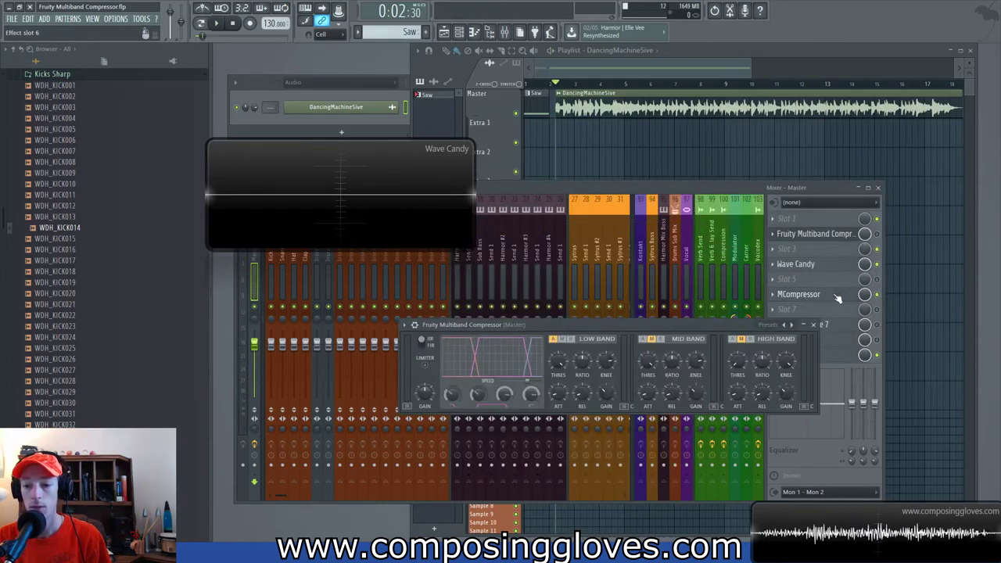
click(814, 234)
drag(698, 286, 792, 166)
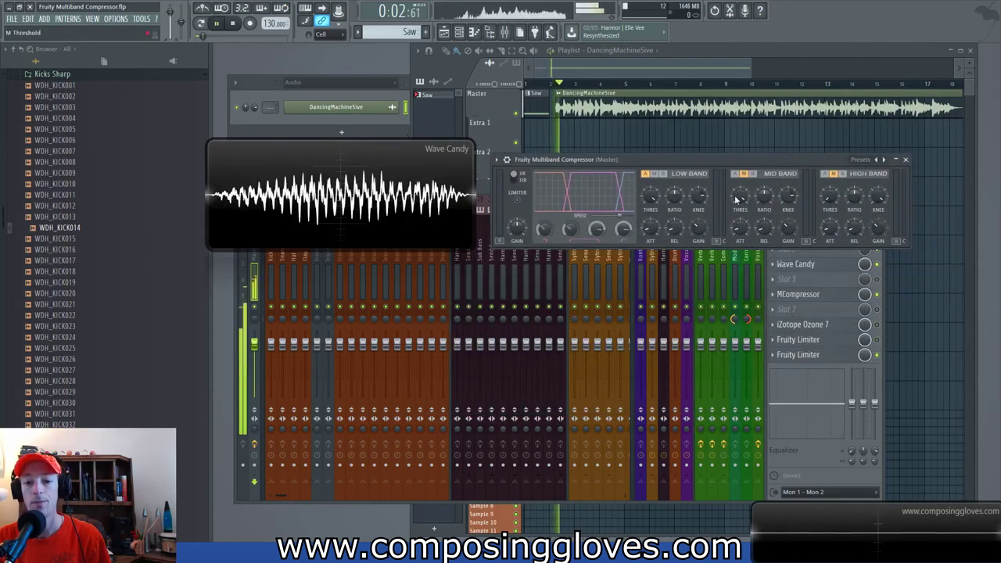
- Enable the Fruity Multiband Compressor slot on the master track and play the clip to view the low band's signal
drag(708, 161, 604, 360)
click(877, 235)
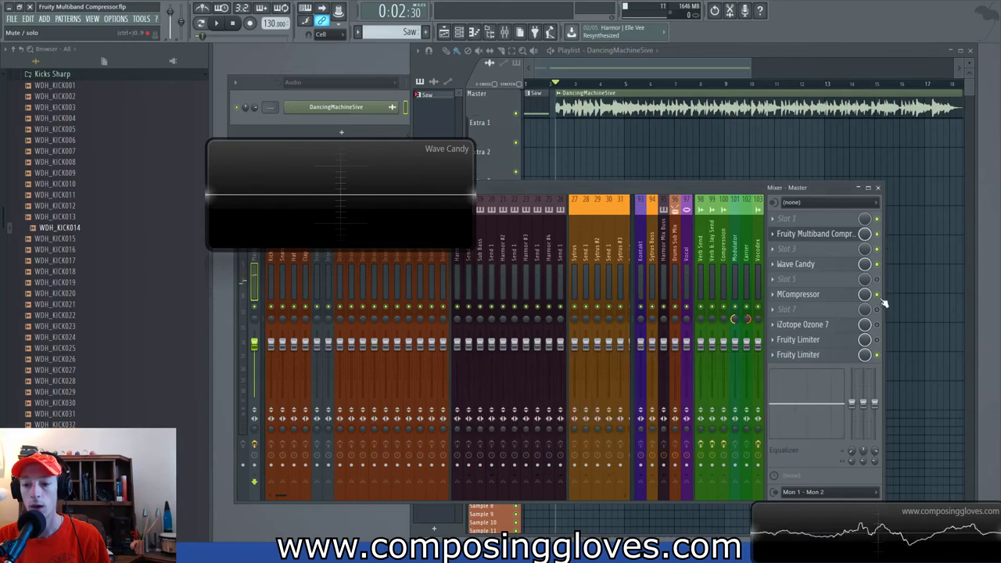
click(813, 233)
key(space)
drag(674, 358, 751, 221)
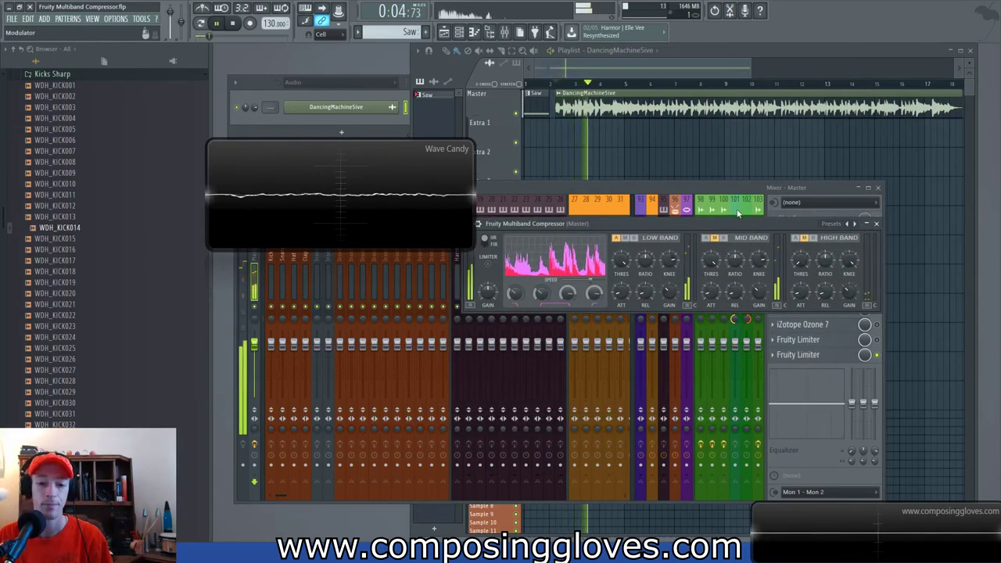
key(space)
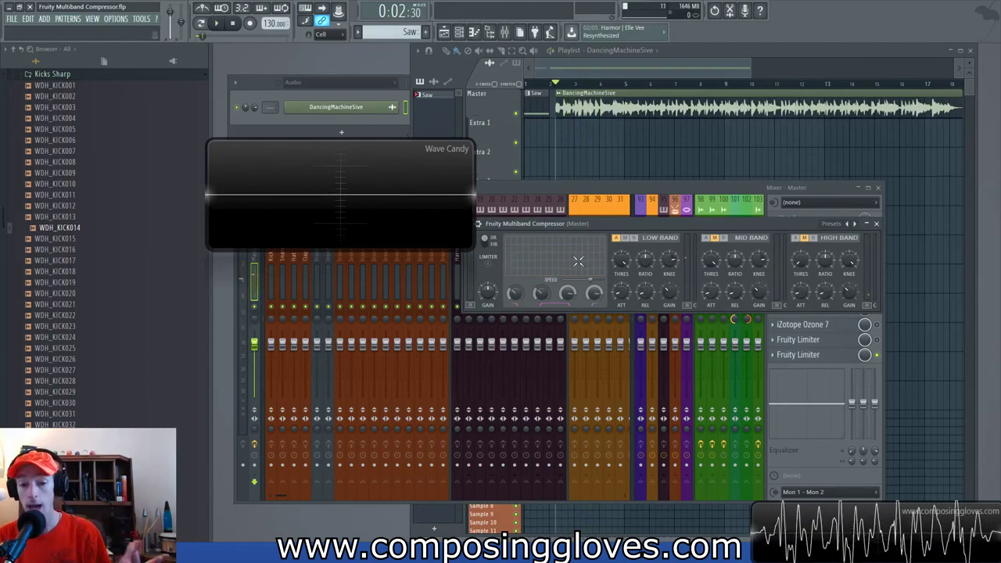
- Load the Default preset in the Fruity Multiband Compressor and reduce the spectrum display speed and the mid band's upper frequency
drag(592, 289, 562, 280)
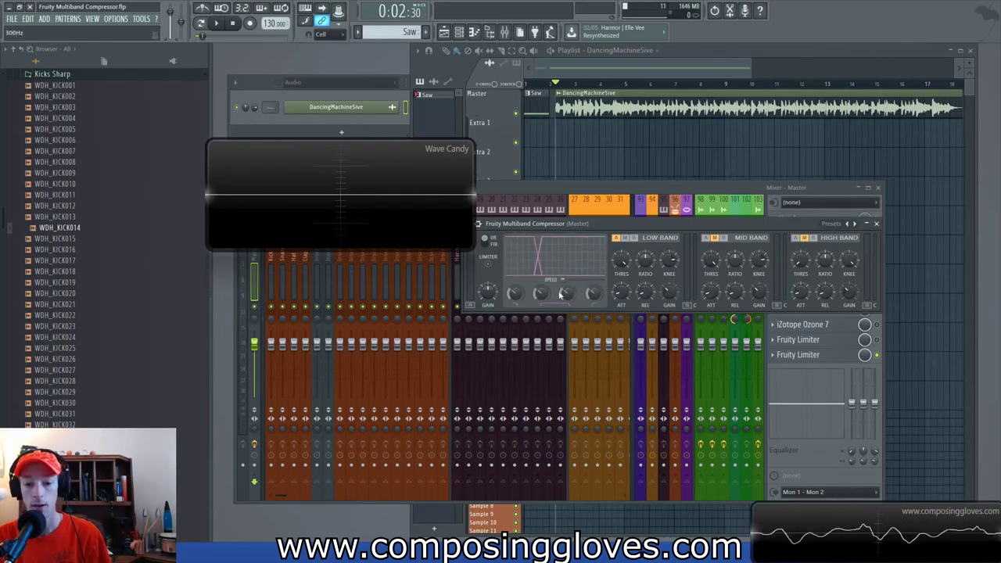
click(846, 224)
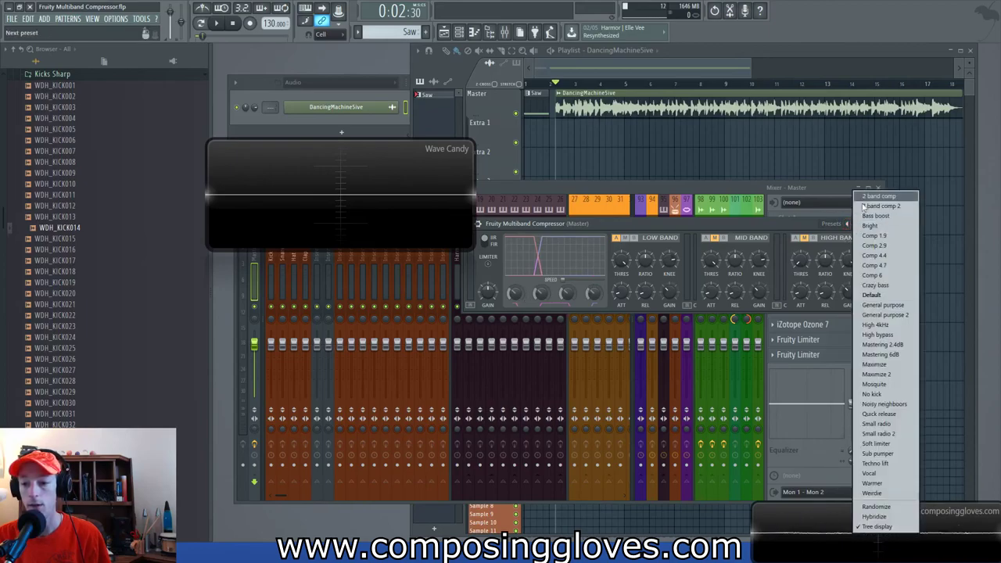
click(871, 295)
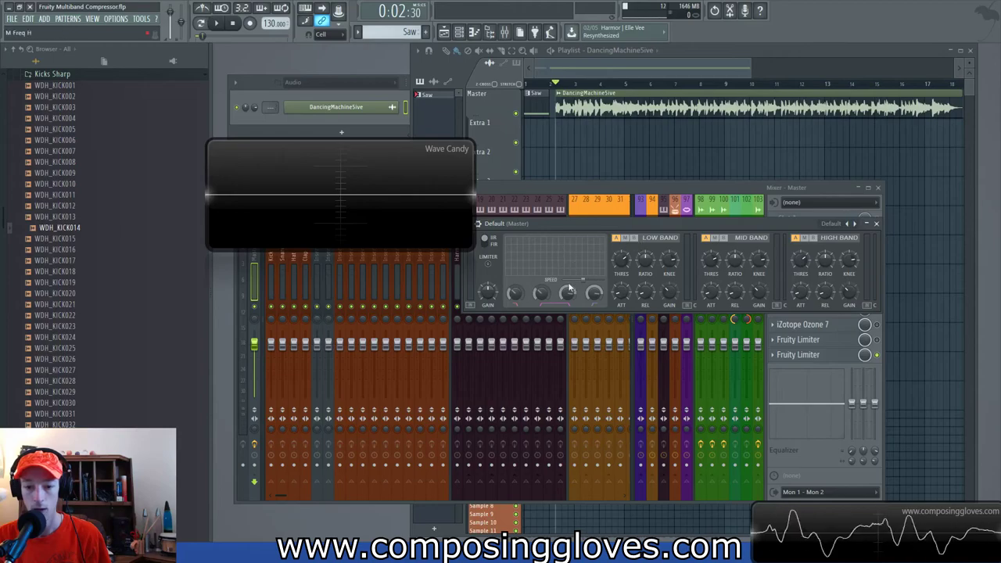
mouse_move(582, 280)
mouse_down()
mouse_move(563, 280)
mouse_move(599, 280)
mouse_move(563, 279)
mouse_up()
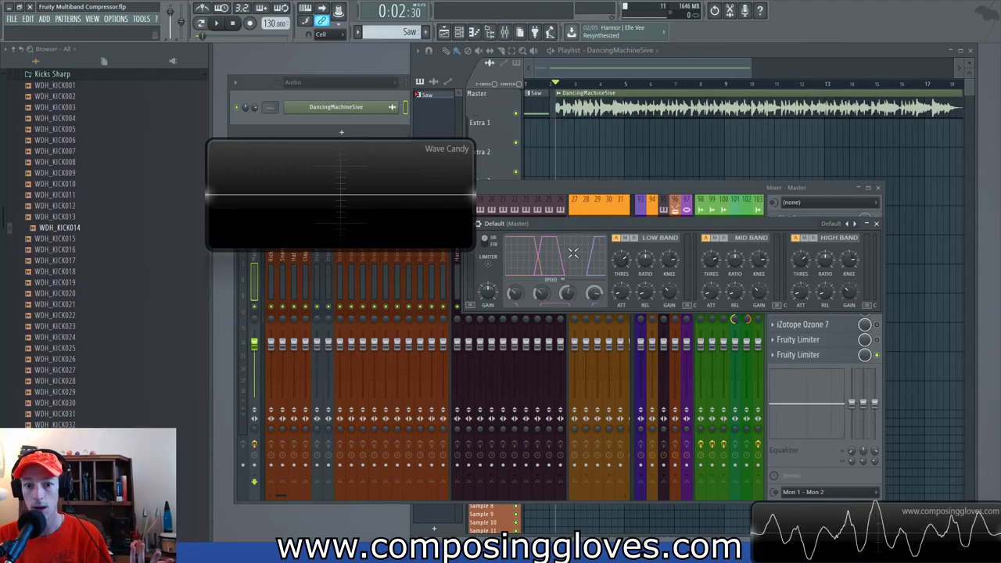
- Move the Fruity Multiband Compressor window above the master slots, load Maximus into slot 7 and display its frequency bands
drag(638, 219, 651, 126)
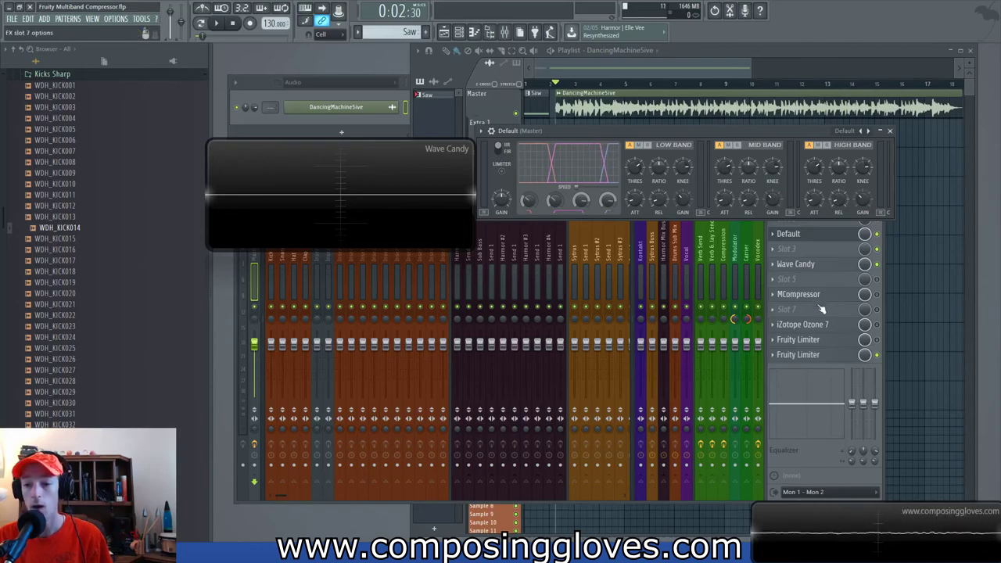
click(790, 310)
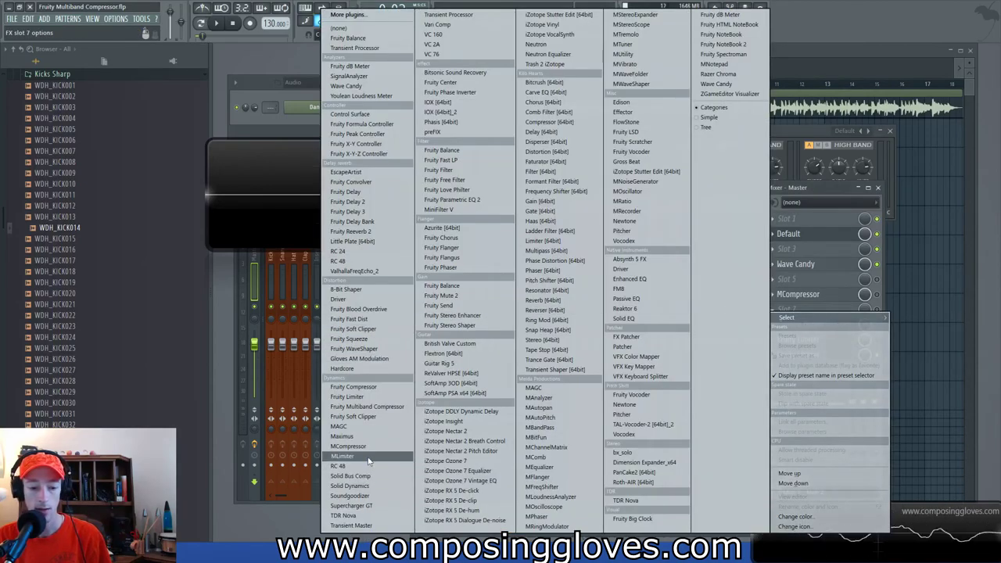
click(348, 436)
drag(451, 97, 739, 165)
click(820, 277)
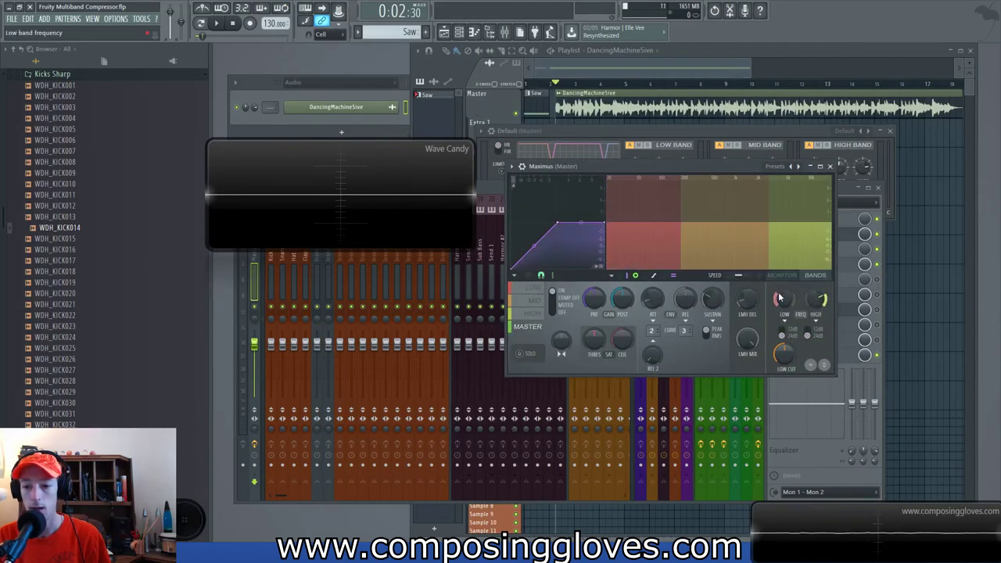
- Adjust the low band's crossover frequency in Maximus, then close the Maximus window
drag(786, 307, 786, 335)
drag(646, 219, 675, 219)
drag(689, 166, 669, 224)
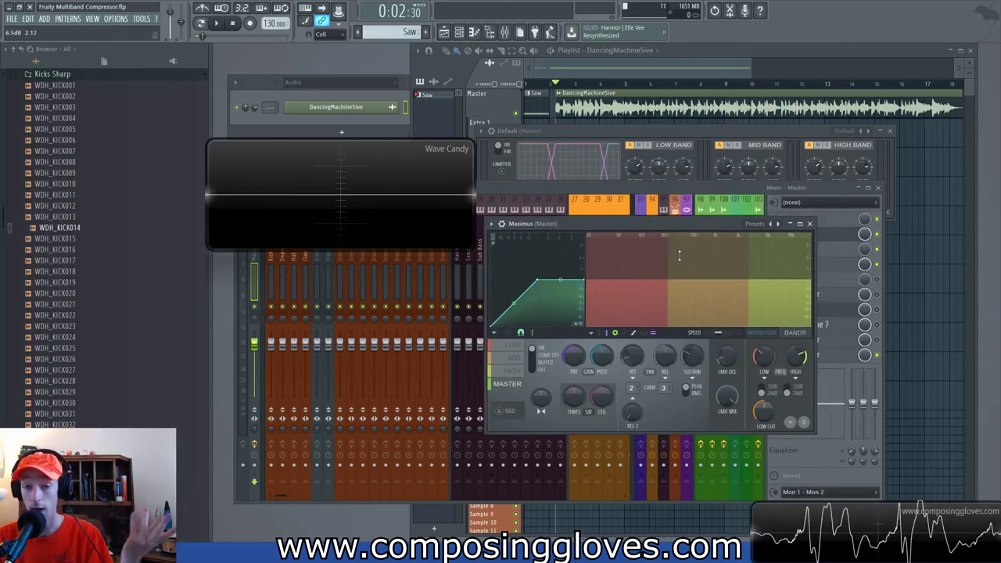
click(809, 224)
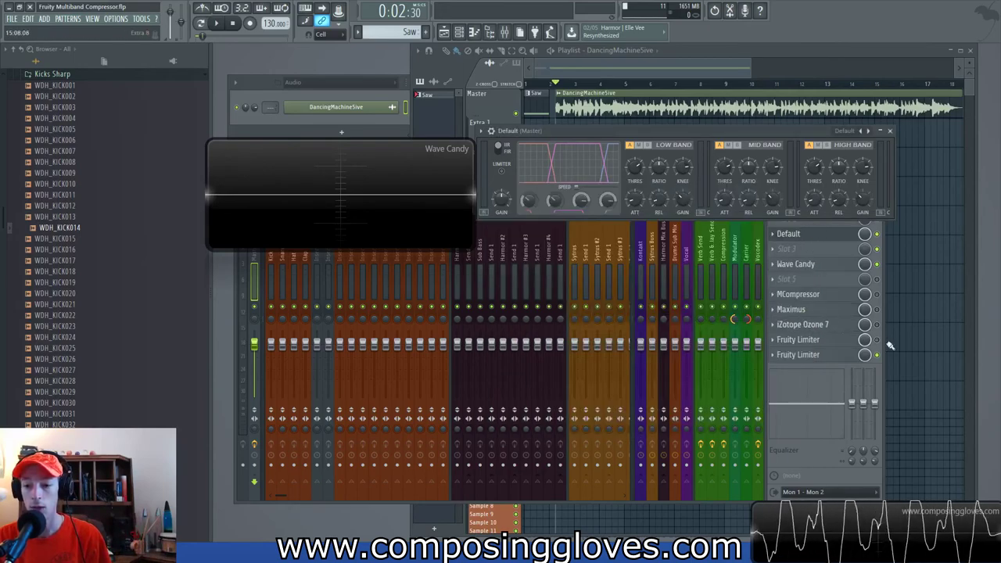
- Mute the low and high bands, keep the mid band active and play the DancingMachineSive clip
drag(723, 133, 721, 138)
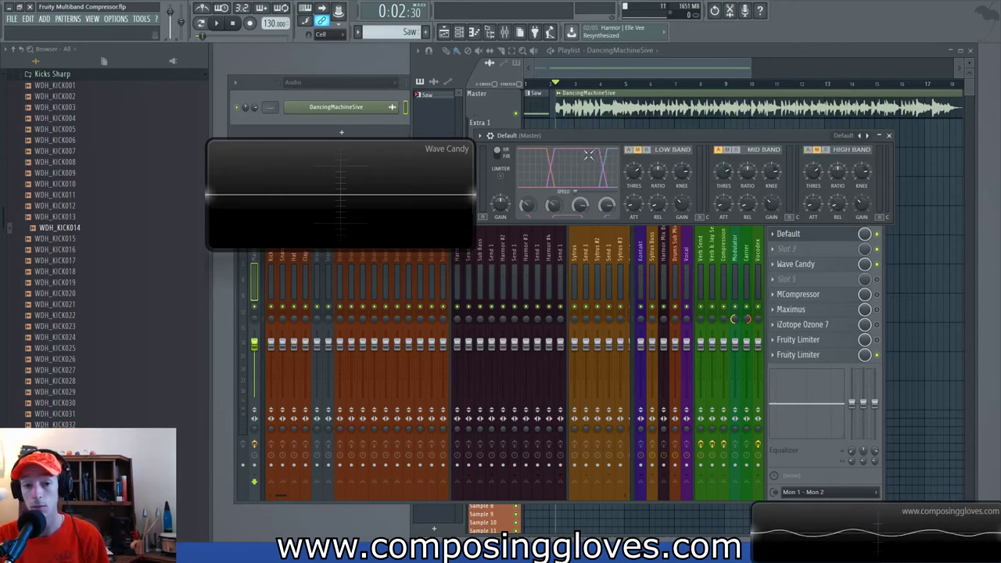
key(space)
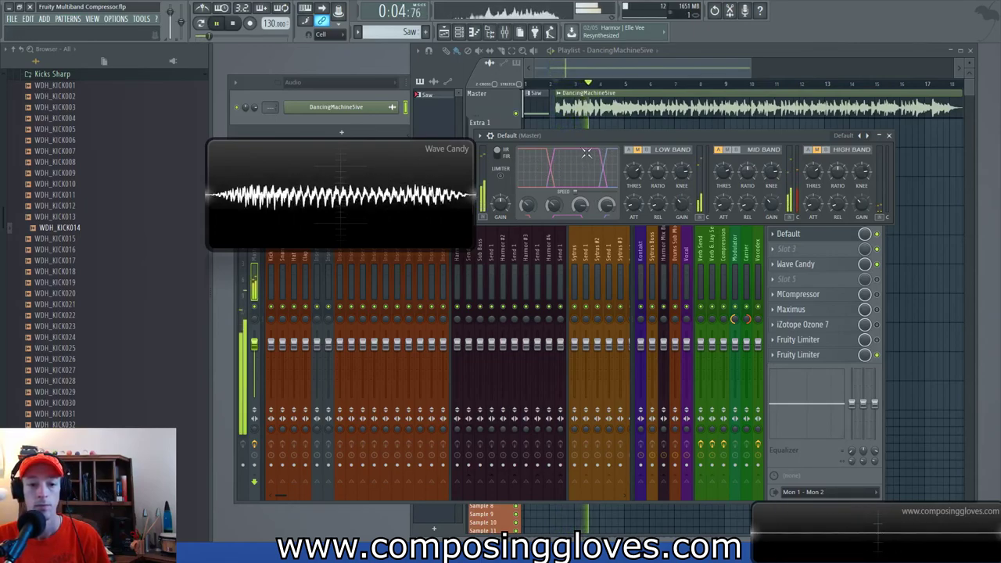
key(space)
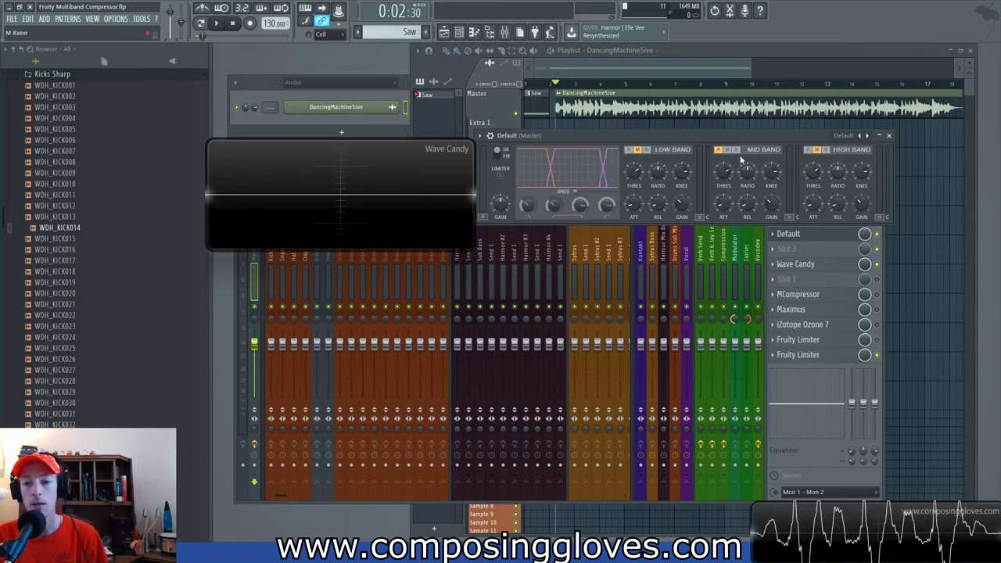
- Set the high band active and the mid band muted, then play the clip to view only the high band's signal
click(822, 150)
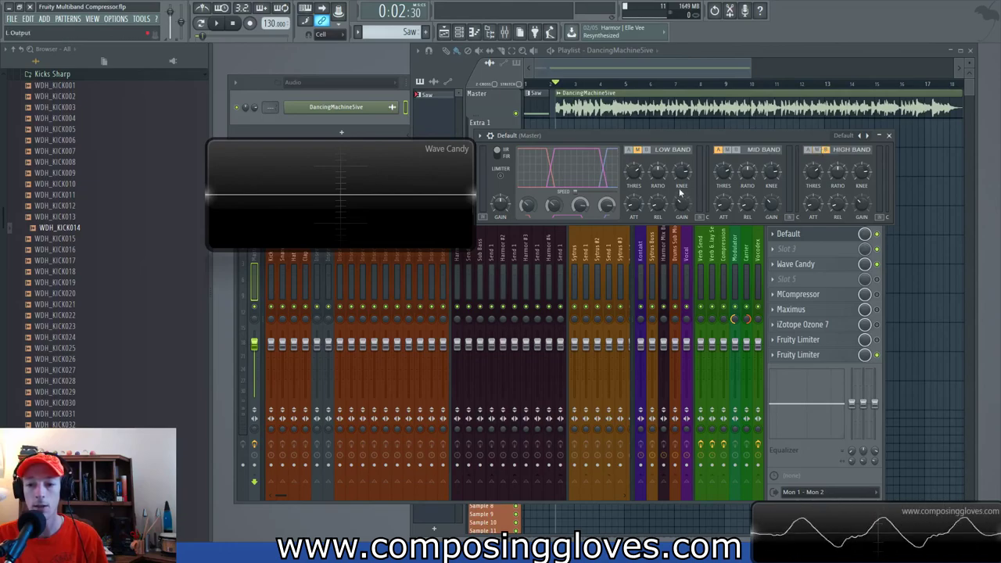
click(822, 150)
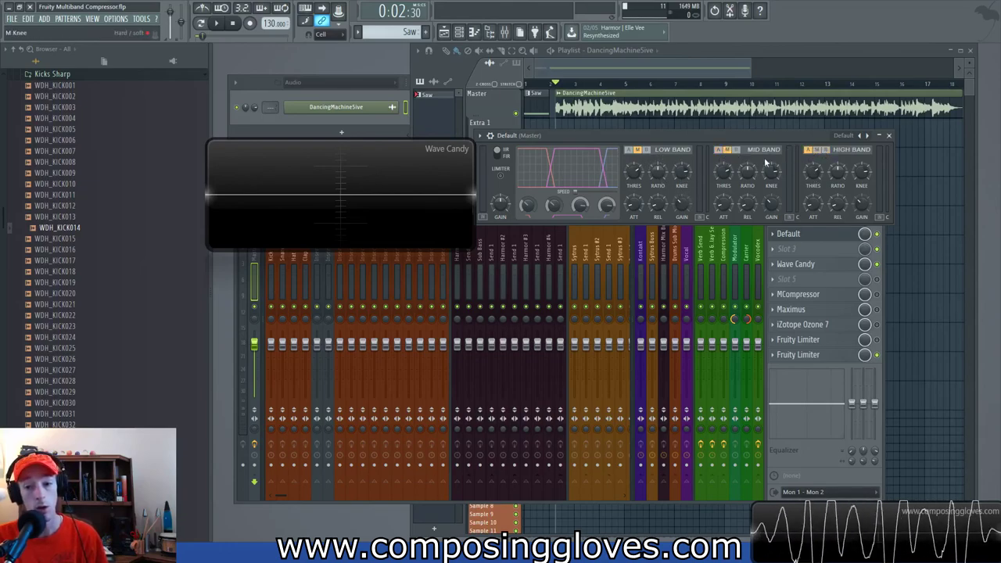
key(space)
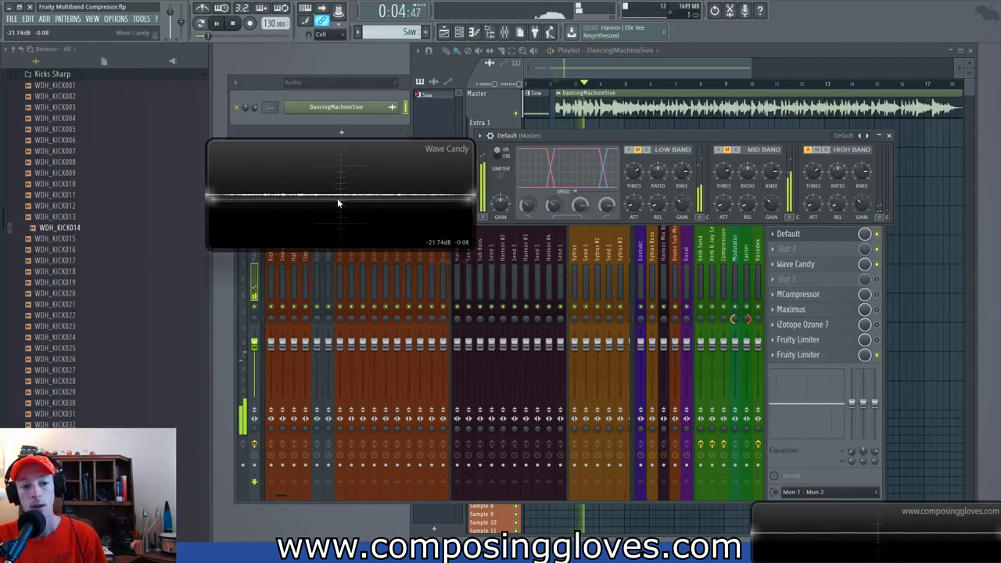
key(space)
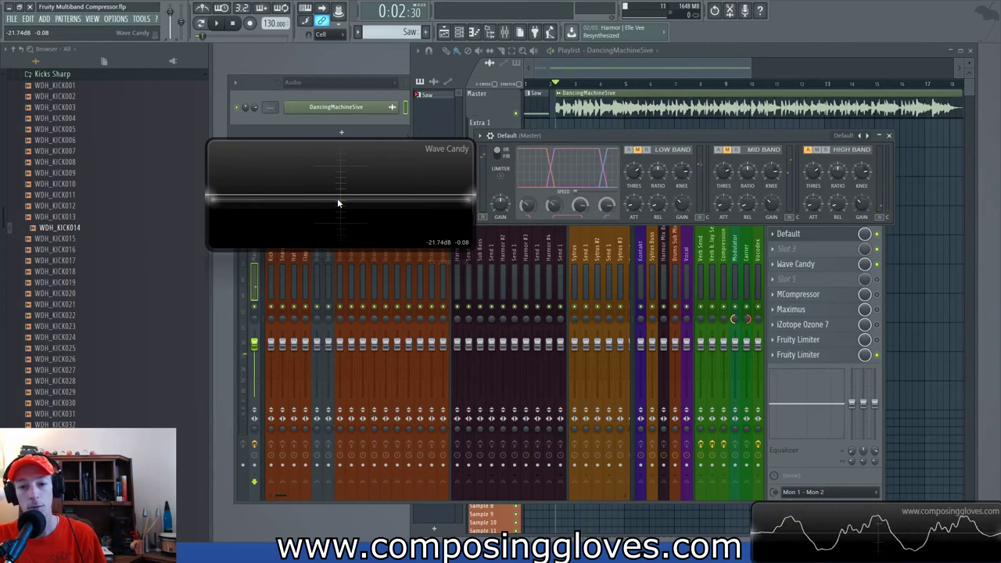
key(space)
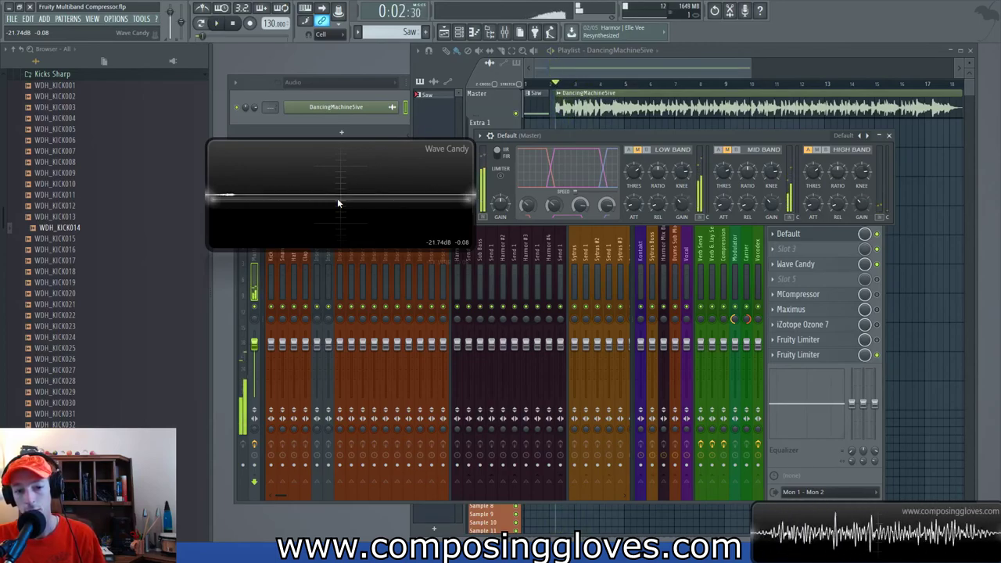
key(space)
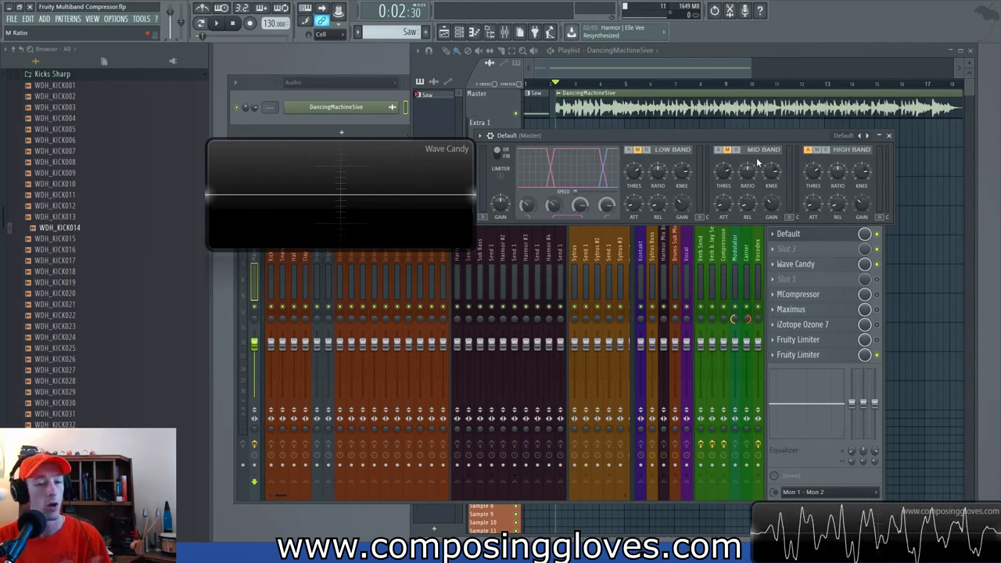
- Cycle through the high band's states and set the low, mid and high bands all to active
click(817, 150)
click(826, 151)
click(814, 151)
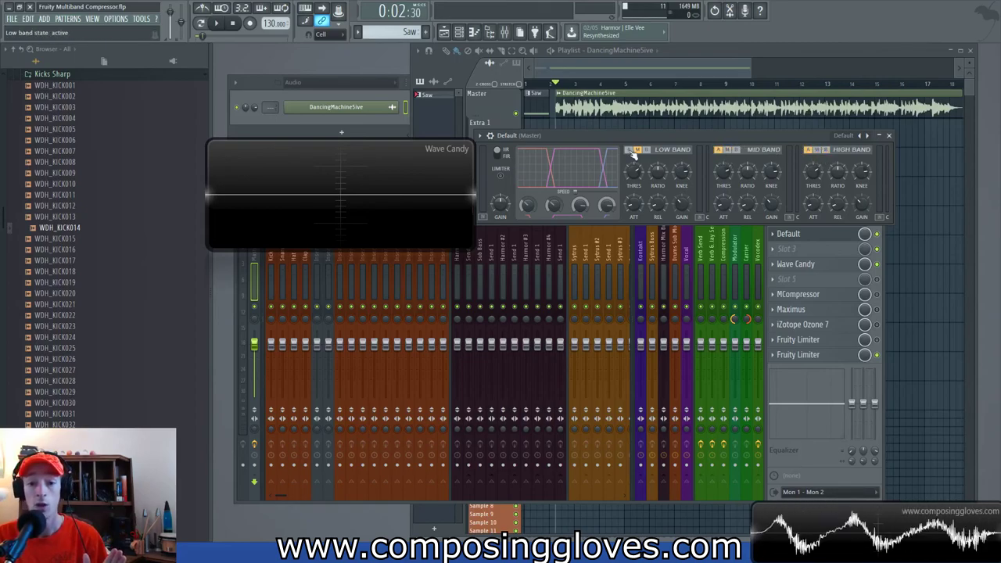
drag(649, 137, 655, 139)
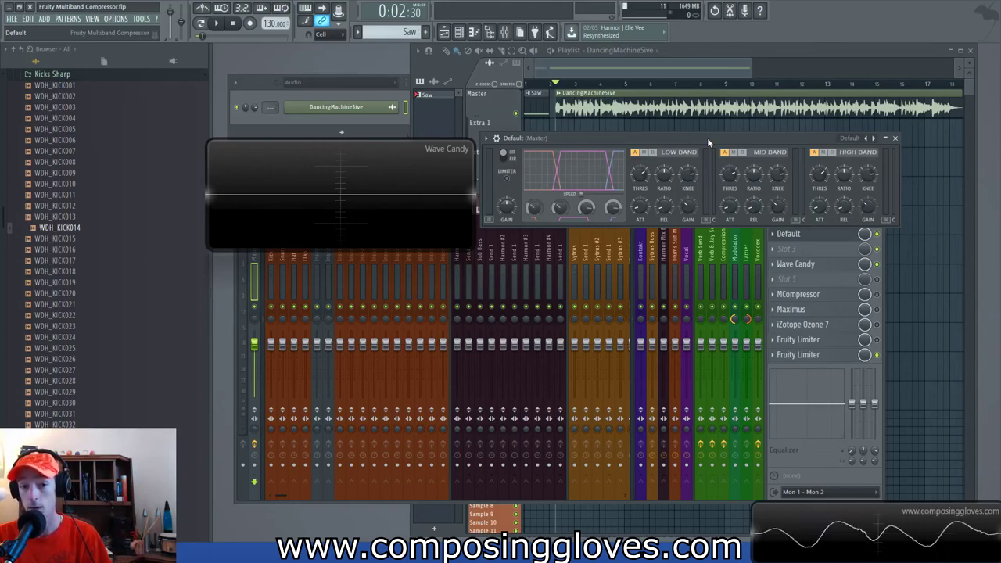
- Move the playhead to the start of the song and reopen the Fruity Multiband Compressor from the master track
click(529, 84)
click(505, 31)
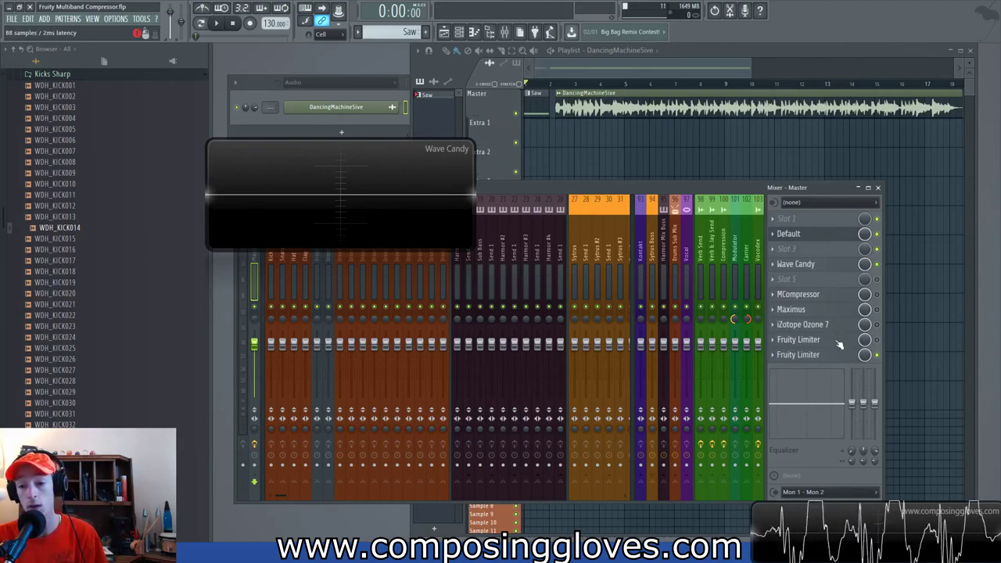
click(817, 233)
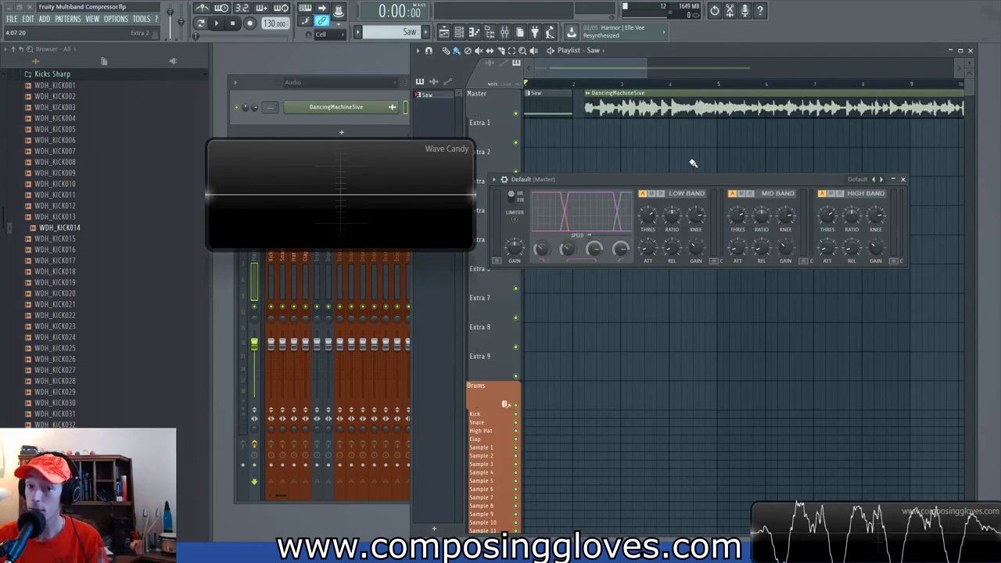
- Toggle the compressor's filter type between IIR and FIR, ending on IIR
click(513, 202)
click(513, 201)
click(513, 202)
click(513, 202)
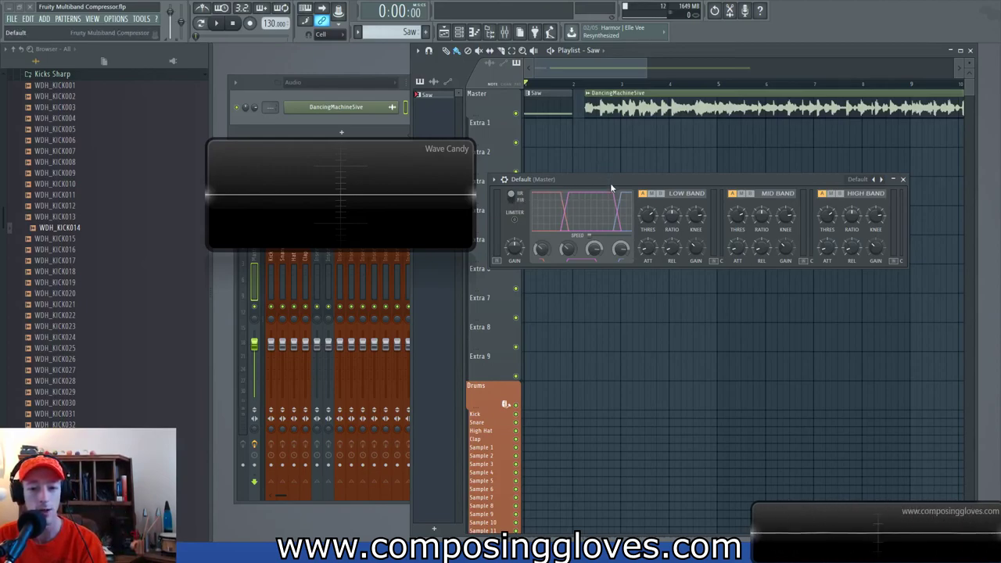
- Move the compressor window clear of Wave Candy and briefly play the Saw clip to view its waveform
drag(611, 187, 591, 168)
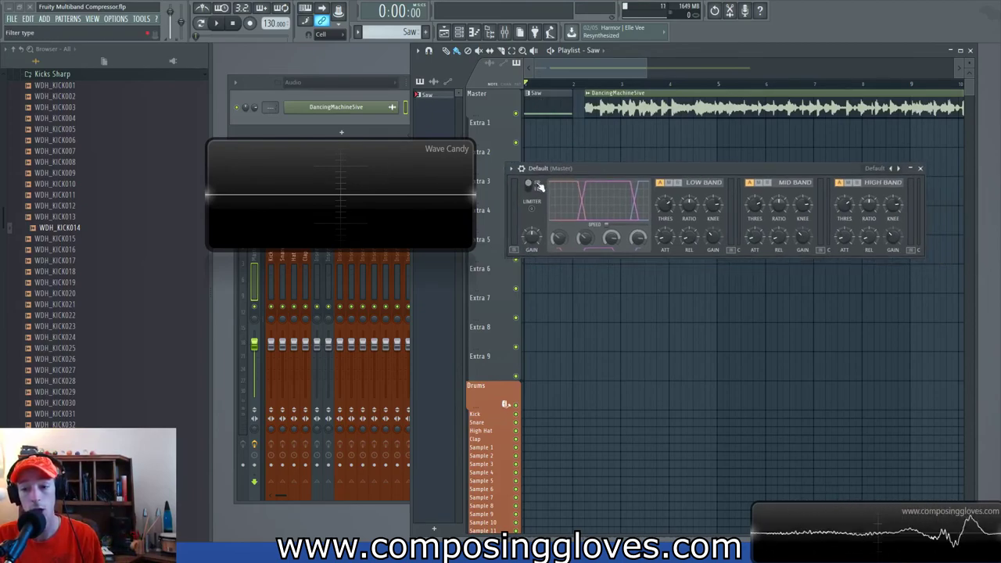
key(space)
key(space)
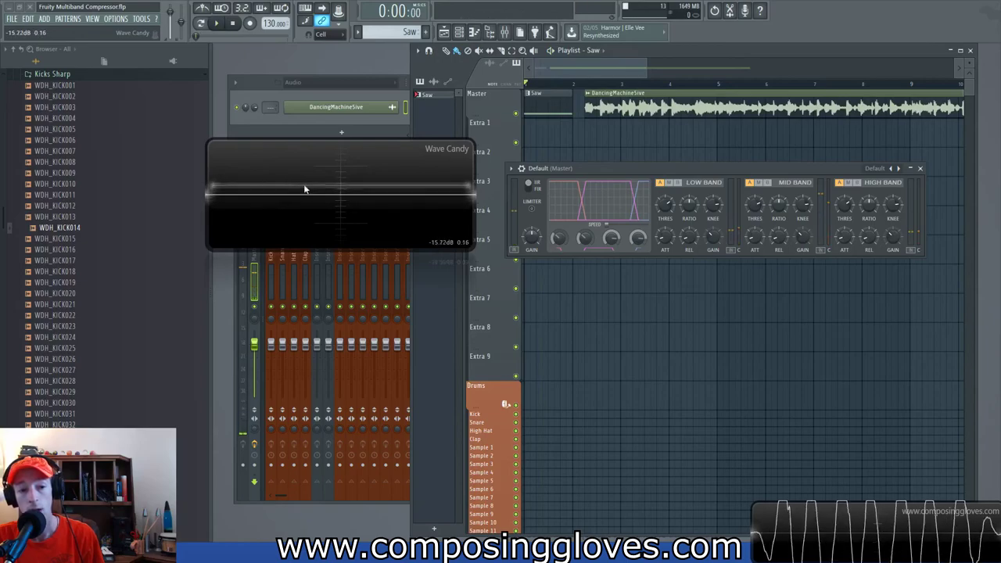
- Bring up the mixer, uncover the master track's effect slots and play the Saw clip repeatedly to examine its waveform in Wave Candy
click(506, 32)
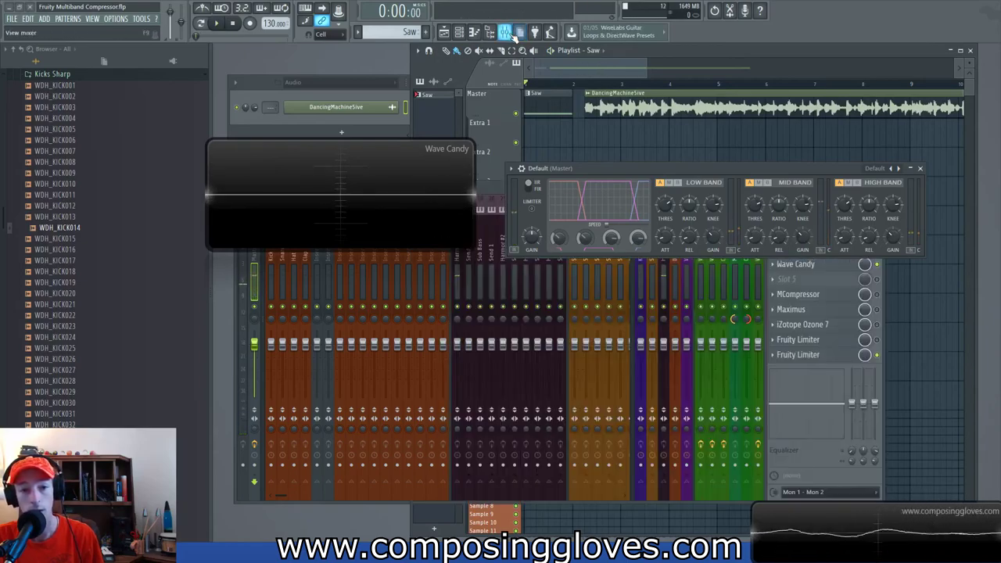
drag(801, 167, 650, 301)
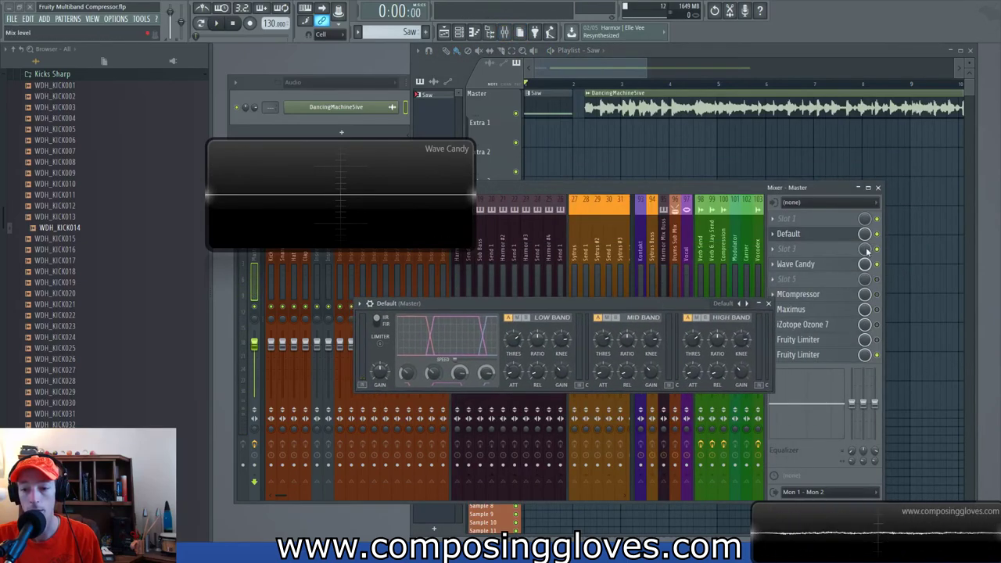
key(space)
key(space)
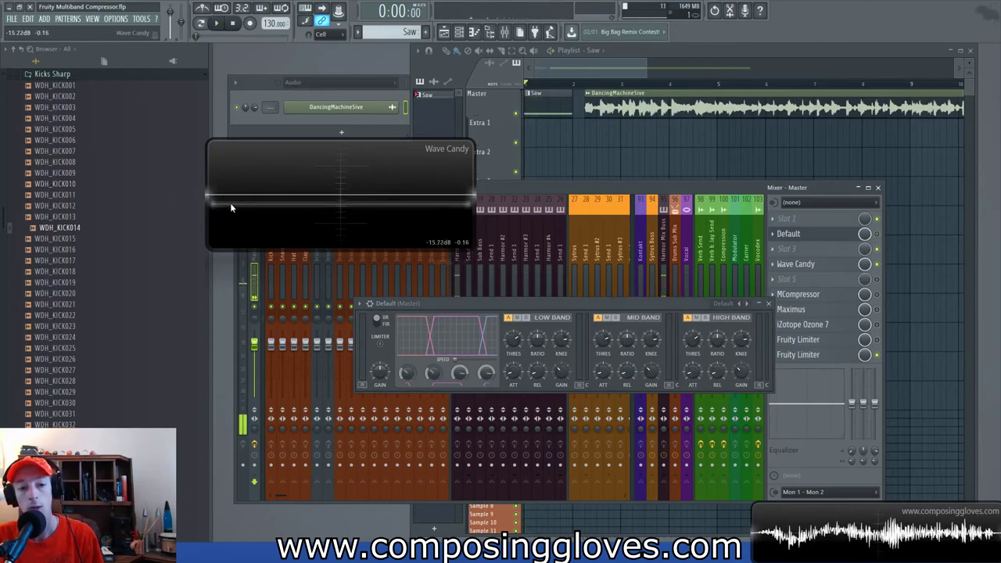
key(space)
key(space)
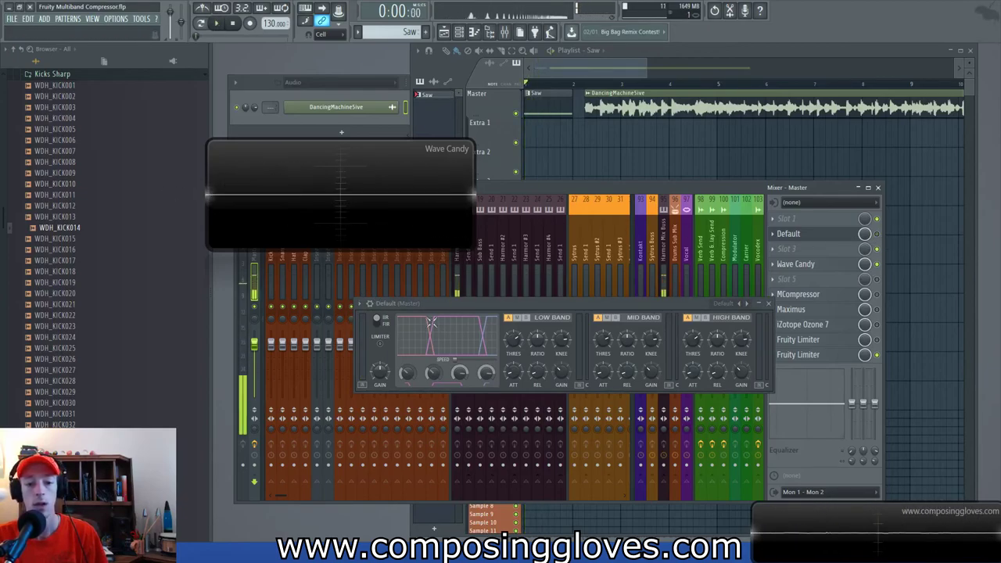
key(space)
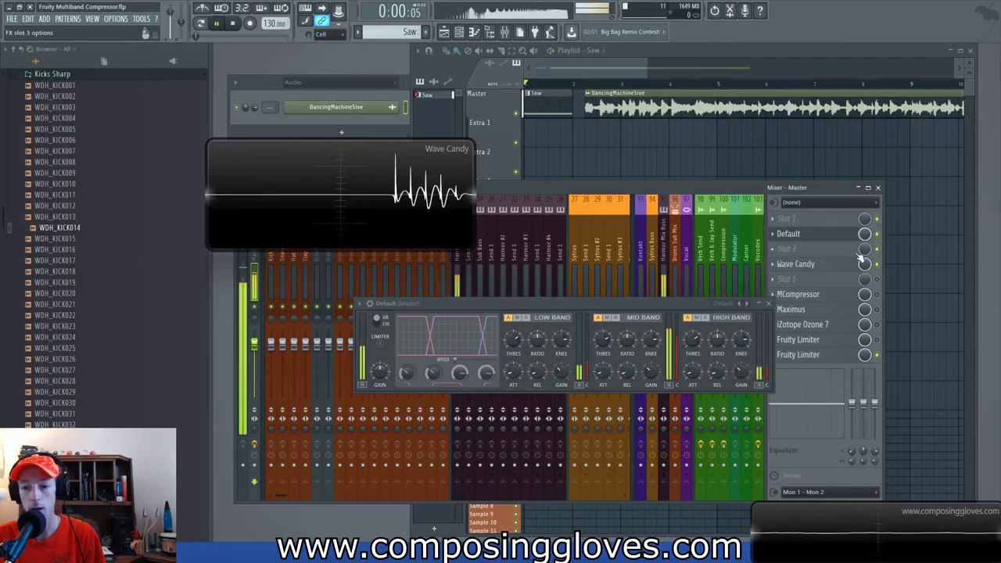
key(space)
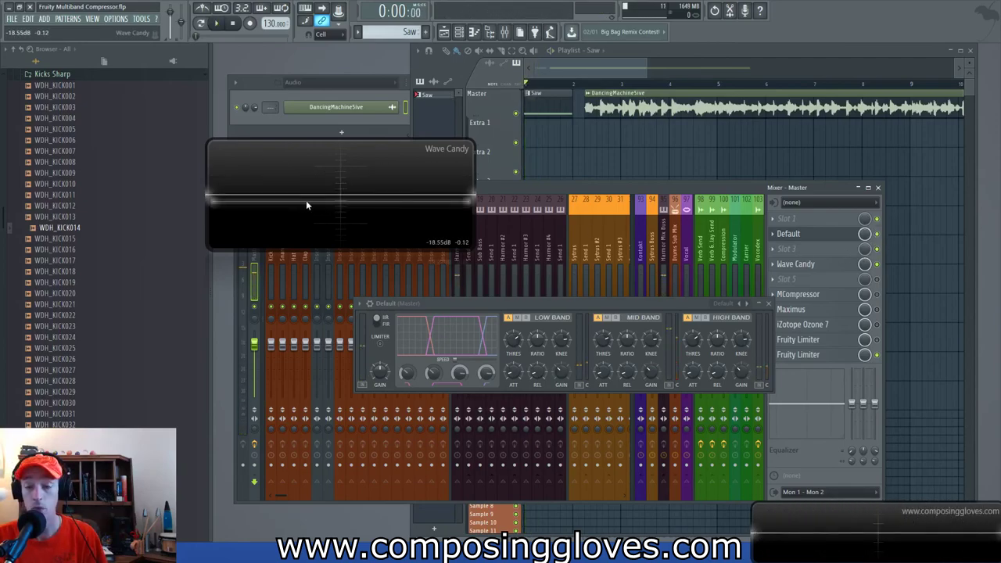
- Select the Saw clip in the playlist and place the playhead at the start of the DancingMachineSive clip
drag(561, 304, 659, 191)
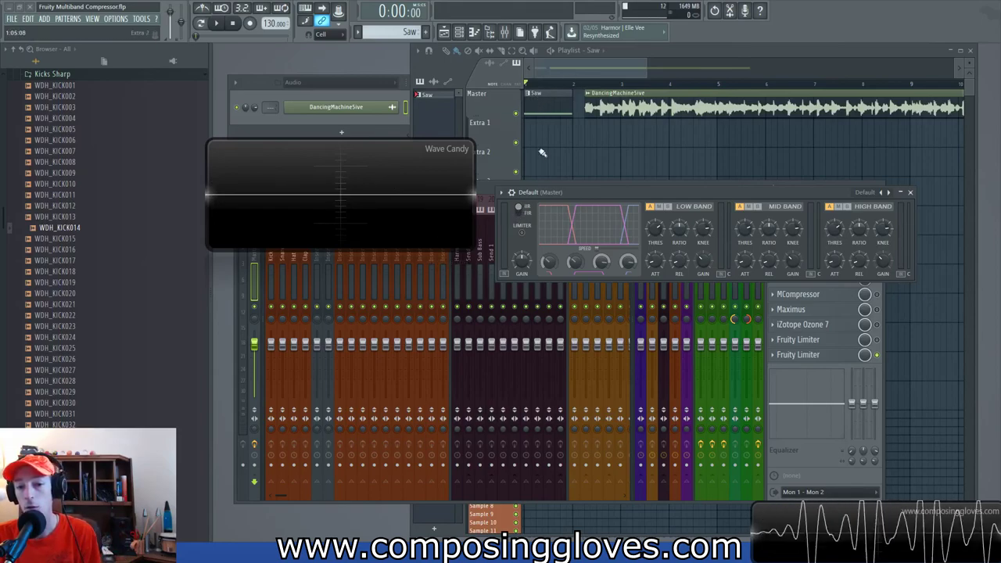
click(545, 106)
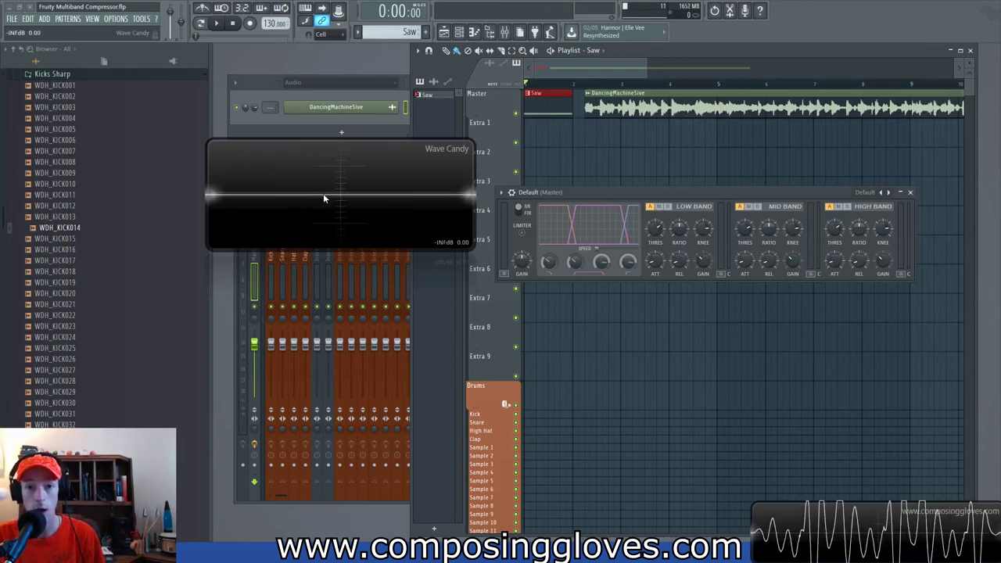
click(584, 83)
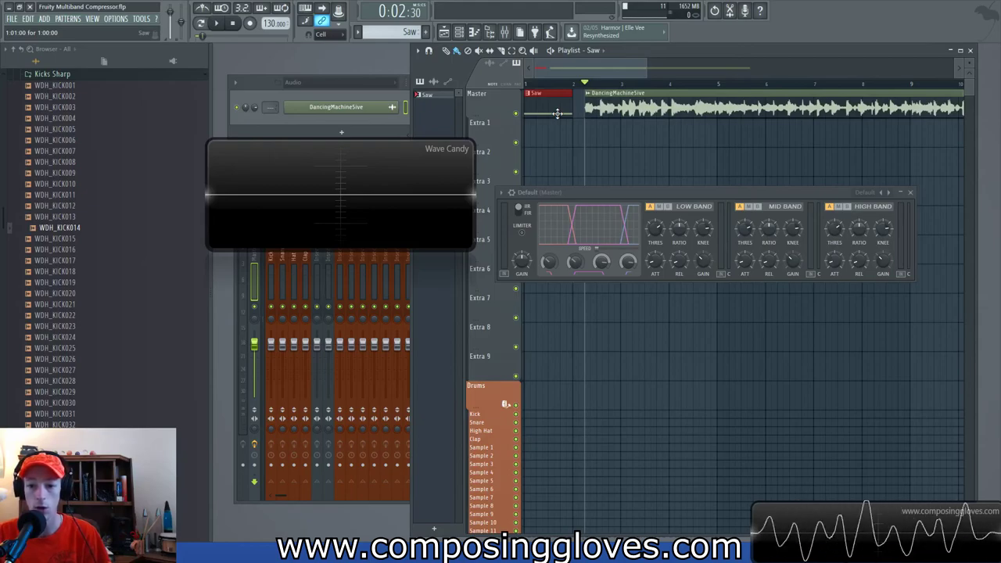
mouse_move(646, 83)
mouse_down()
mouse_move(777, 83)
mouse_move(586, 85)
mouse_up()
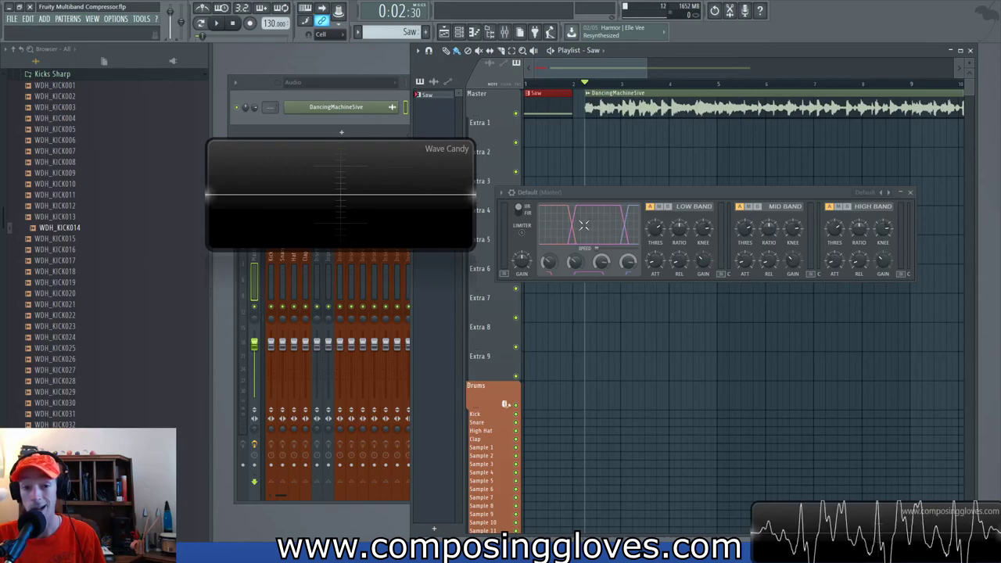
drag(559, 83, 512, 85)
mouse_move(580, 86)
mouse_down()
mouse_move(601, 88)
mouse_move(588, 88)
mouse_up()
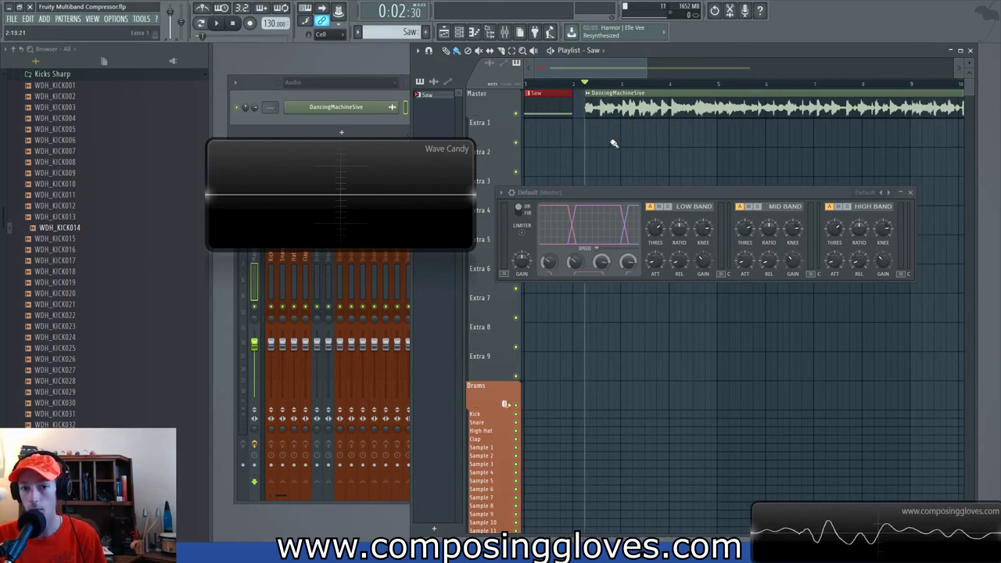
- Play the DancingMachineSive clip with all bands active and slightly adjust the low band's threshold
key(space)
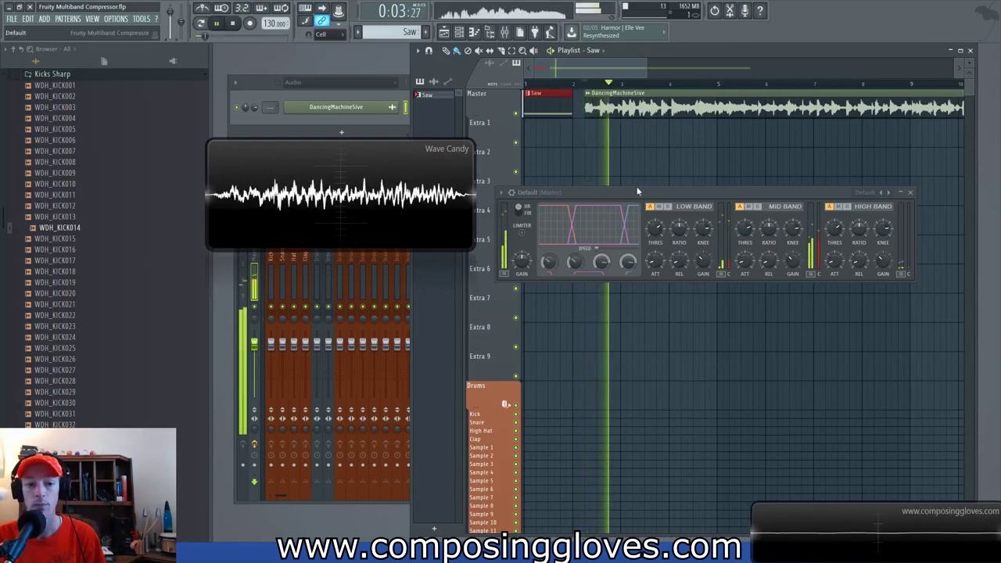
key(space)
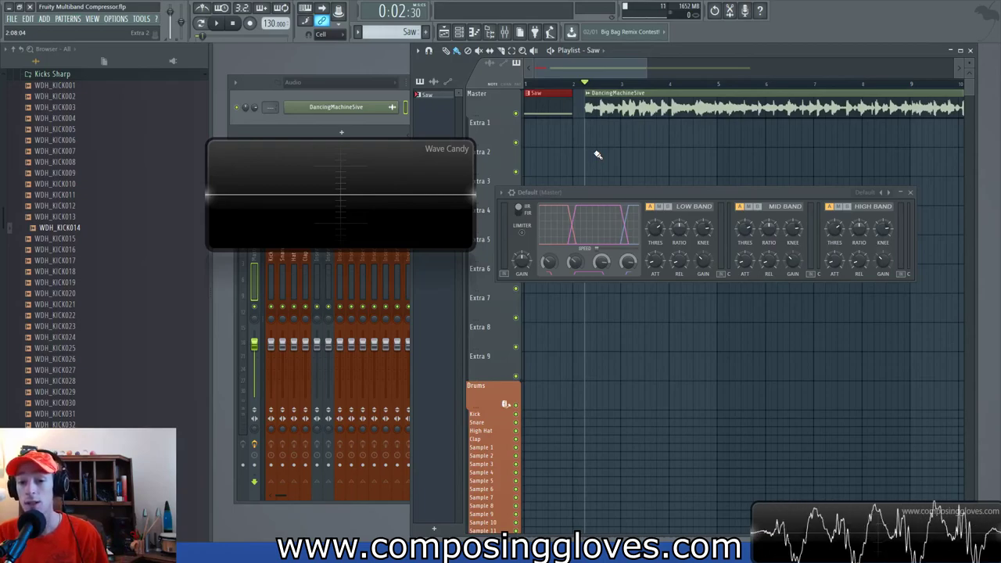
drag(654, 231, 654, 227)
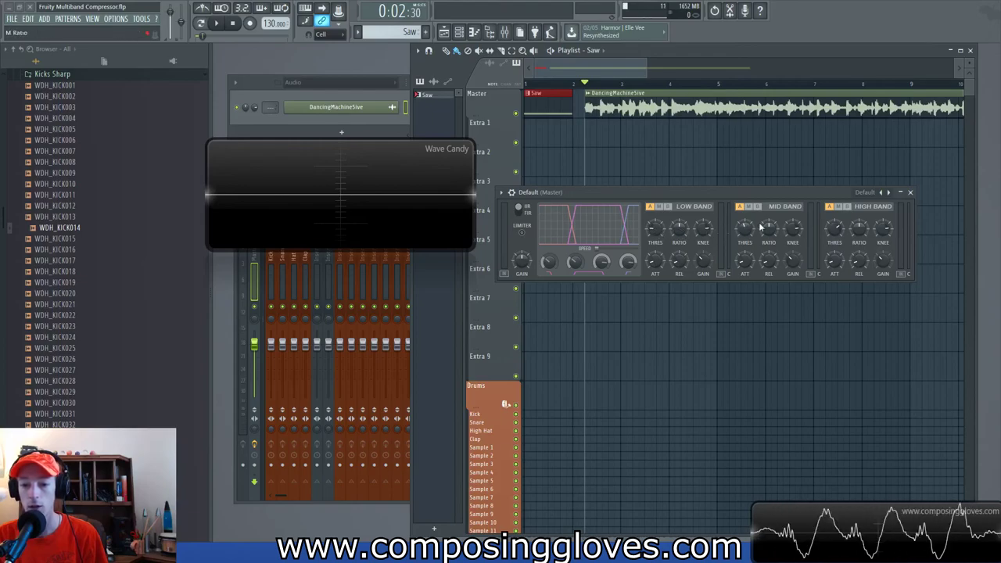
- Slightly lower the high and mid bands' thresholds and play the DancingMachineSive clip from its start
drag(833, 232, 833, 247)
drag(741, 231, 741, 243)
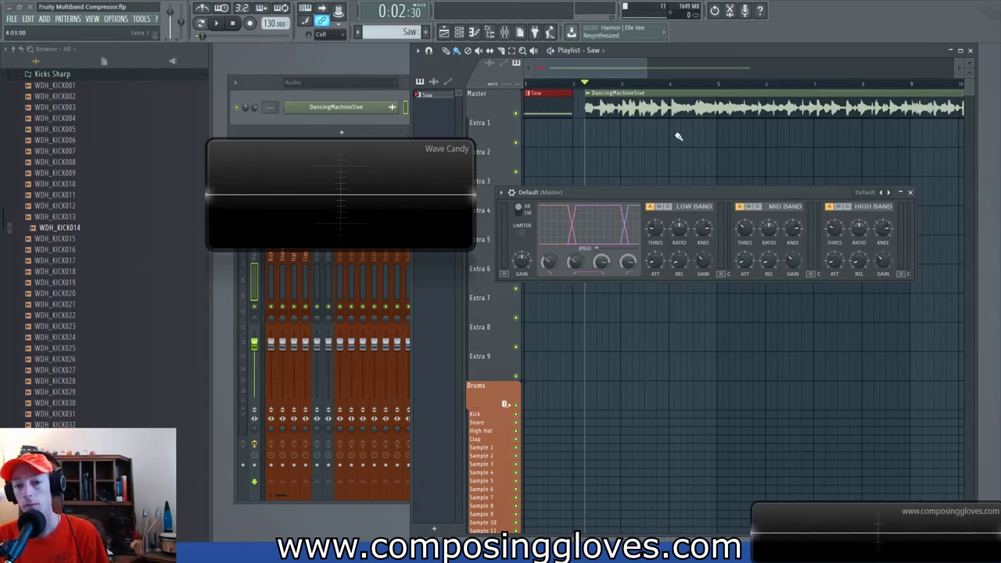
key(space)
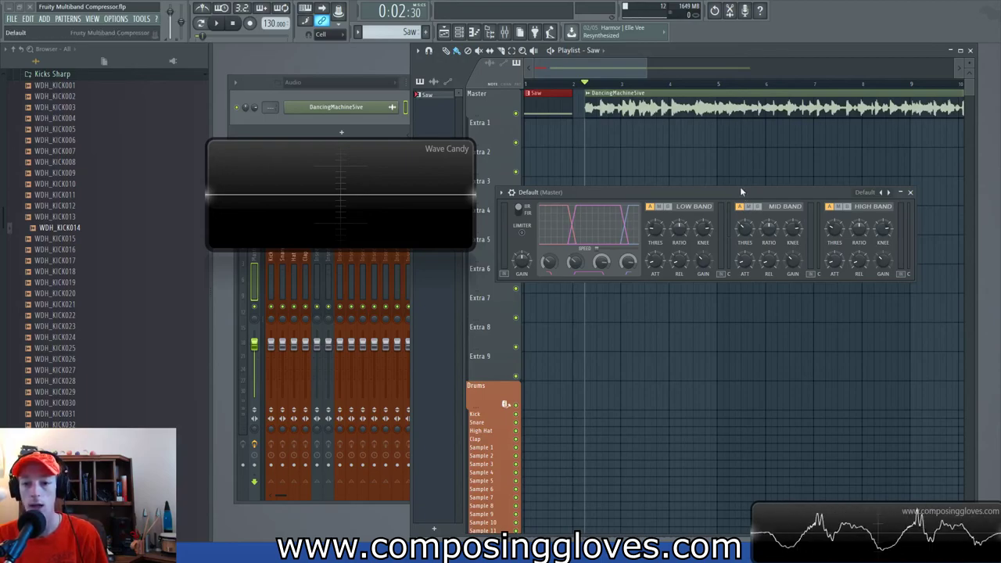
- Move the compressor window a little higher and briefly play the DancingMachineSive clip with the IIR filter active
drag(739, 190, 749, 162)
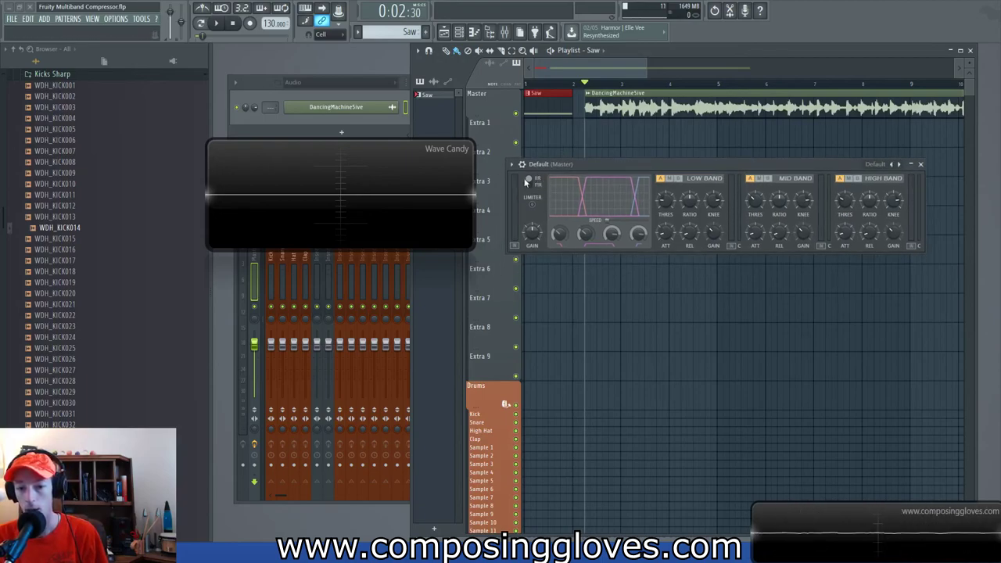
key(space)
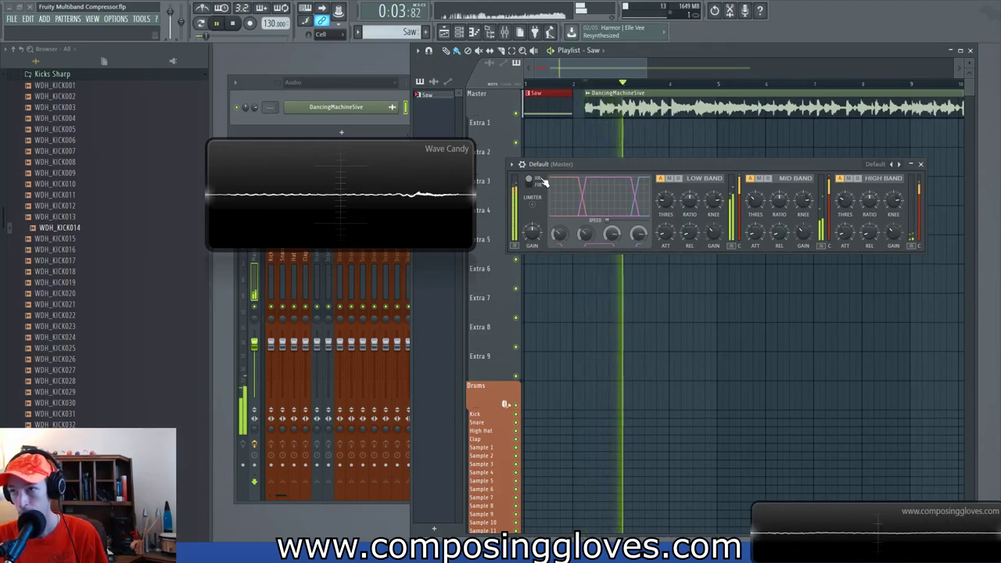
key(space)
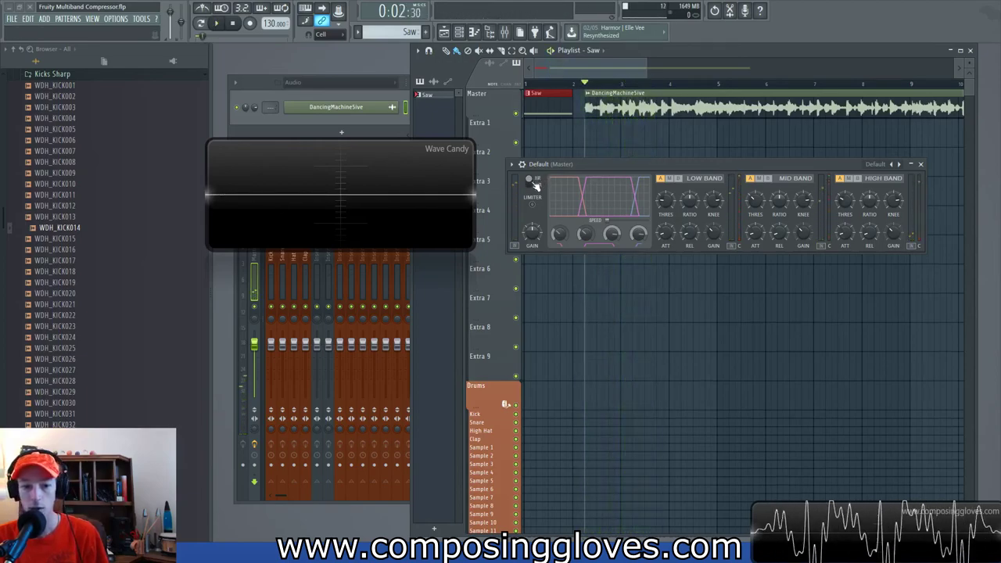
- Return the playhead to the start of the Saw clip and play it twice with the IIR filter to view its waveform
click(579, 83)
drag(580, 82, 526, 83)
key(space)
key(space)
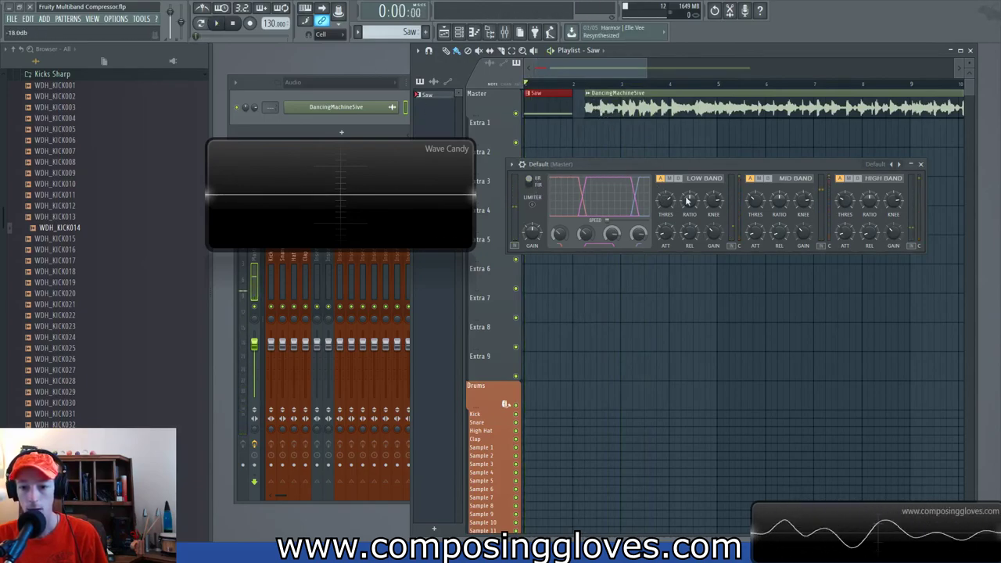
key(space)
key(space)
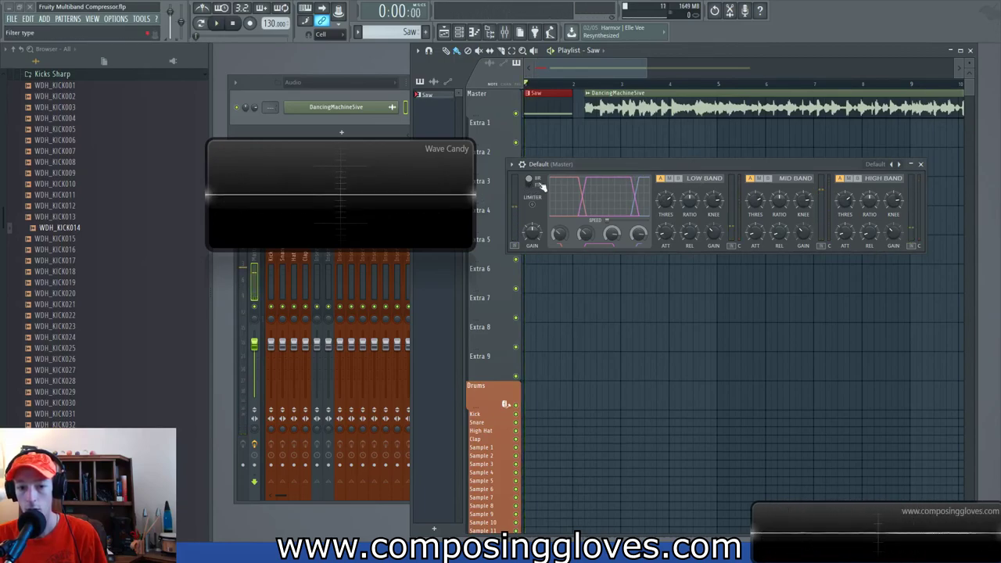
- Switch the compressor's filter type to FIR and play the Saw clip repeatedly to examine its waveform in Wave Candy
drag(541, 186, 541, 189)
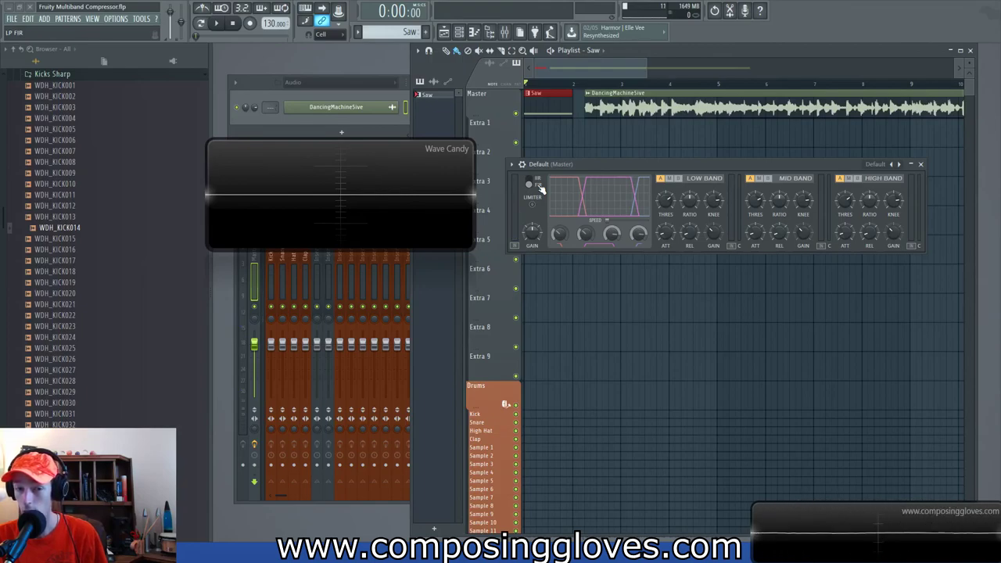
key(space)
key(space)
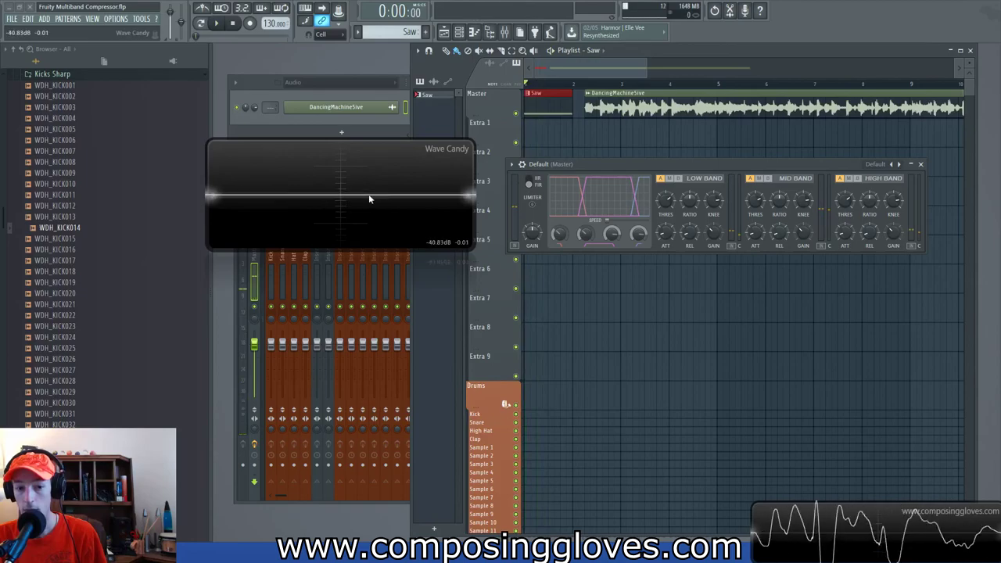
key(space)
key(space)
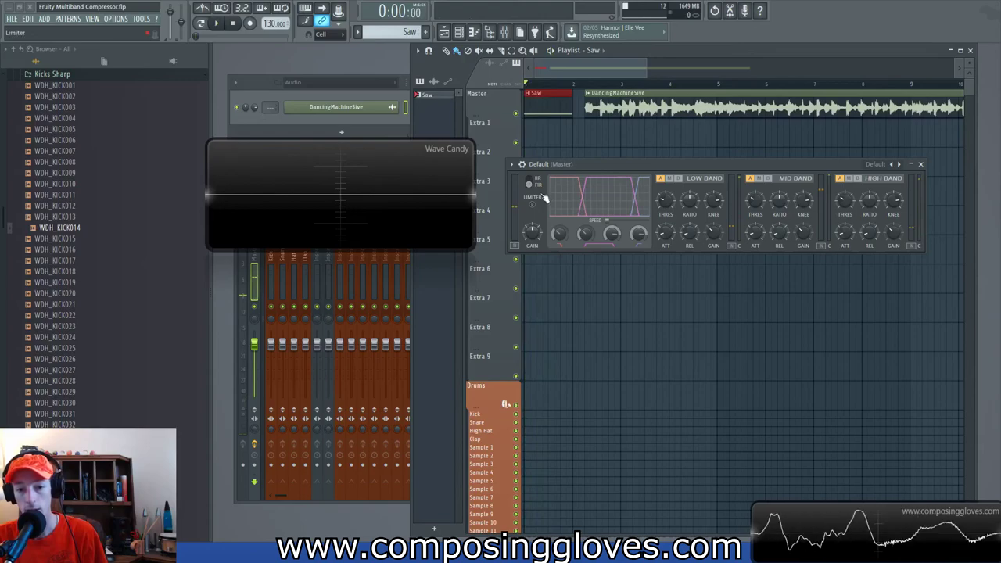
key(space)
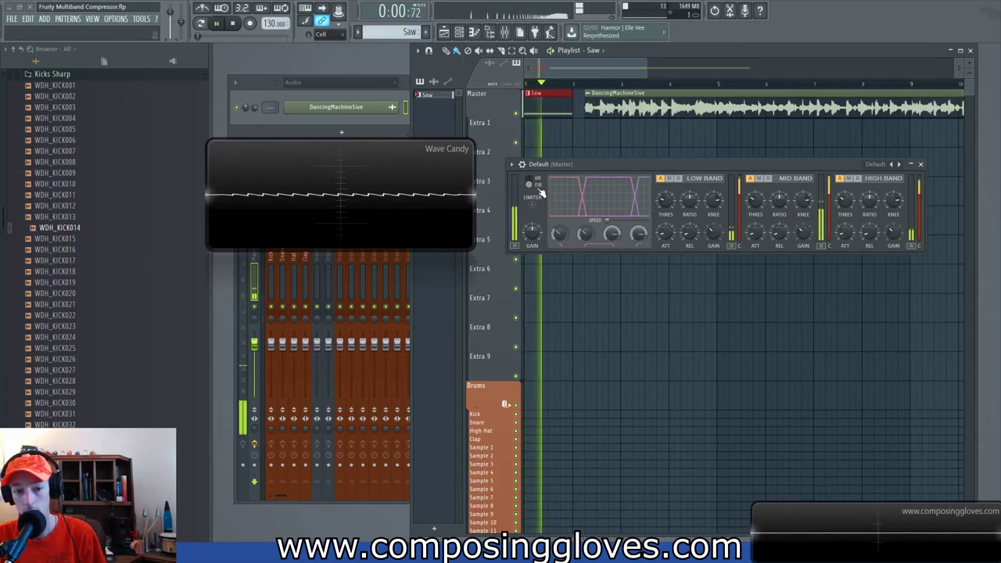
key(space)
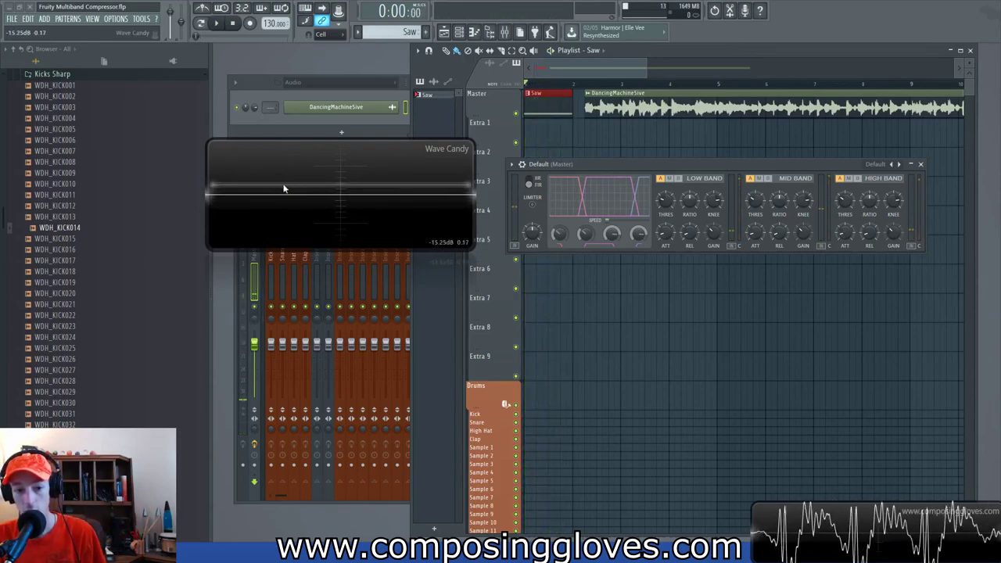
key(space)
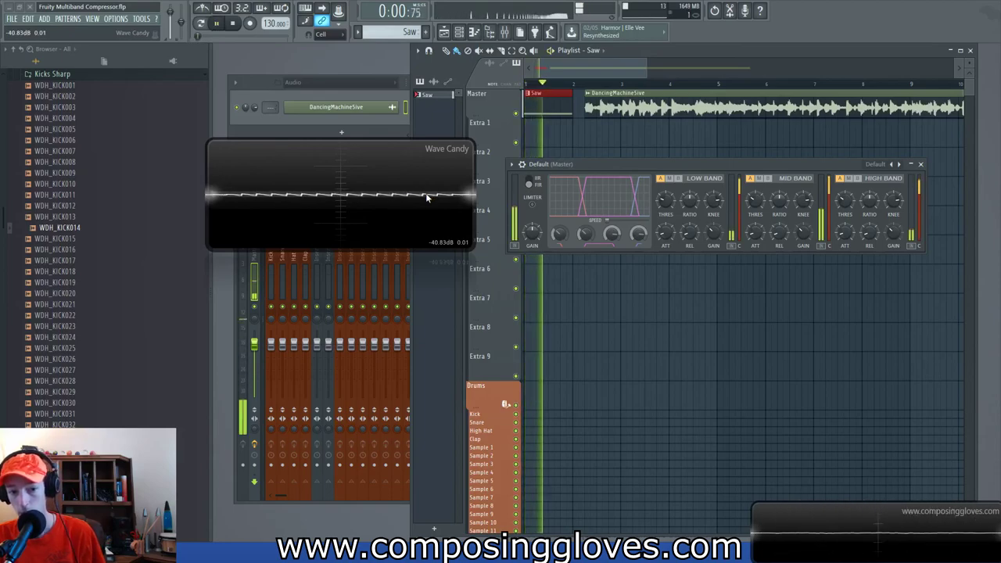
key(space)
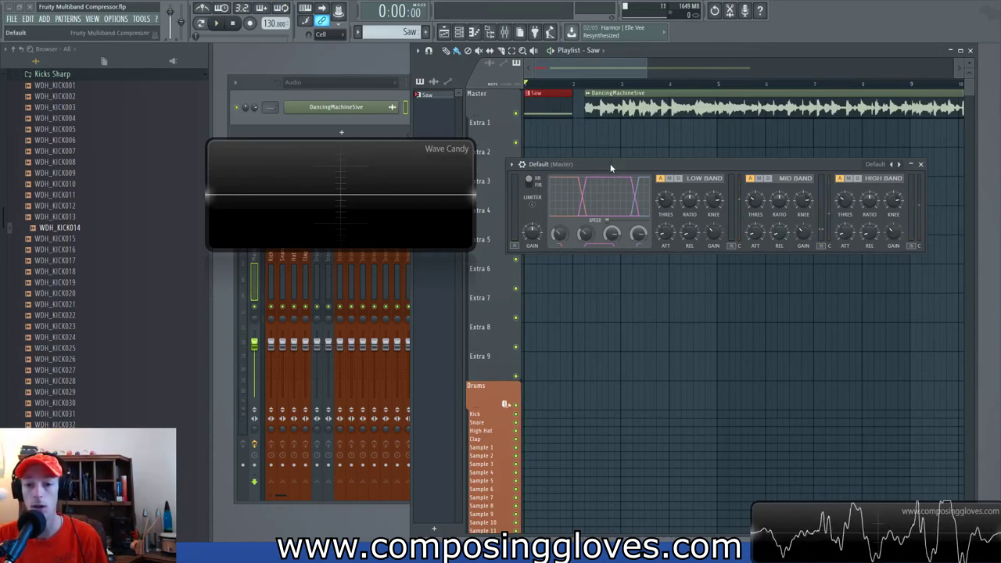
- Place the playhead near the start of the DancingMachineSive clip and toggle the compressor's filter type, leaving it on FIR
drag(606, 163, 601, 158)
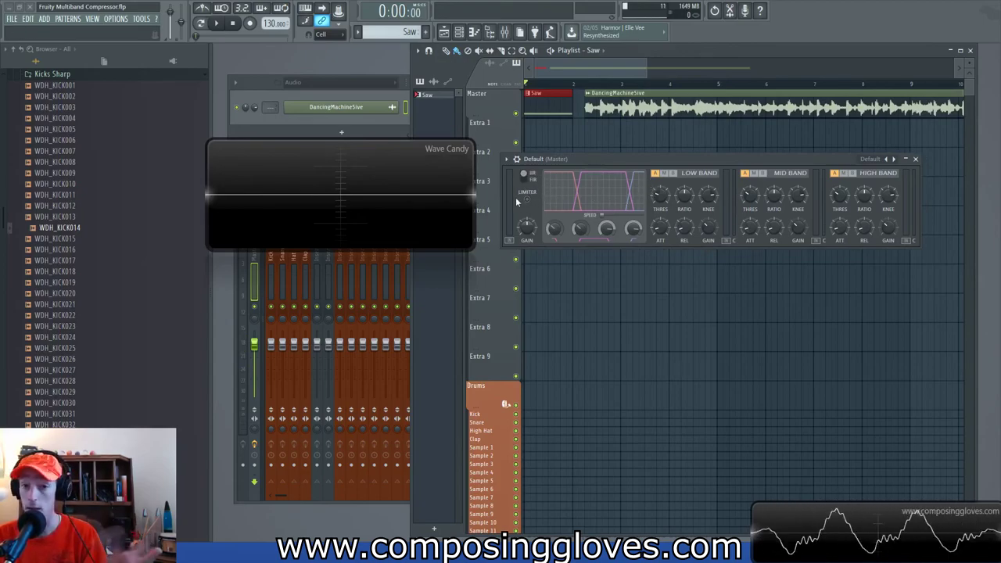
click(591, 84)
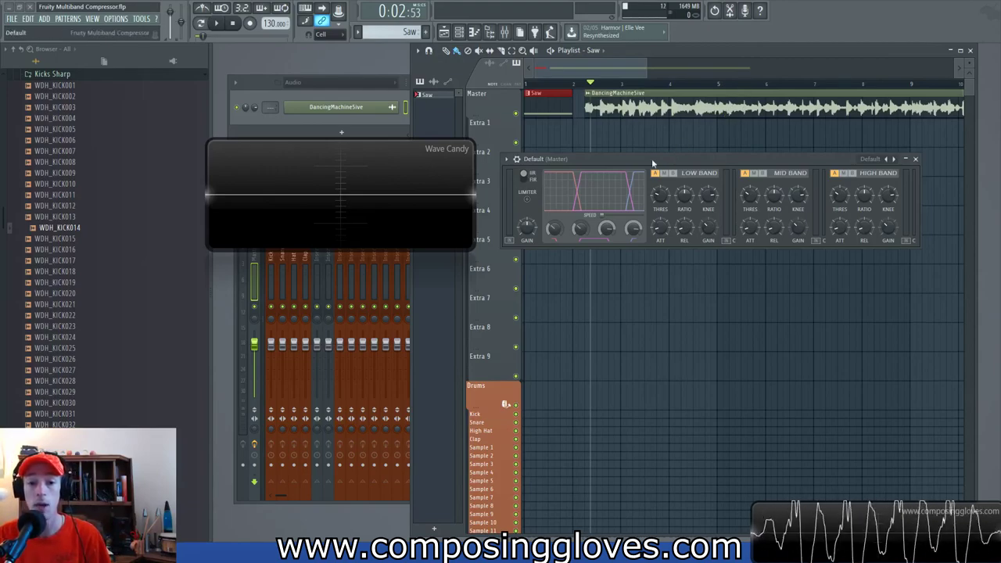
click(533, 175)
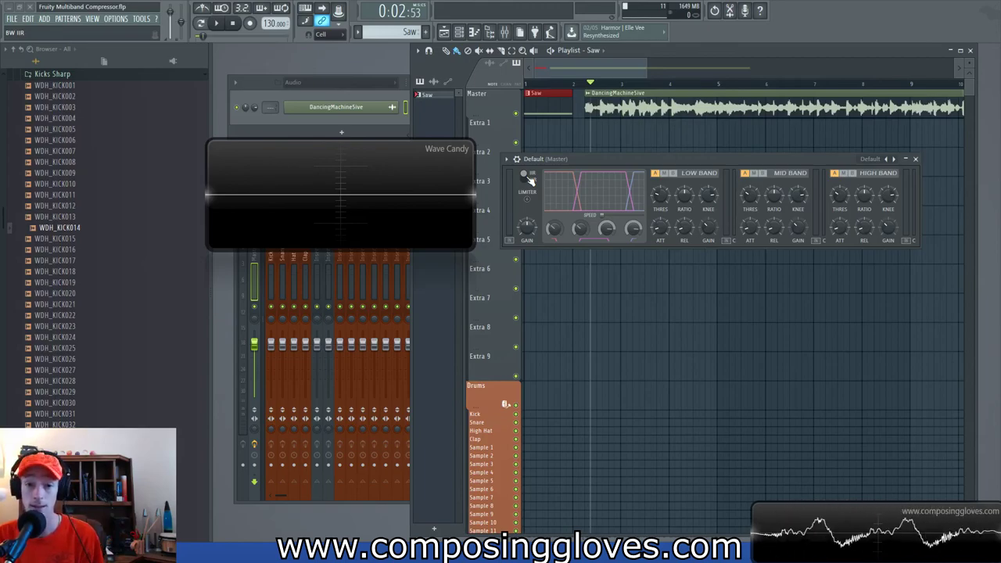
click(528, 178)
click(528, 177)
click(528, 177)
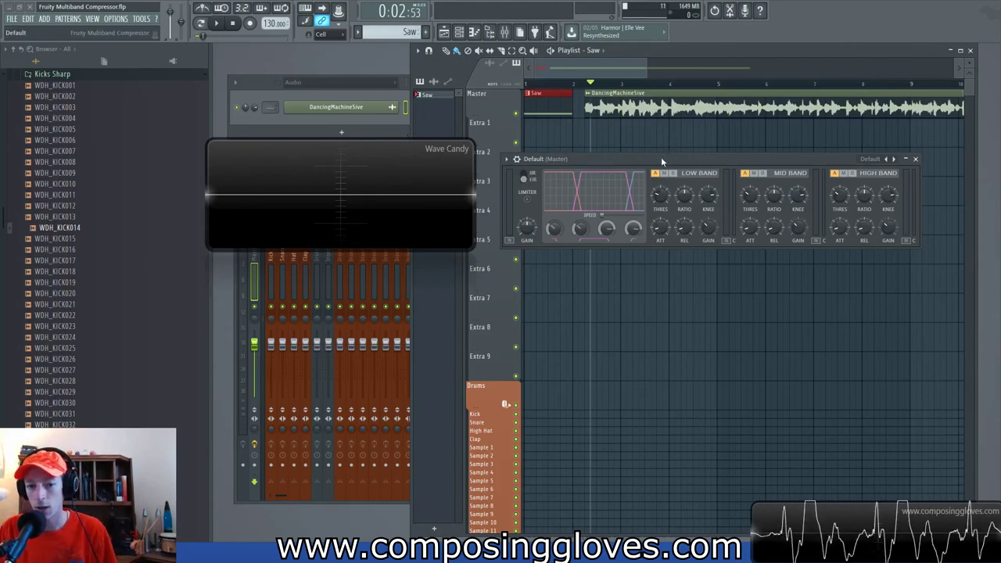
- Move the compressor window higher and play the DancingMachineSive clip with the IIR and FIR filters to compare their sound
drag(660, 164, 646, 144)
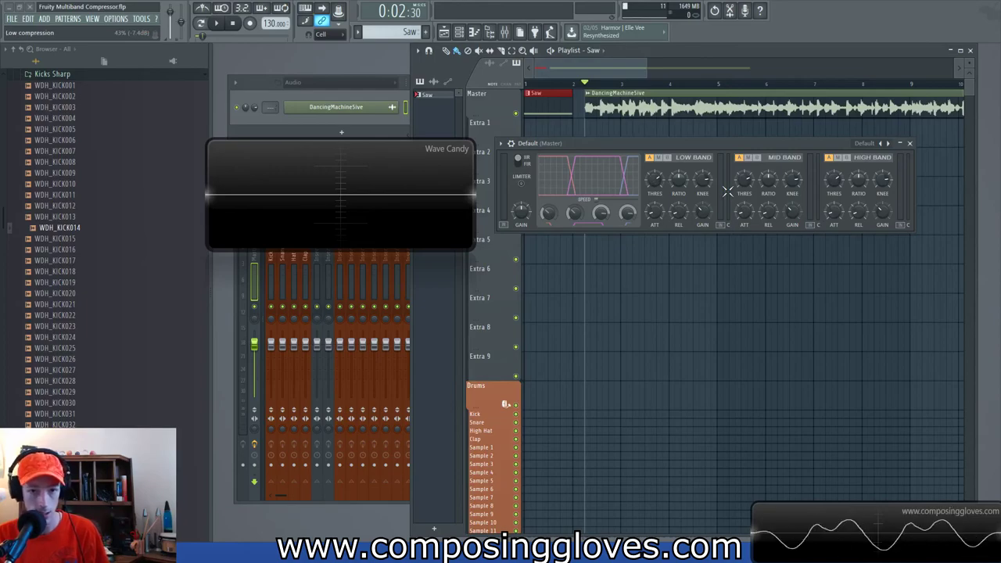
key(space)
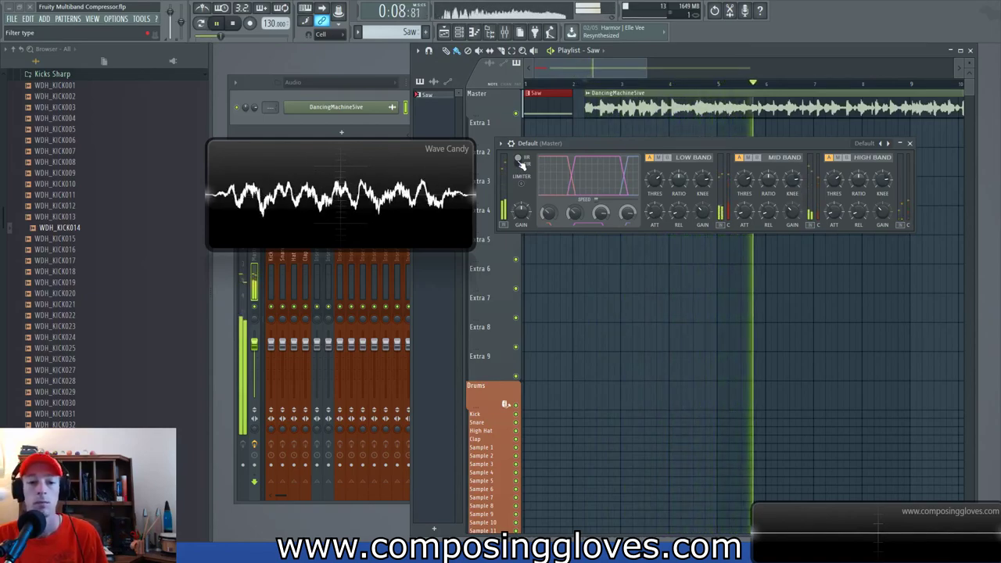
key(space)
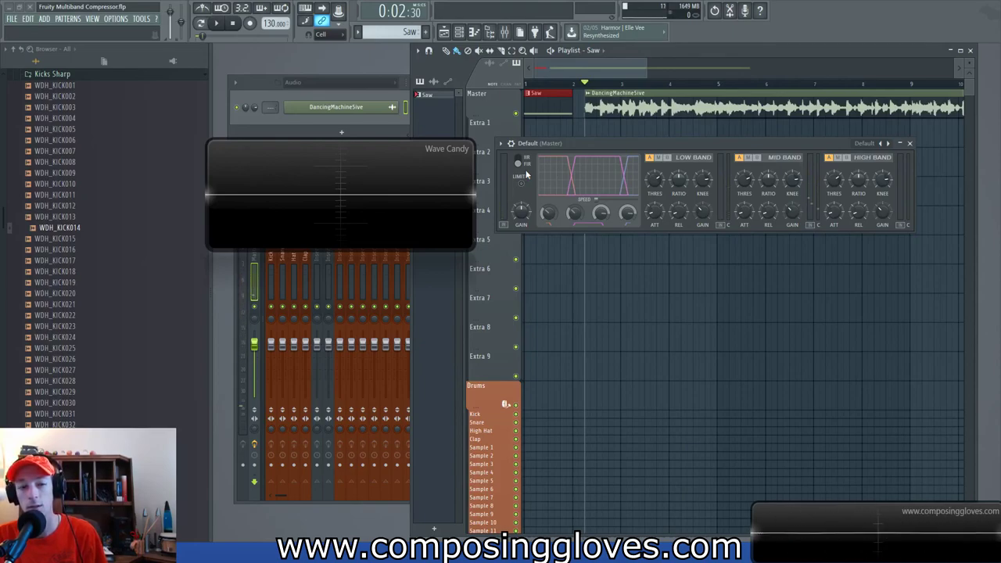
key(space)
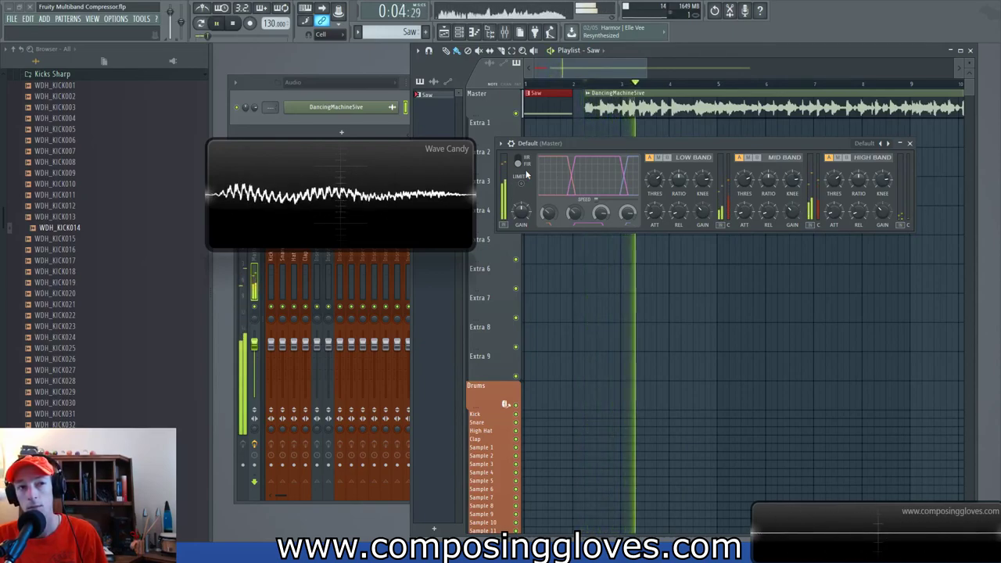
key(space)
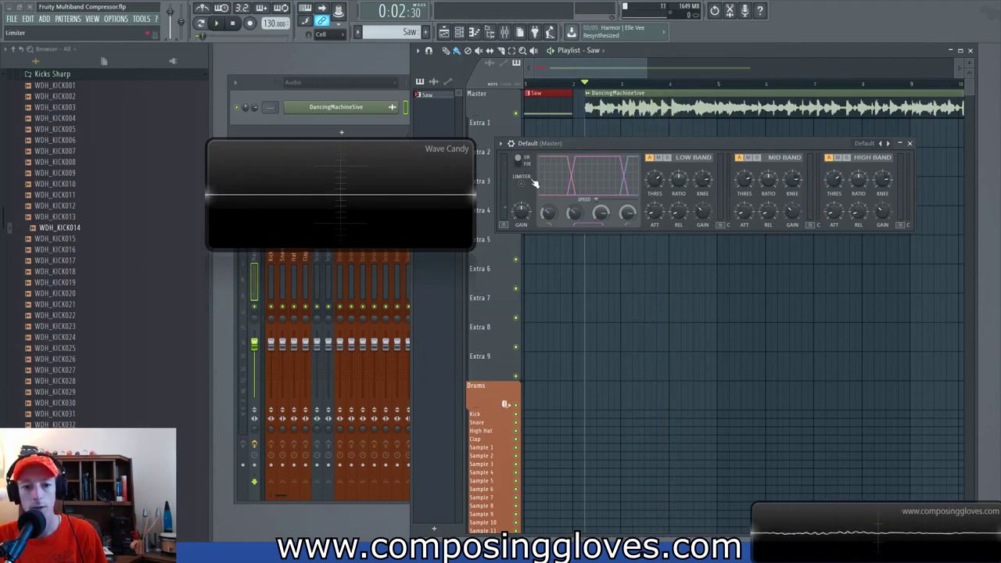
- Play the DancingMachineSive passage between bars 3 and 4 repeatedly, alternating between IIR and FIR to compare the filters
key(space)
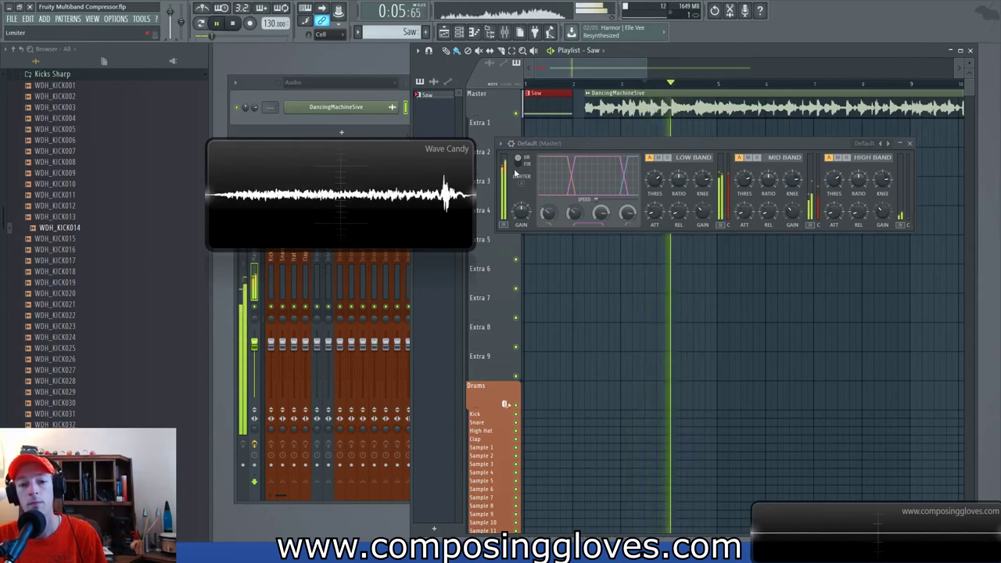
key(space)
key(space)
key(space)
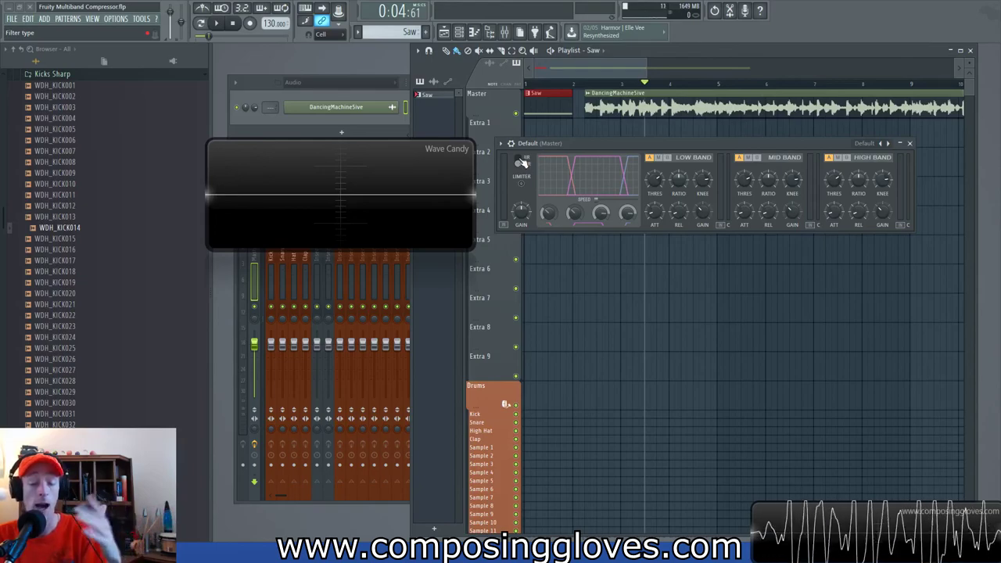
key(space)
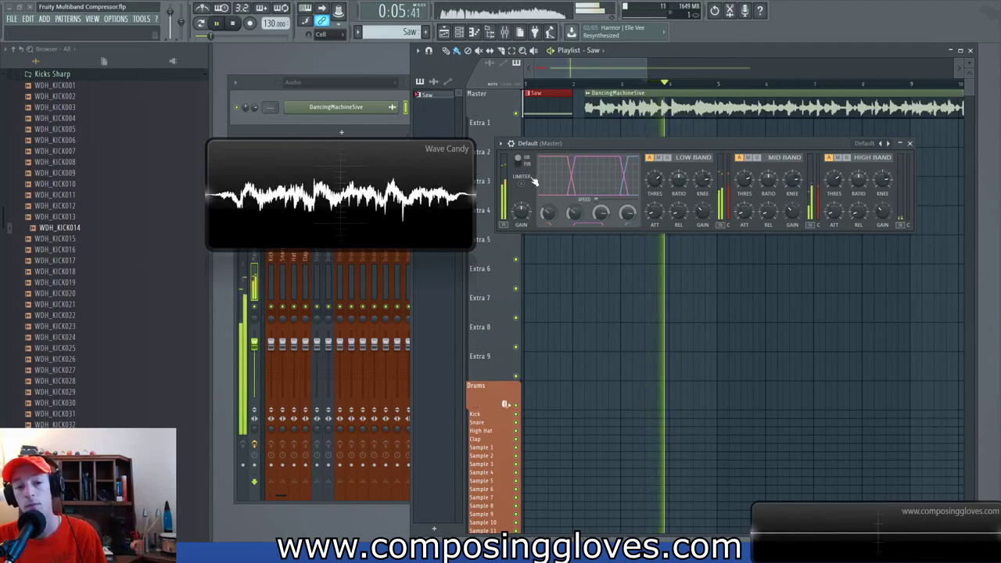
key(space)
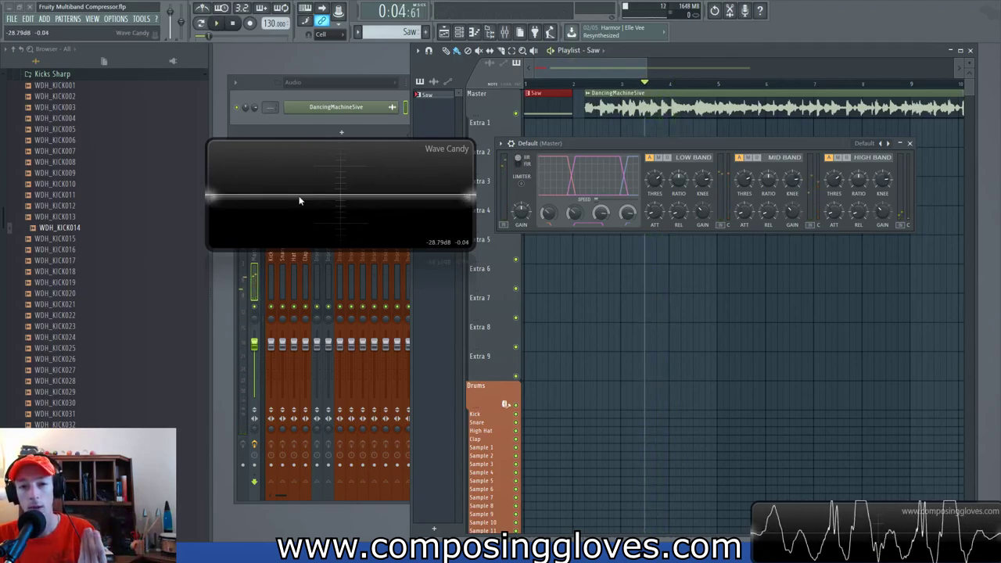
key(space)
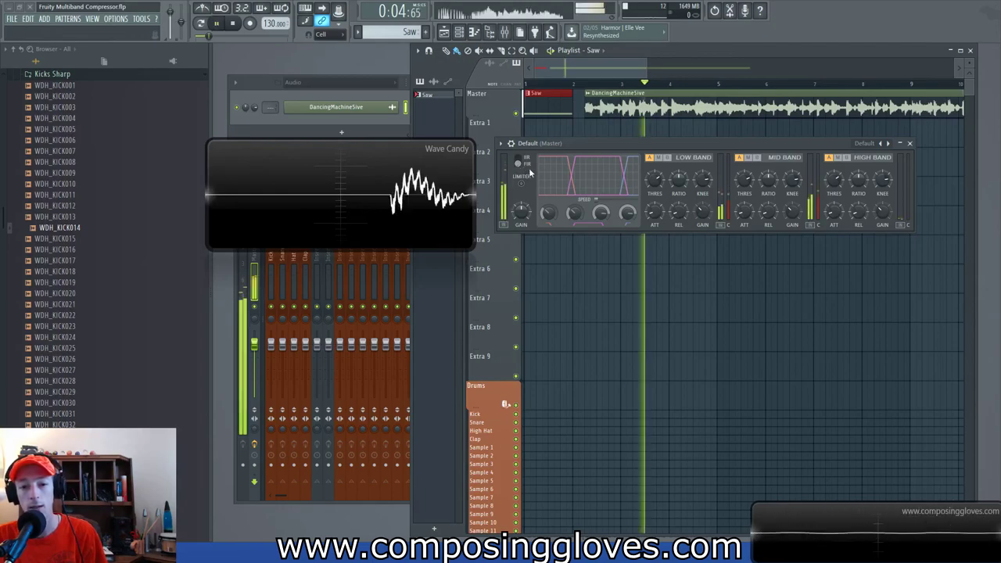
key(space)
key(space)
key(space)
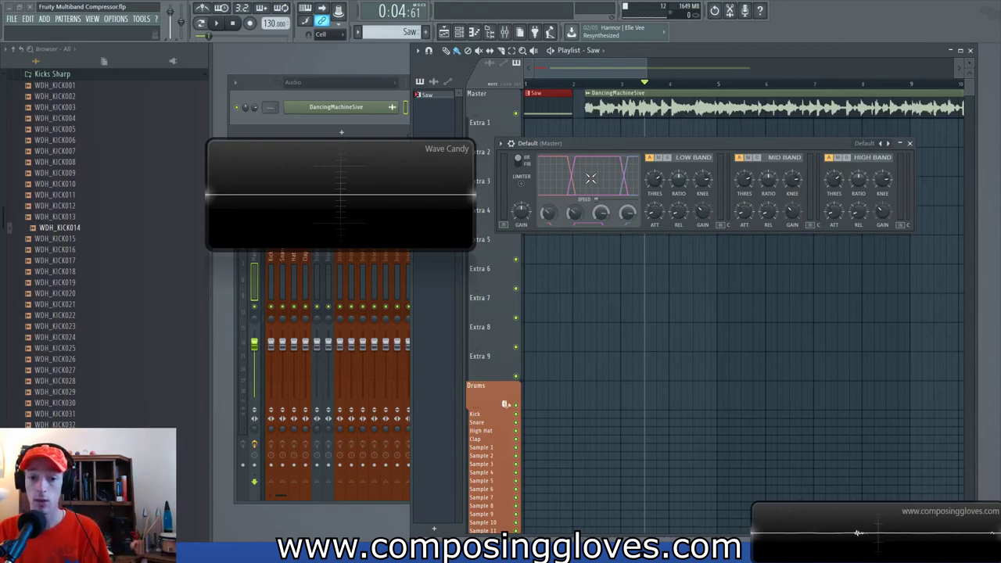
- Zoom the playlist in on the DancingMachineSive clip and set the playhead at the clip's start
click(534, 83)
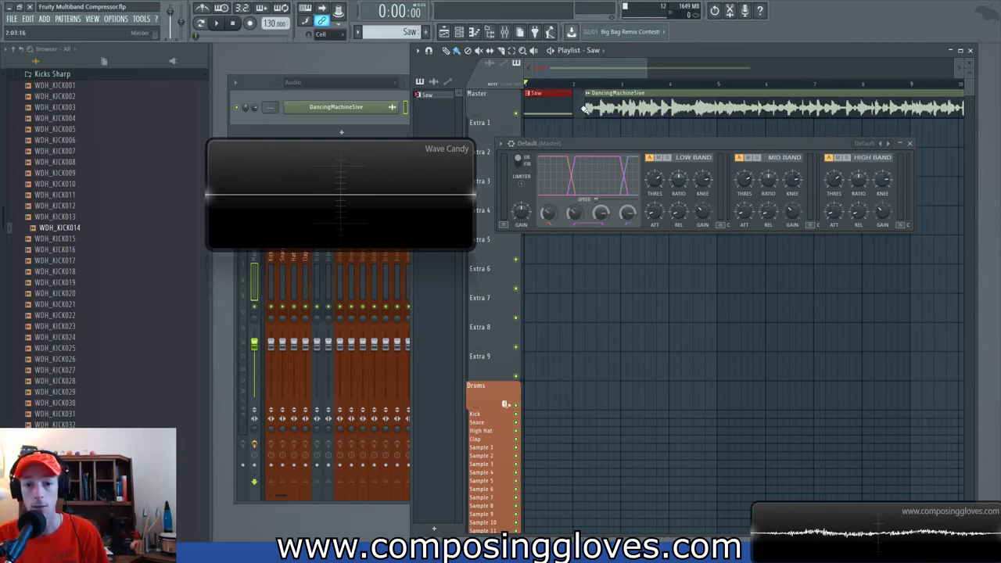
scroll(585, 77, up, 8)
drag(589, 69, 620, 75)
click(549, 84)
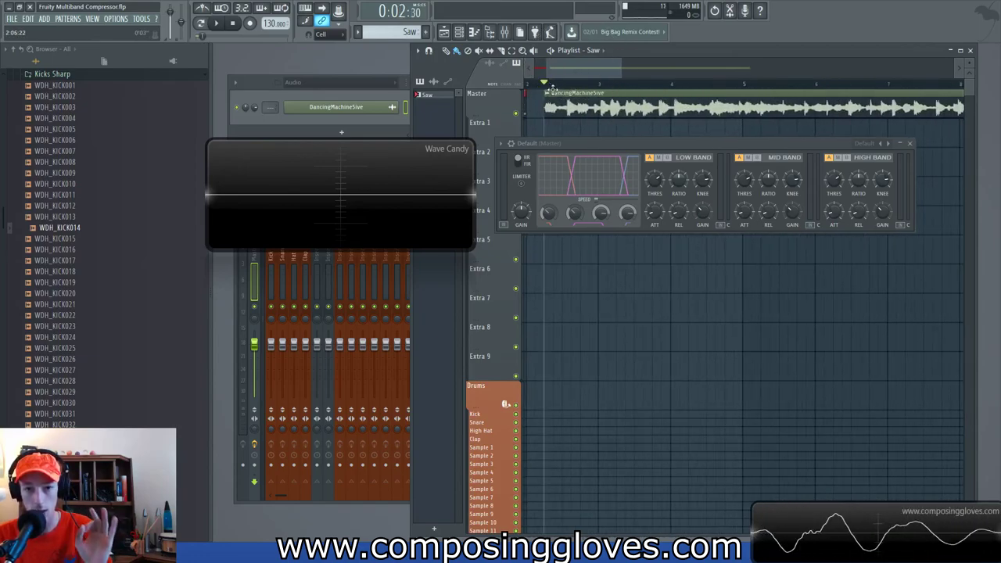
- Flip the filter type to FIR and back to IIR, and try the limiter switch after moving the compressor window slightly
click(529, 164)
click(530, 159)
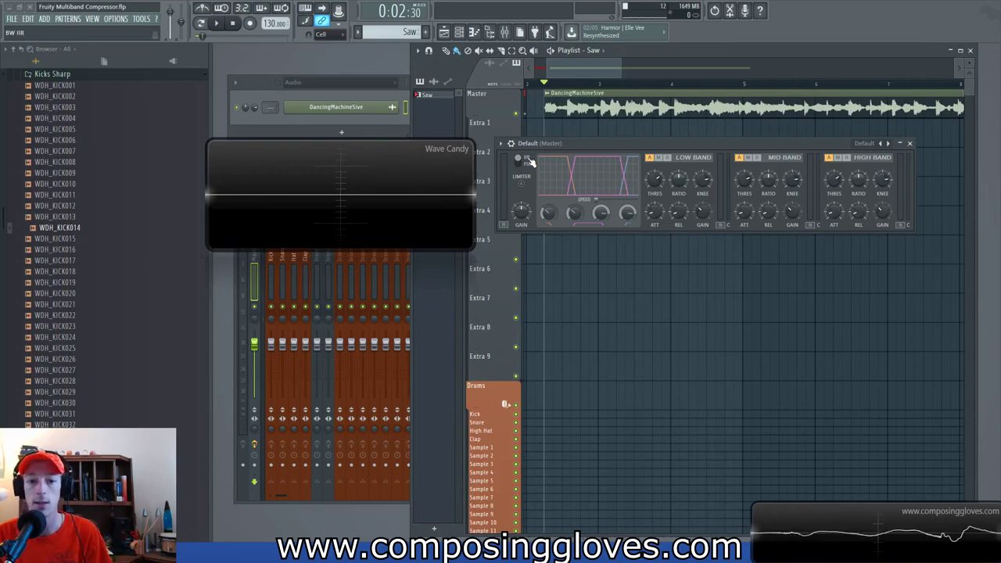
drag(608, 140, 599, 140)
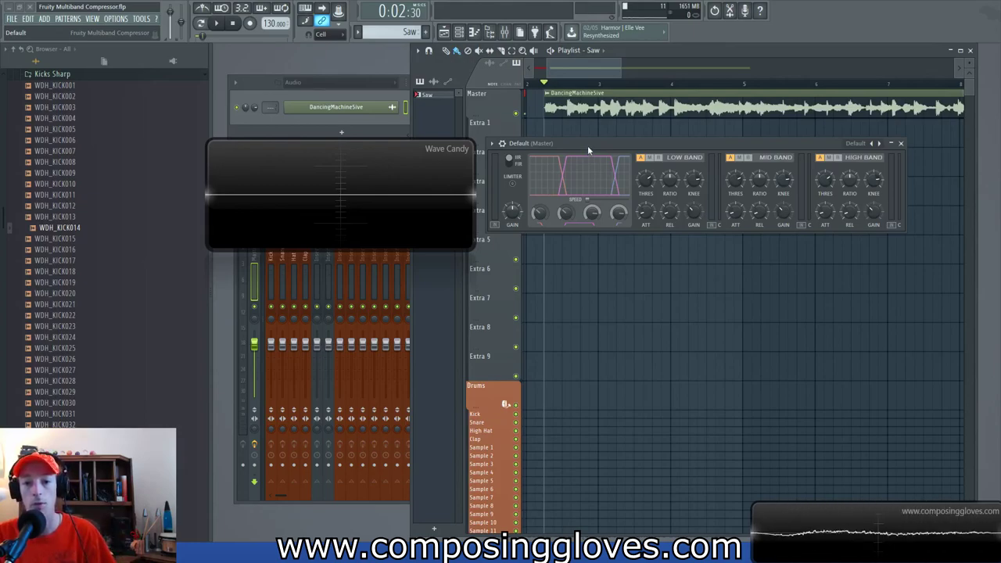
drag(587, 146, 598, 138)
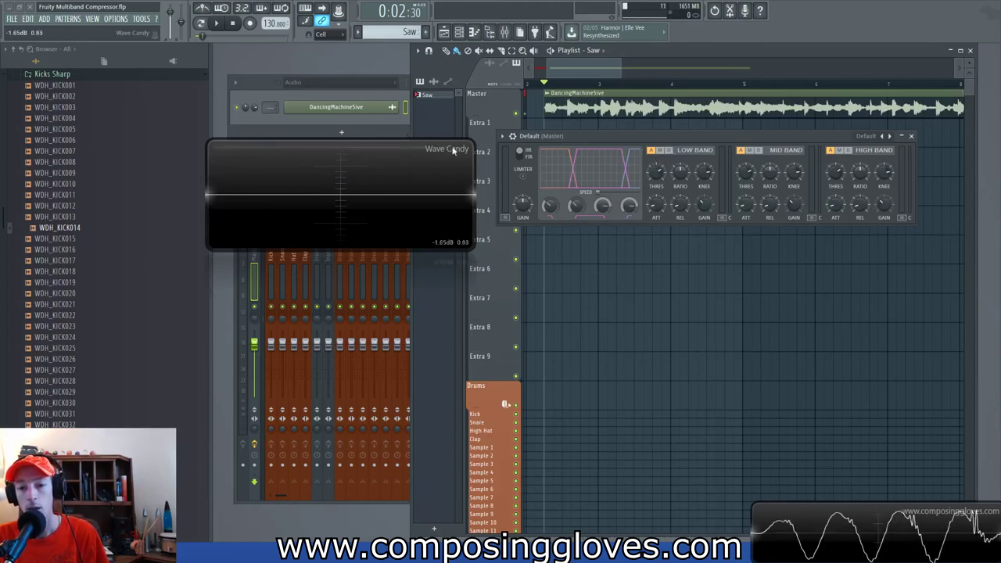
click(523, 177)
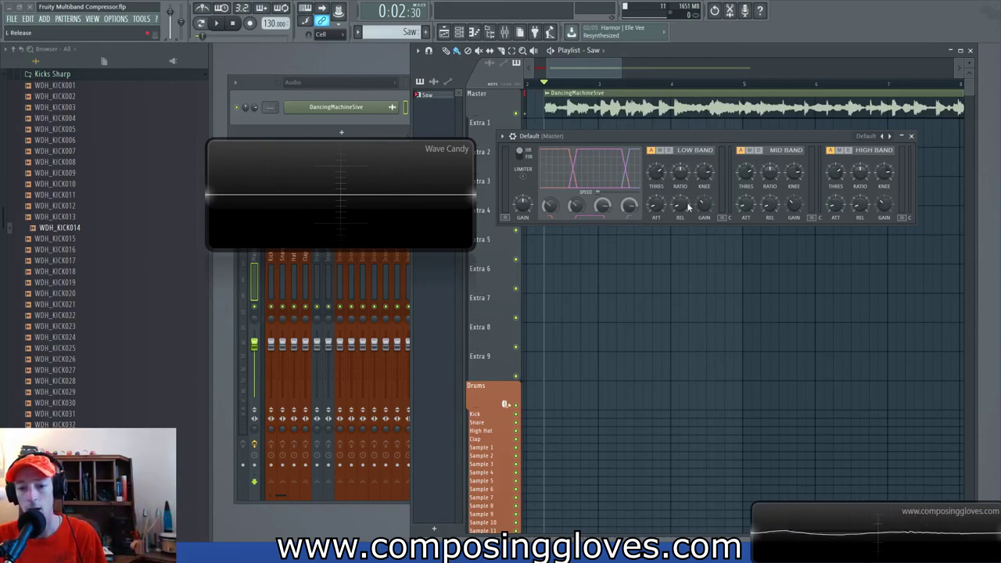
- Bring up the mixer, move the compressor window higher, and open the master track's first Fruity Limiter below it
drag(657, 205, 657, 216)
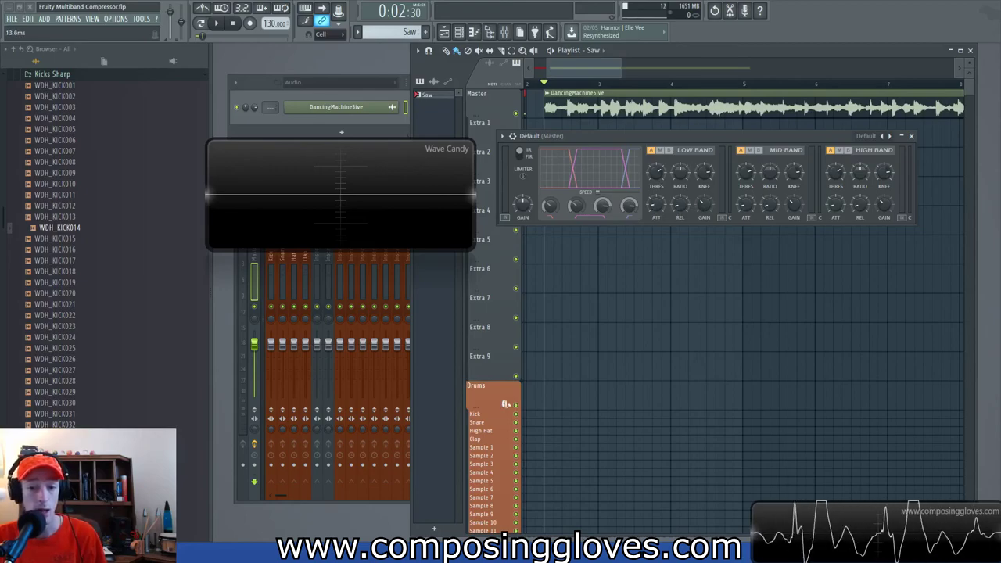
click(275, 98)
click(505, 33)
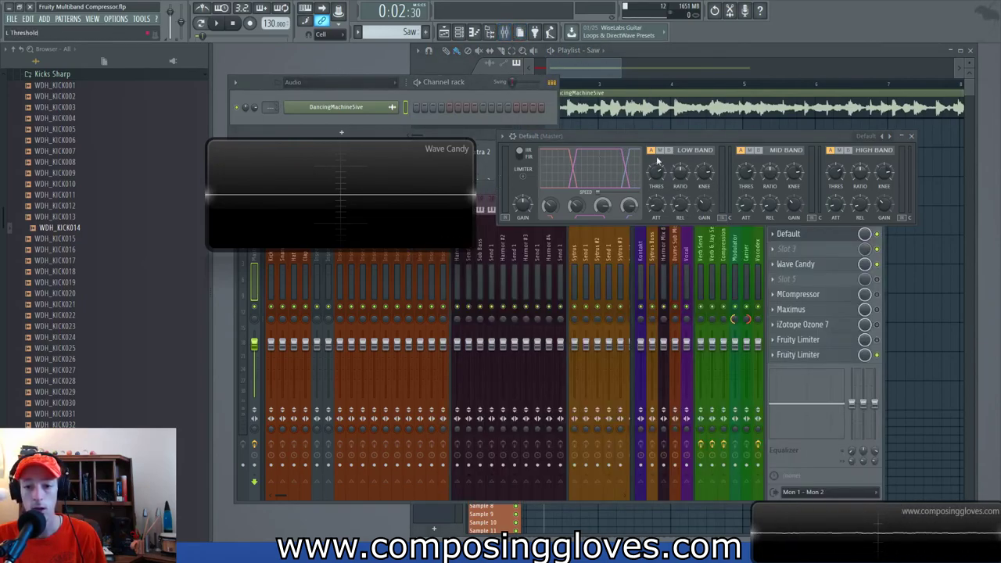
drag(669, 133, 658, 70)
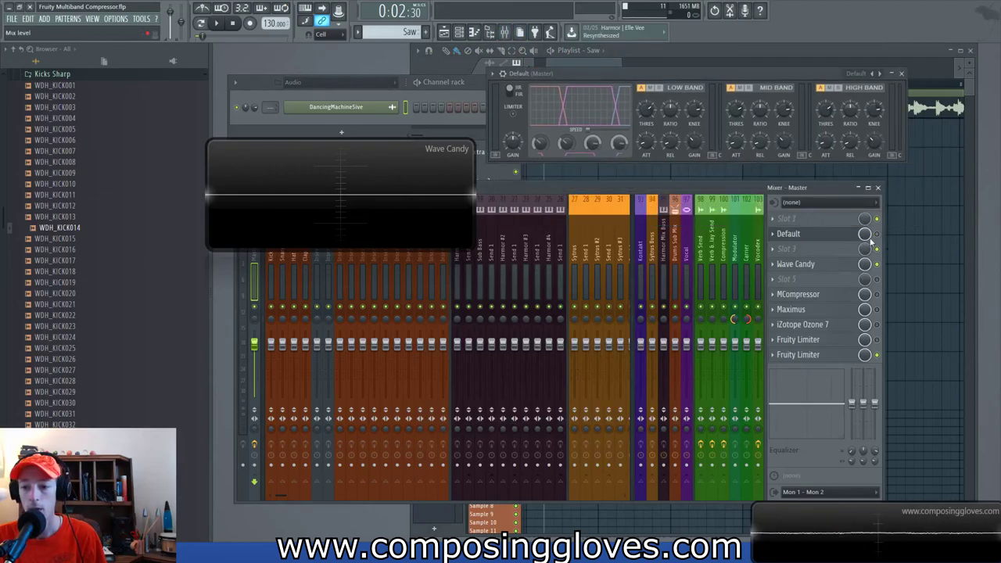
click(838, 342)
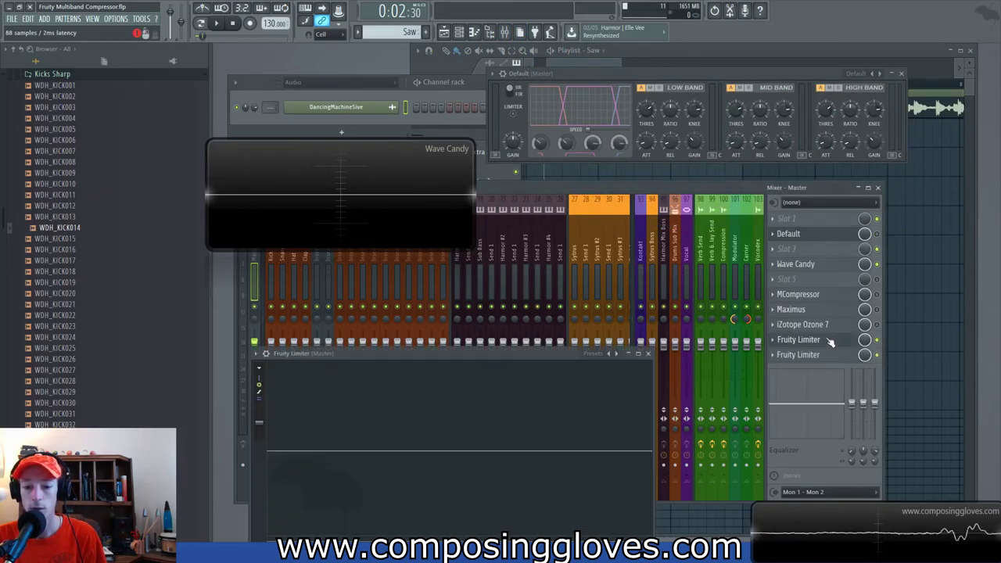
drag(515, 359, 736, 190)
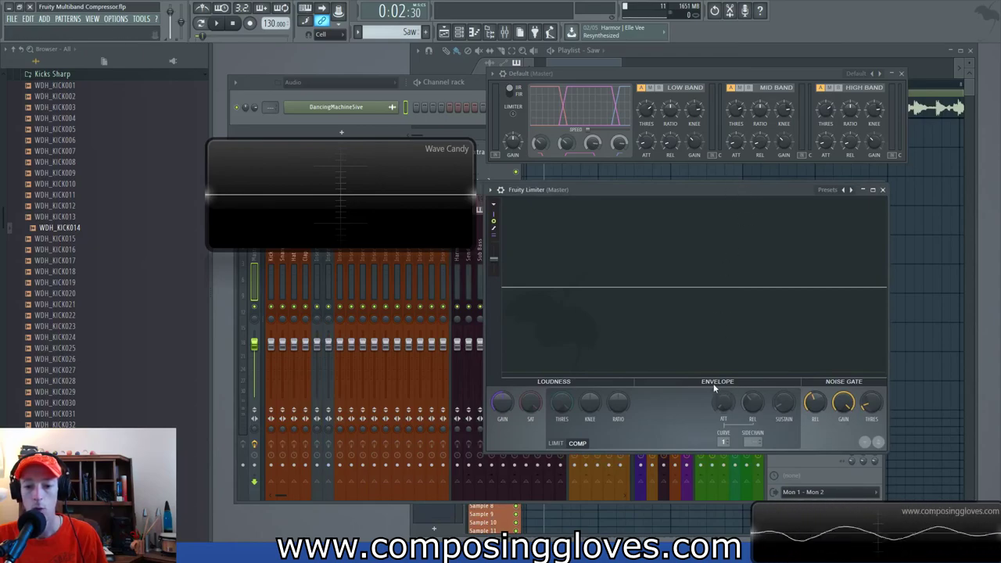
- Lower the COMP threshold in Fruity Limiter and play the clip before and after the change
key(space)
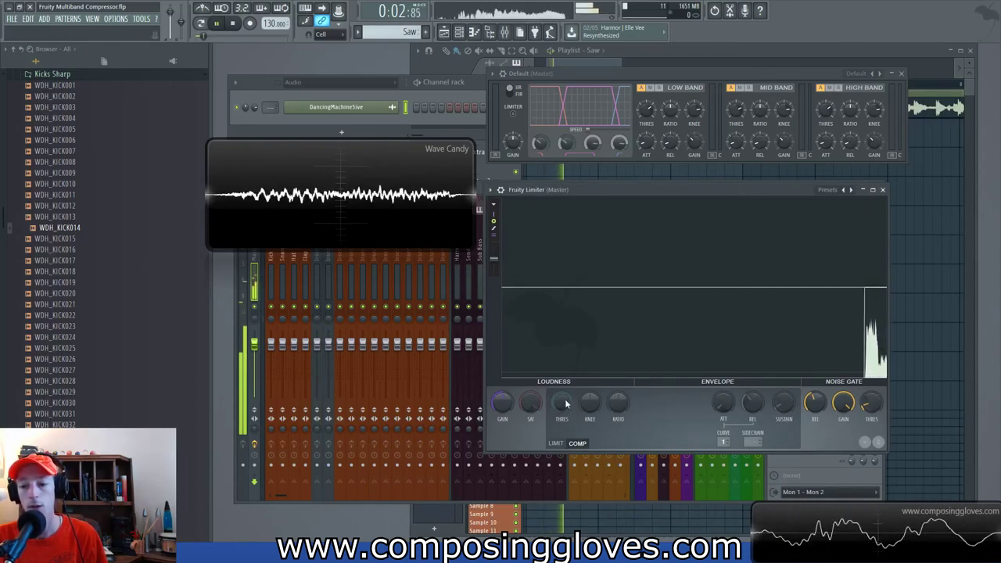
key(space)
drag(565, 402, 564, 436)
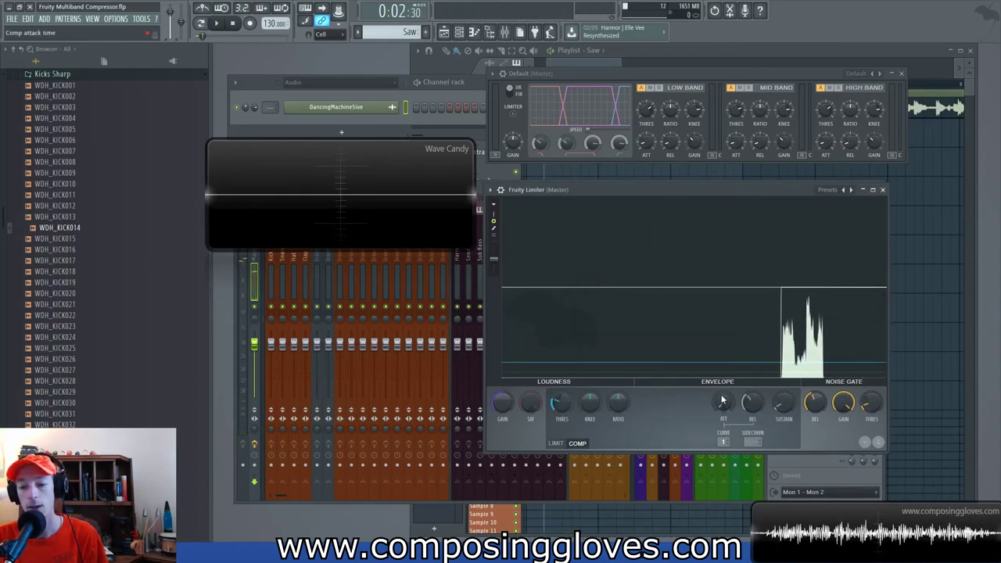
drag(565, 410, 566, 397)
key(space)
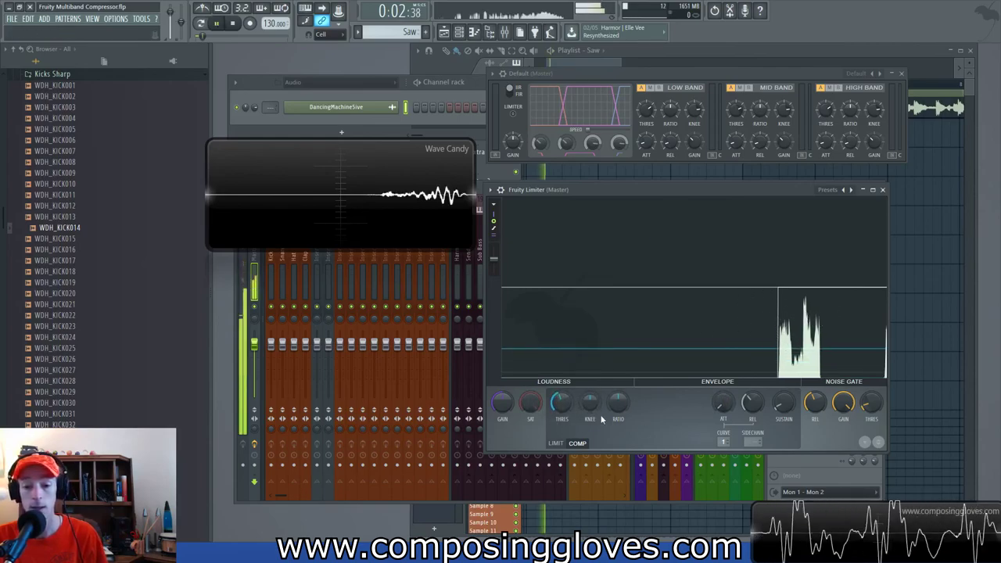
key(space)
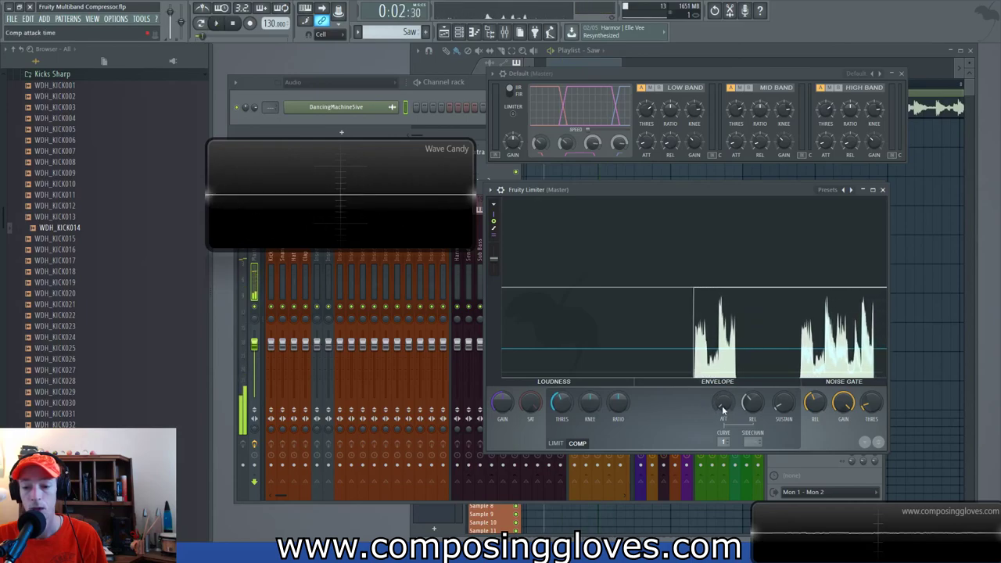
- Raise Fruity Limiter's COMP ratio and play the clip to watch the gain reduction
drag(618, 402, 618, 379)
key(space)
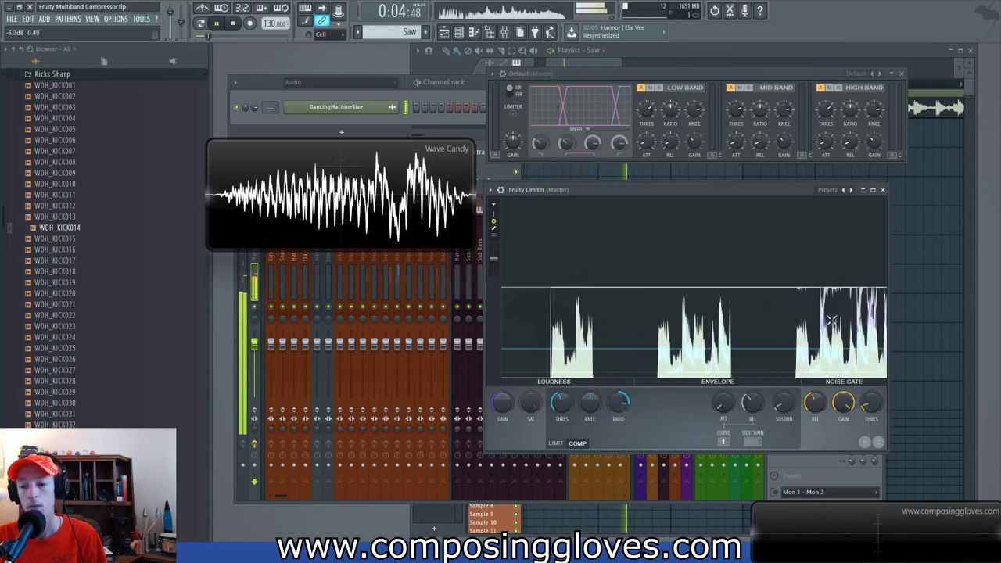
key(space)
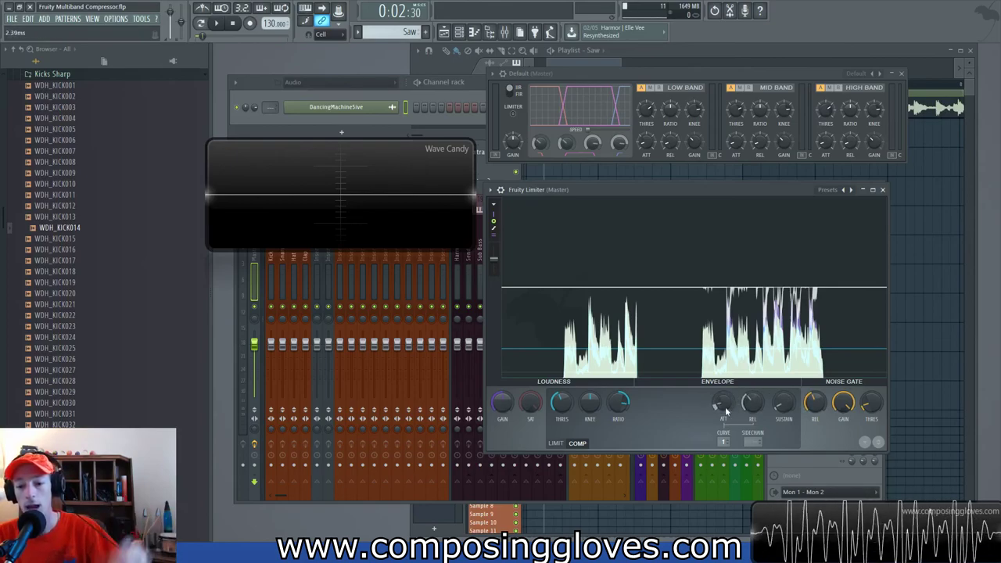
- Try different envelope times in Fruity Limiter, including a 36.60 ms release and a 3.97 ms attack
drag(752, 403, 753, 397)
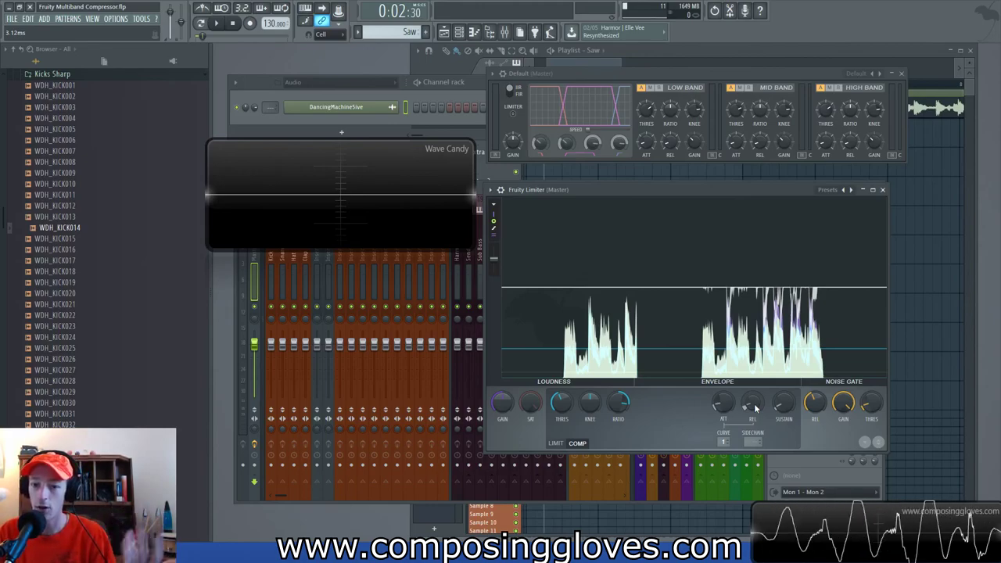
drag(754, 405, 755, 372)
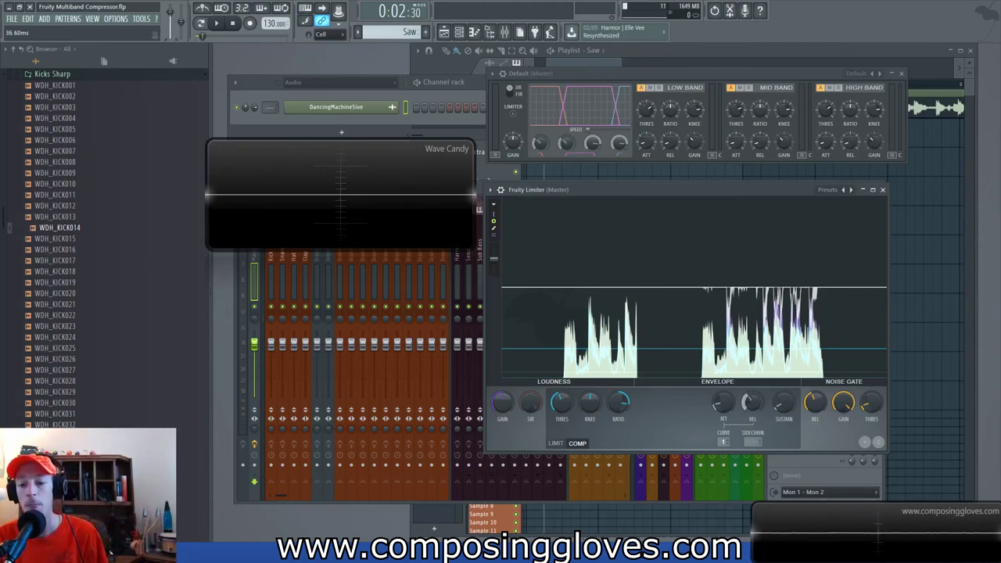
drag(718, 405, 718, 399)
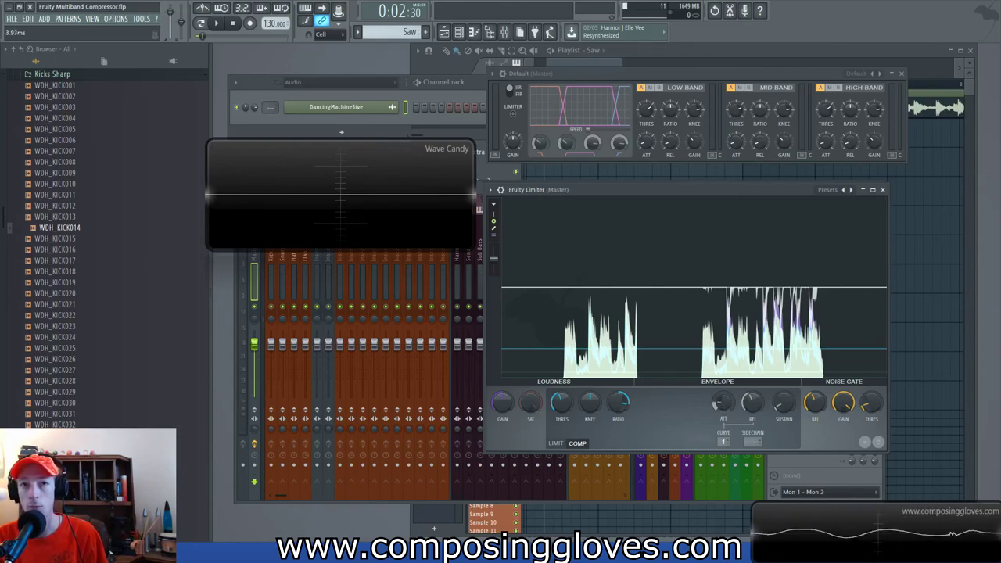
drag(752, 402, 752, 389)
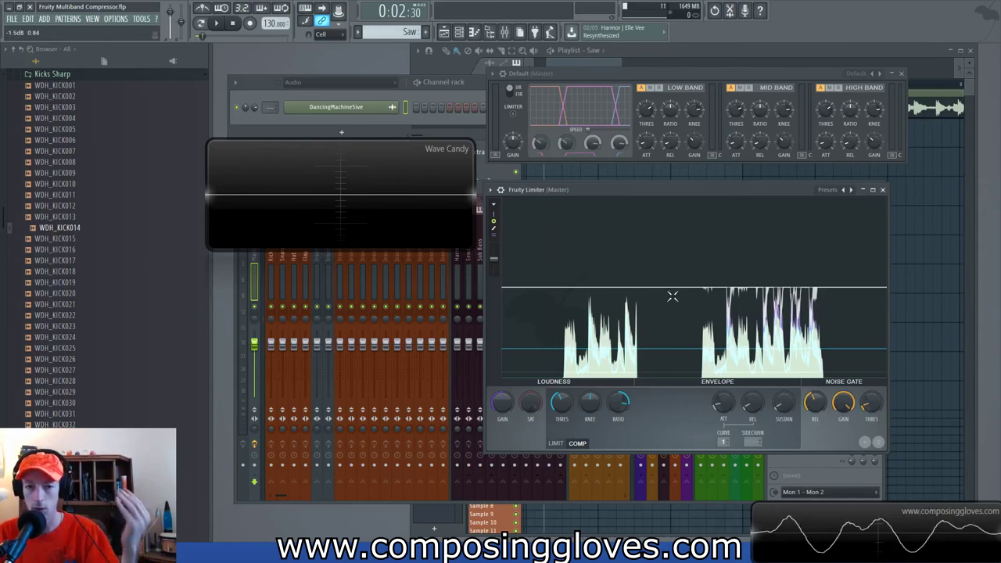
- Lower Fruity Limiter's COMP threshold further, raise its release and sustain, and play the clip between adjustments
drag(562, 404, 562, 432)
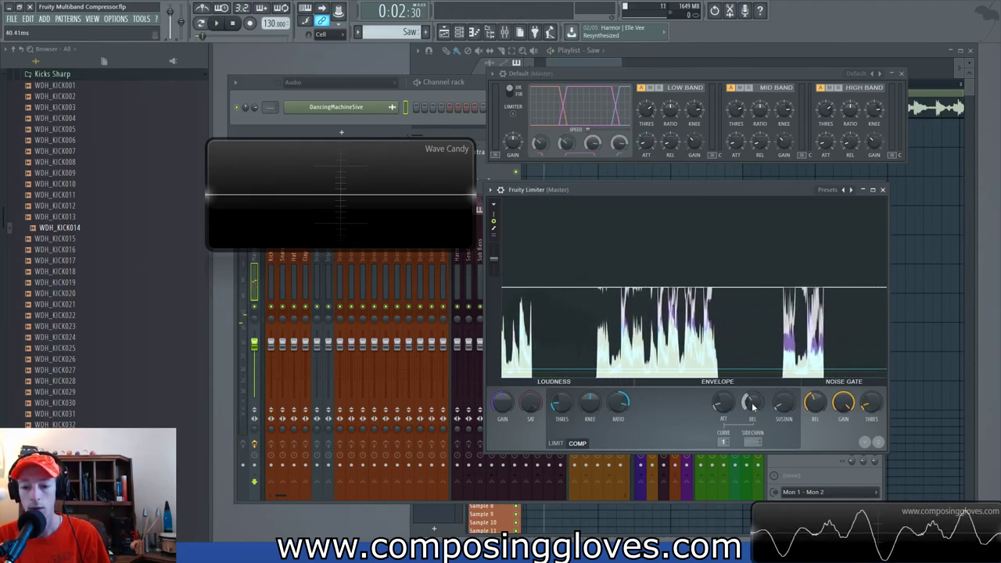
key(space)
key(space)
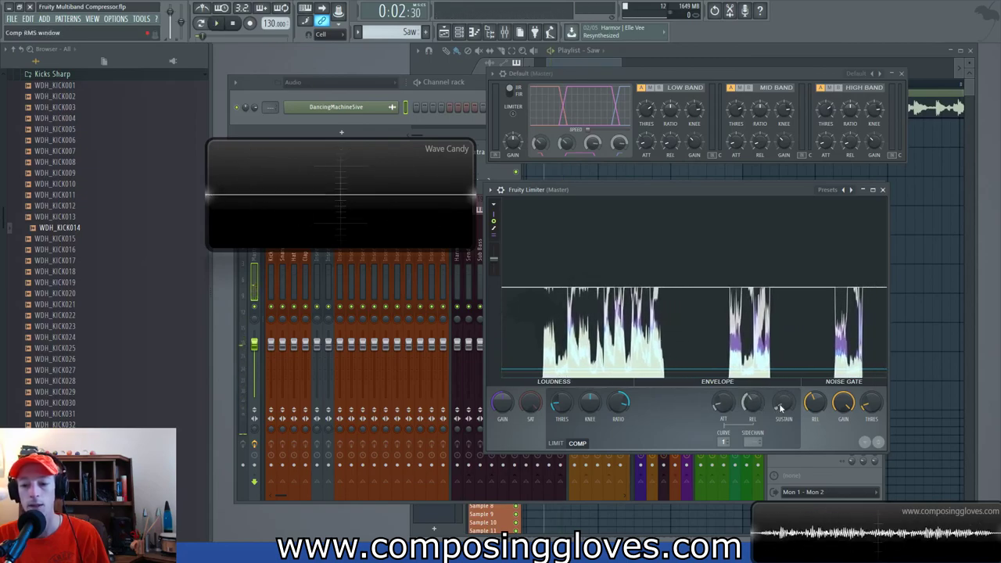
key(space)
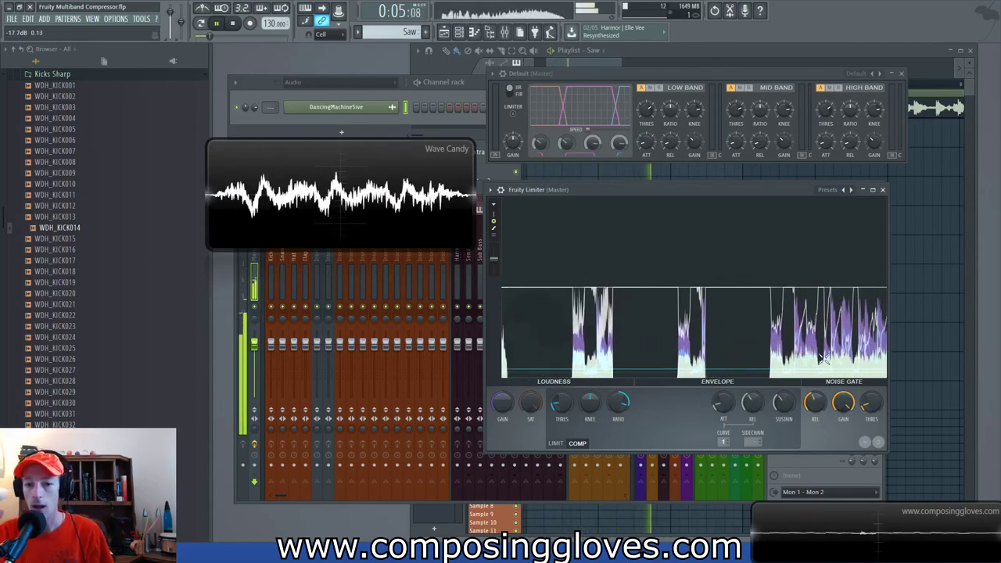
key(space)
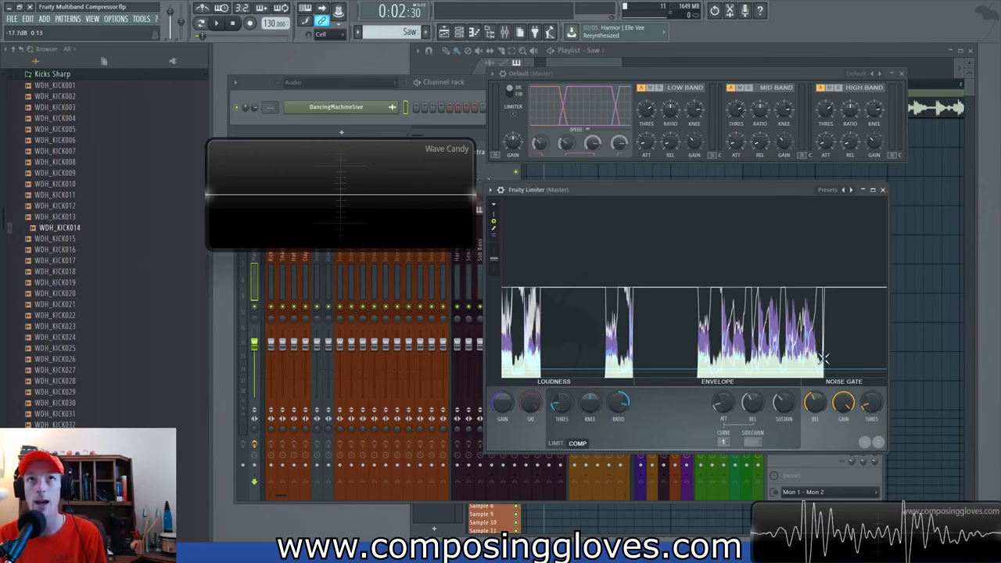
- Move the Fruity Limiter window up under the compressor and reset its COMP ratio and threshold to their defaults
drag(690, 192, 700, 186)
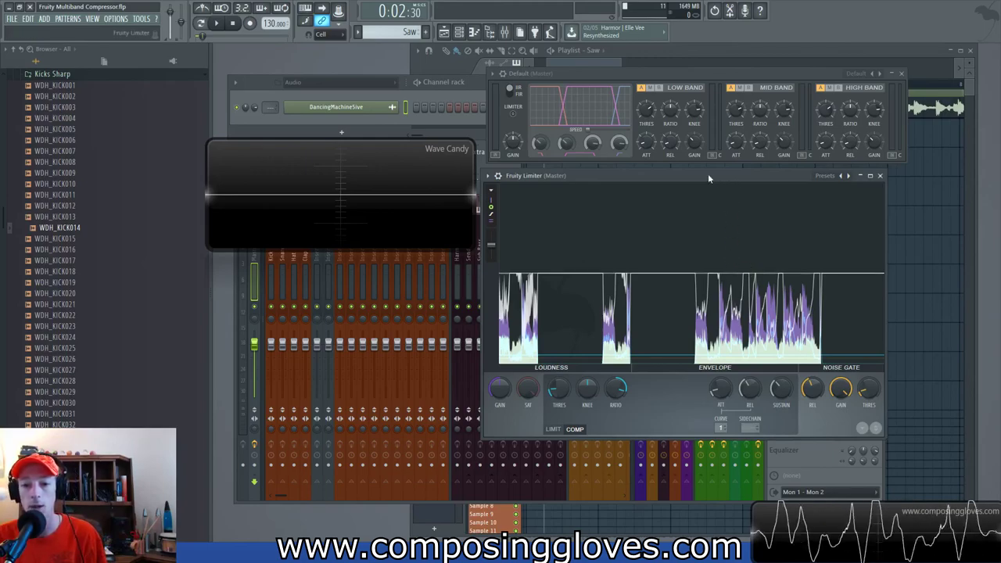
drag(708, 173, 714, 161)
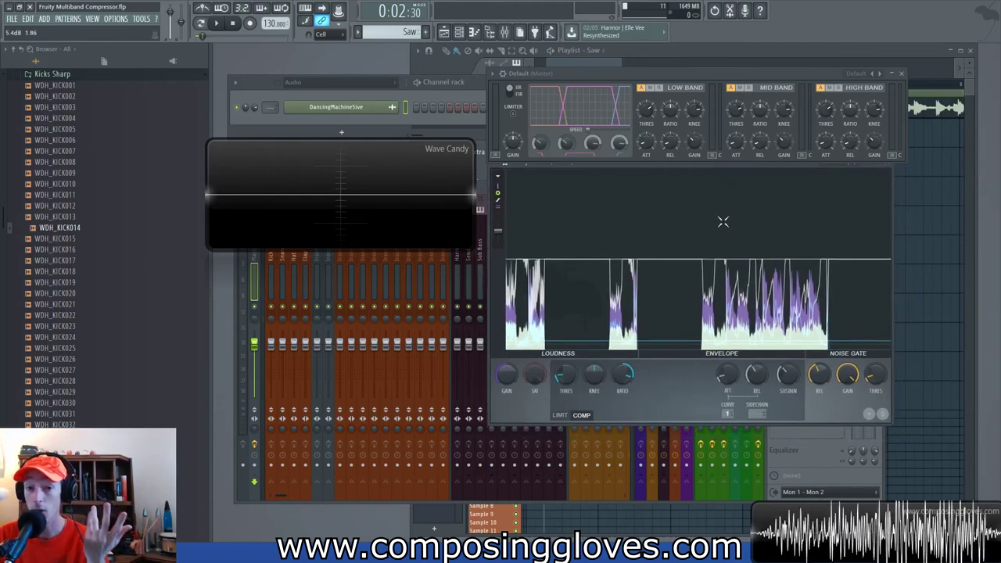
alt+click(622, 373)
drag(564, 376, 564, 330)
alt+click(565, 376)
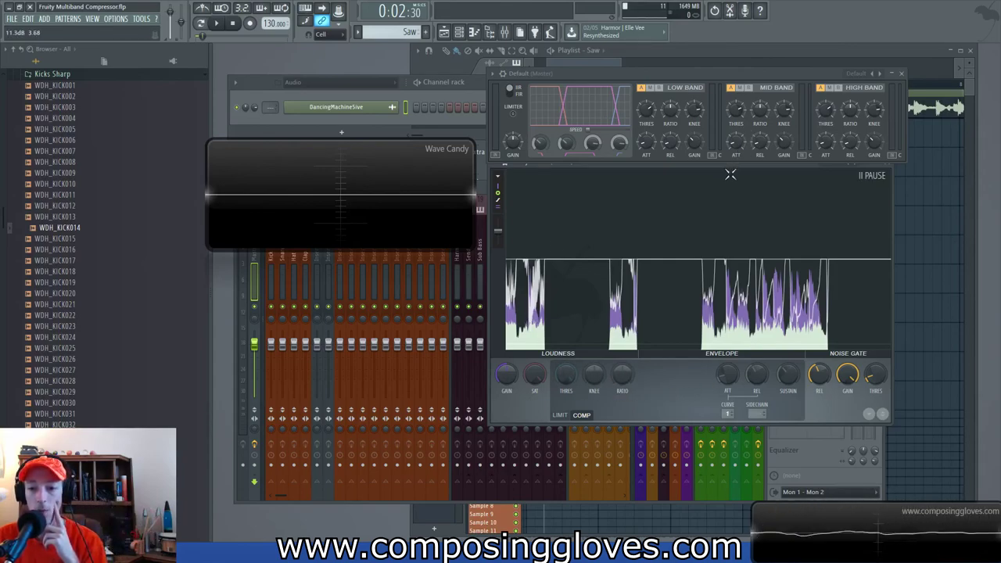
- Shift the plugin windows up, lower Fruity Limiter's threshold, raise its ratio, set the knee to 52%, and play the clip
drag(746, 163, 719, 149)
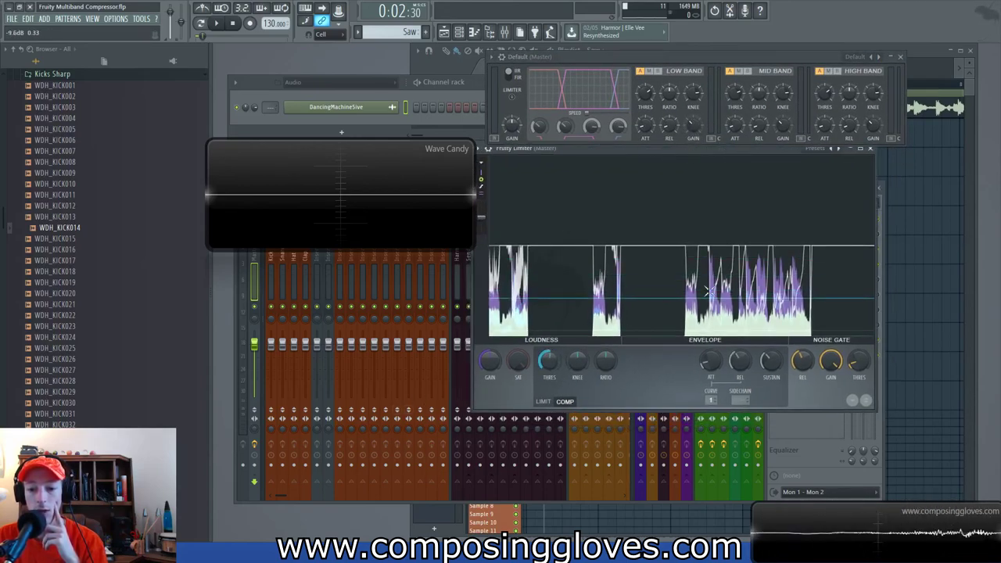
drag(554, 363, 607, 333)
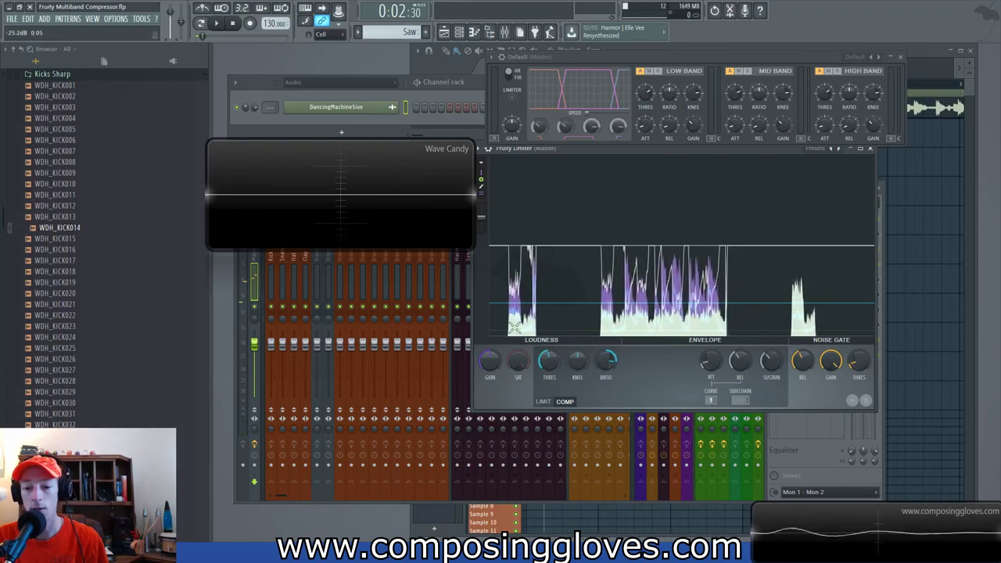
drag(577, 362, 578, 342)
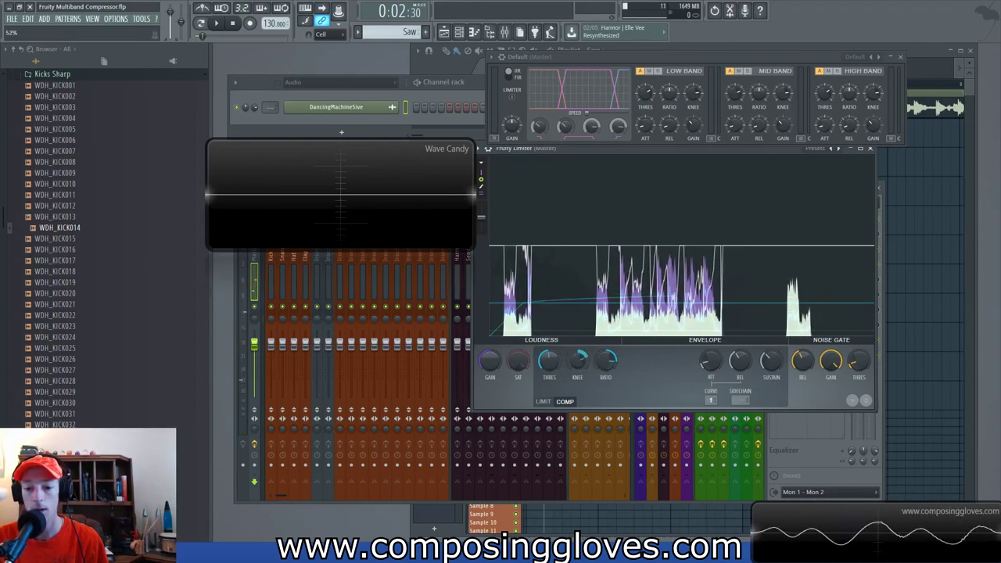
key(space)
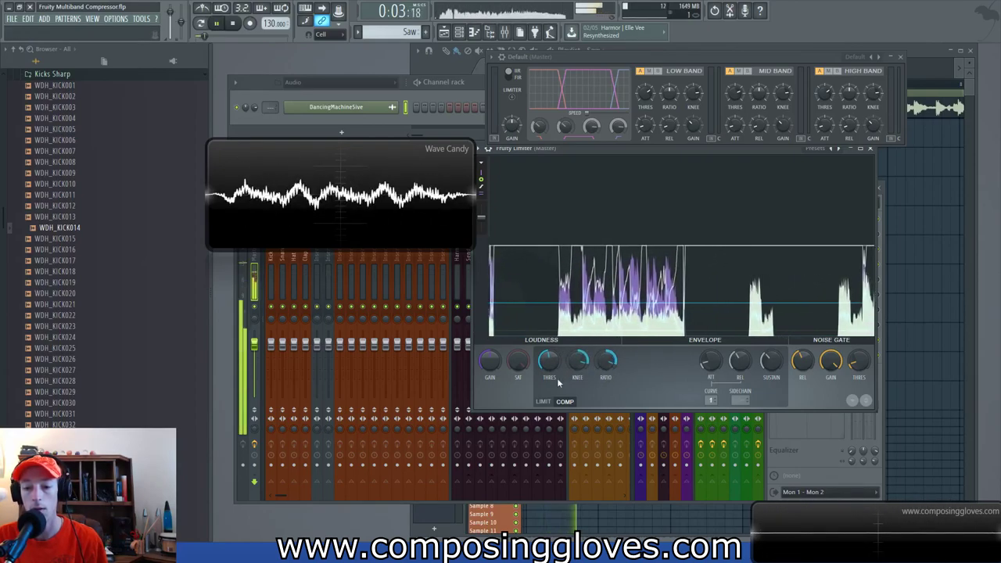
key(space)
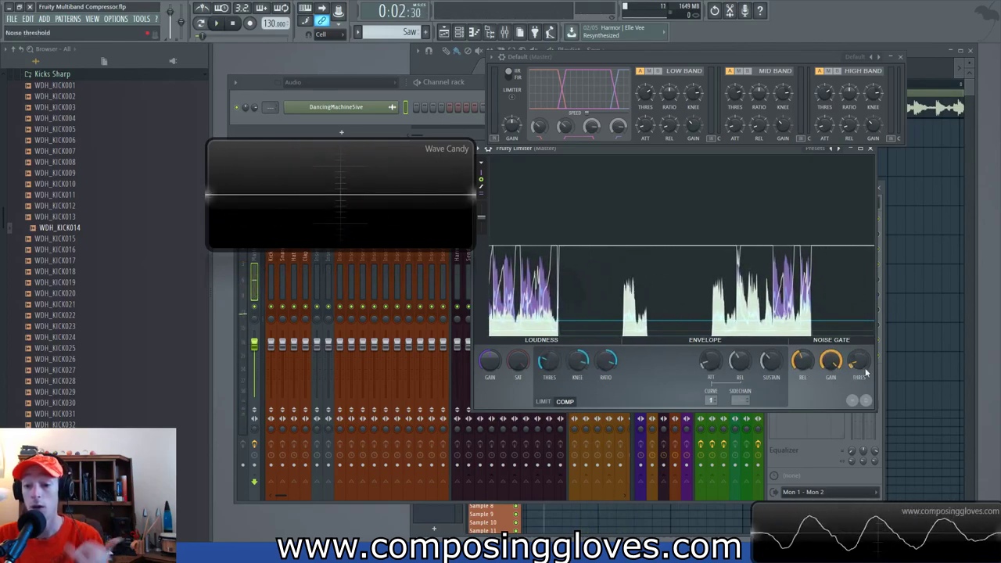
- Play the clip with Fruity Limiter's gain raised, and again after resetting gain, threshold, knee and ratio
drag(489, 359, 490, 332)
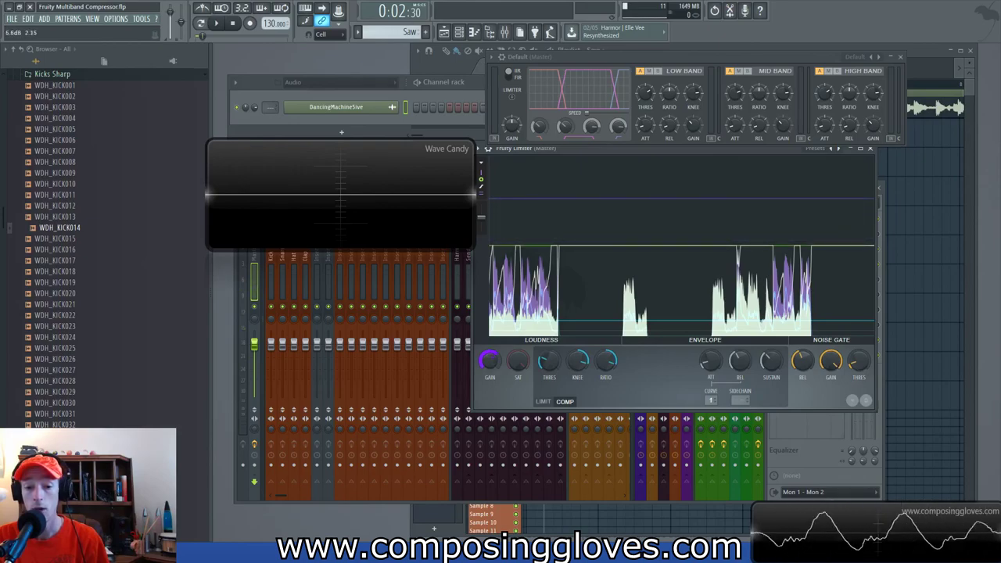
key(space)
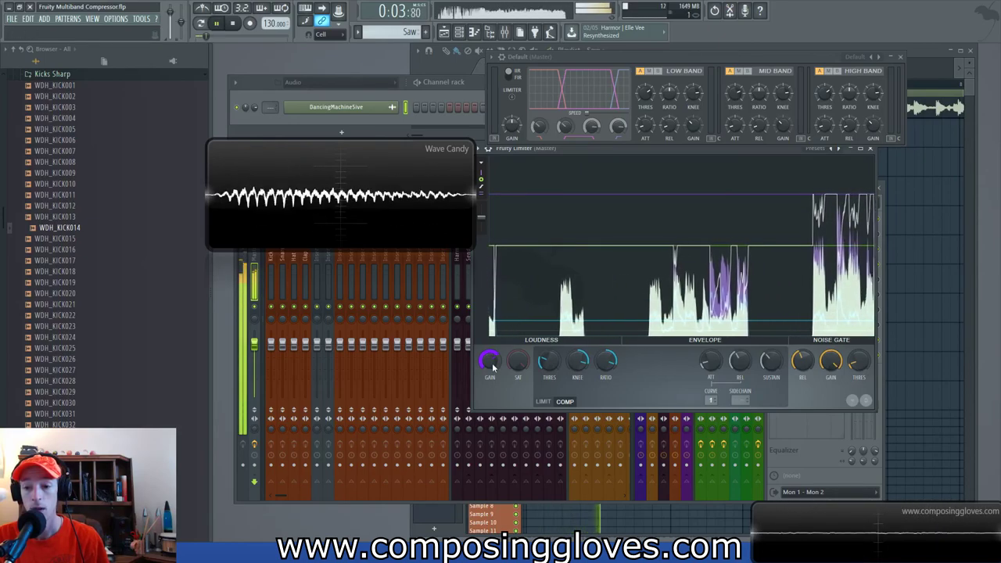
key(space)
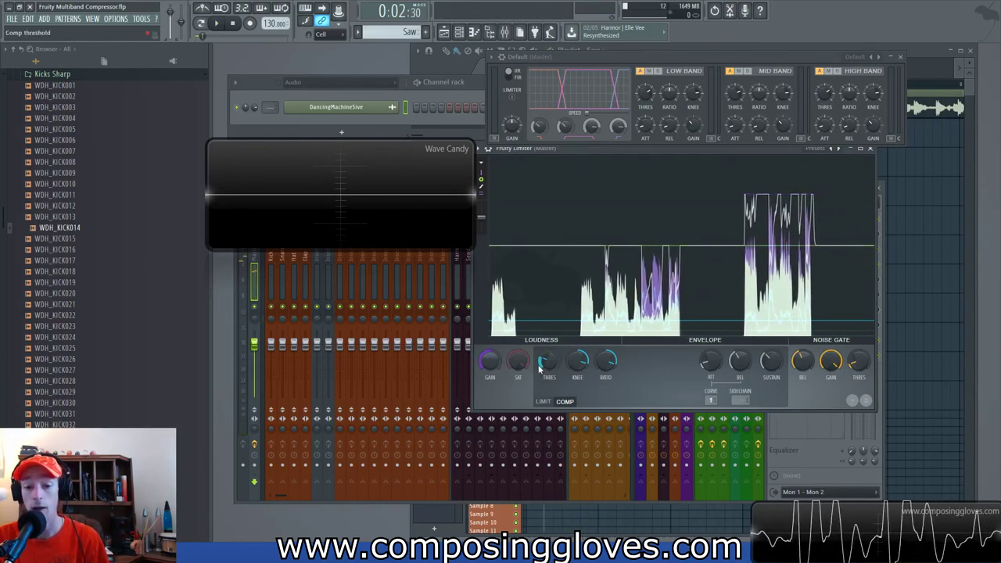
key(space)
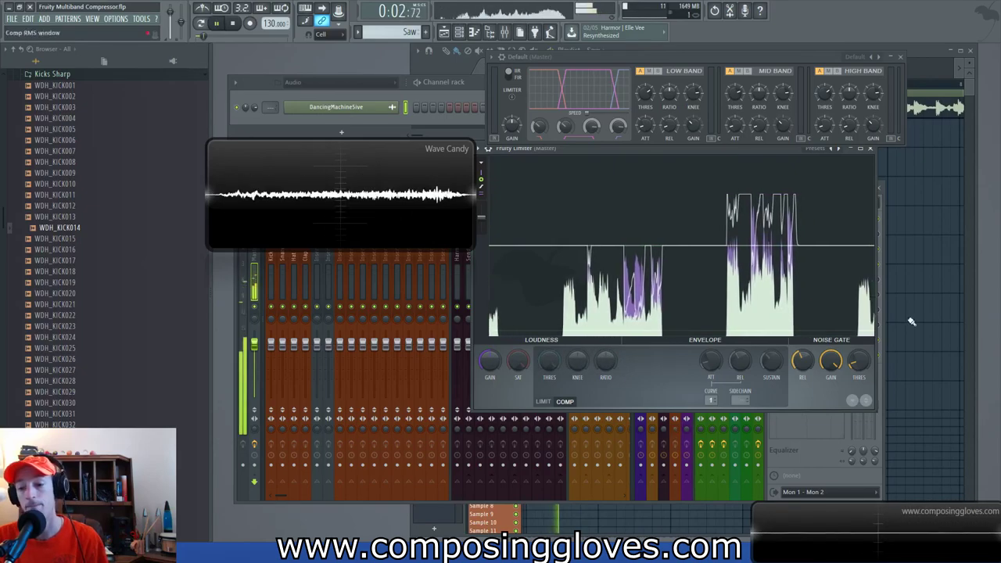
key(space)
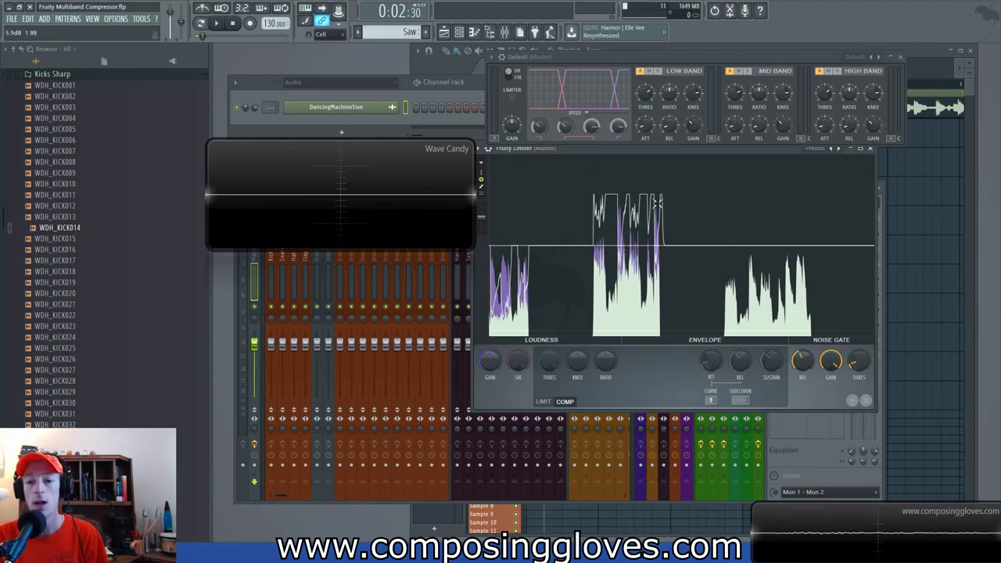
- Move the Fruity Limiter window down, try the multiband compressor's mid band ratio, and close Fruity Limiter
drag(691, 148, 703, 162)
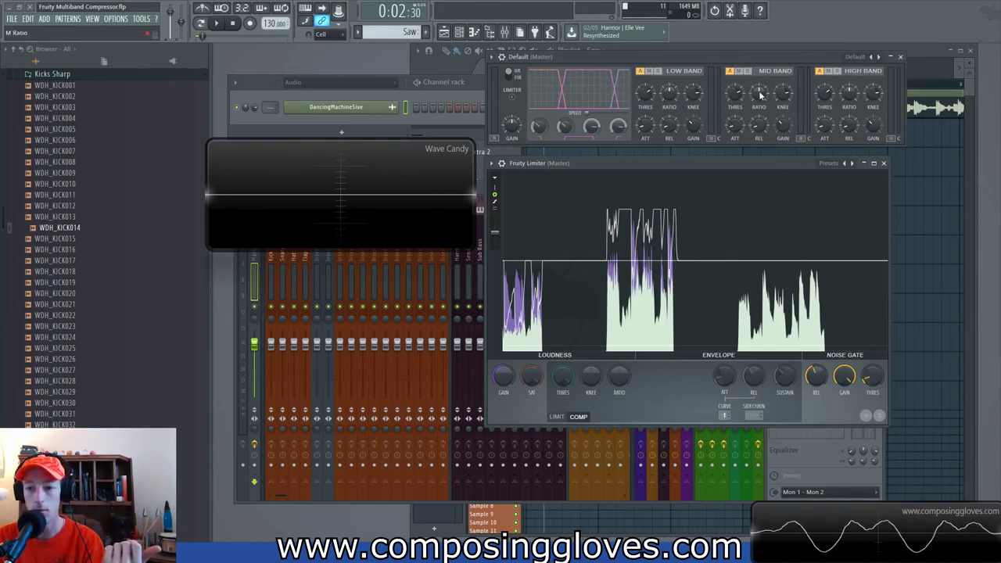
drag(759, 93, 758, 56)
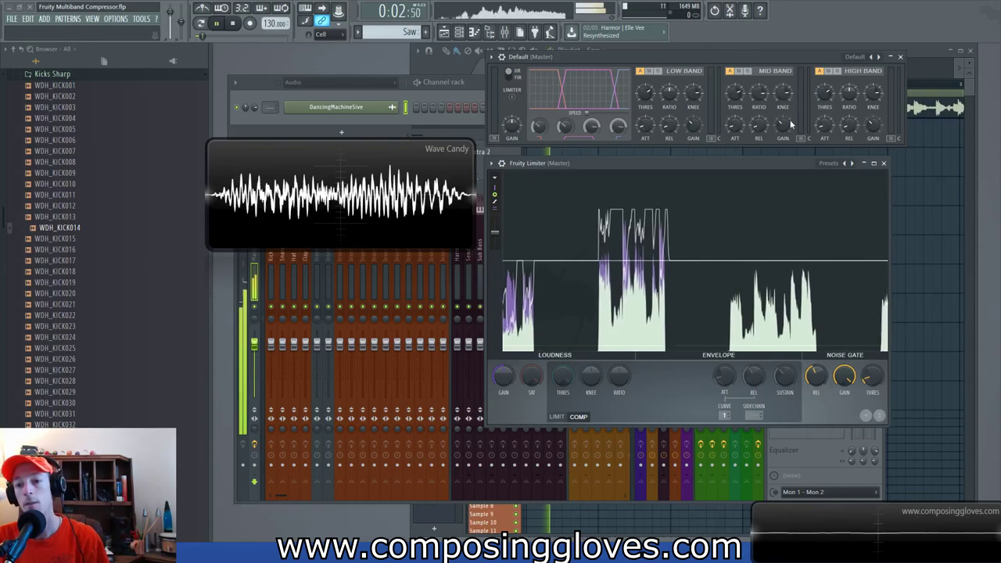
click(885, 163)
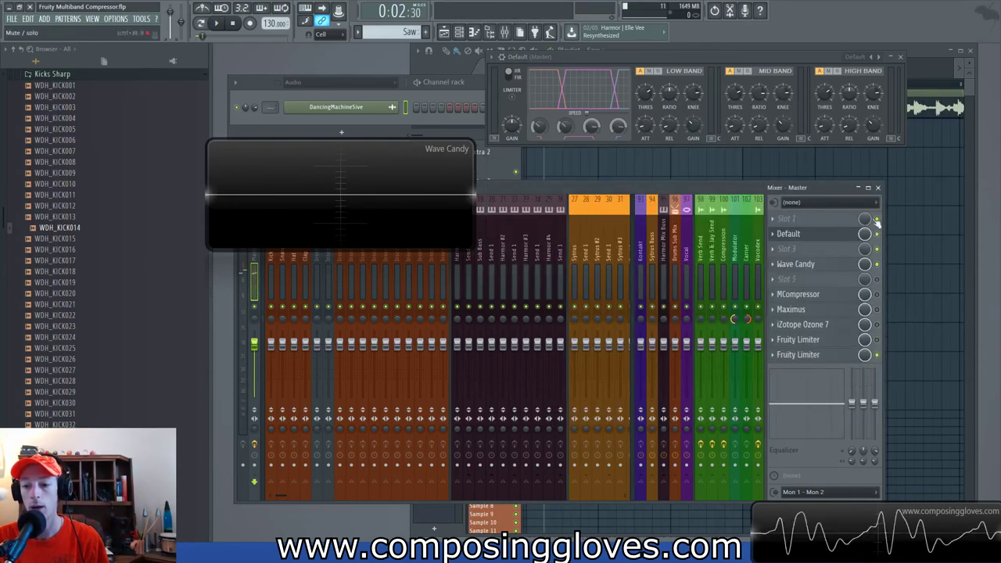
- Move the multiband compressor window down, bring the playlist forward, and play the clip briefly
drag(683, 56, 678, 106)
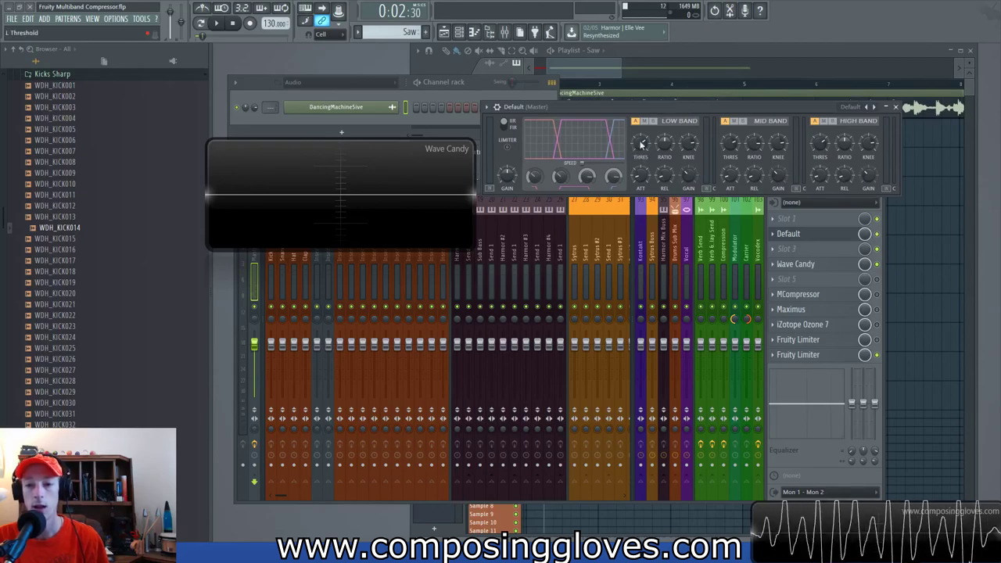
click(586, 68)
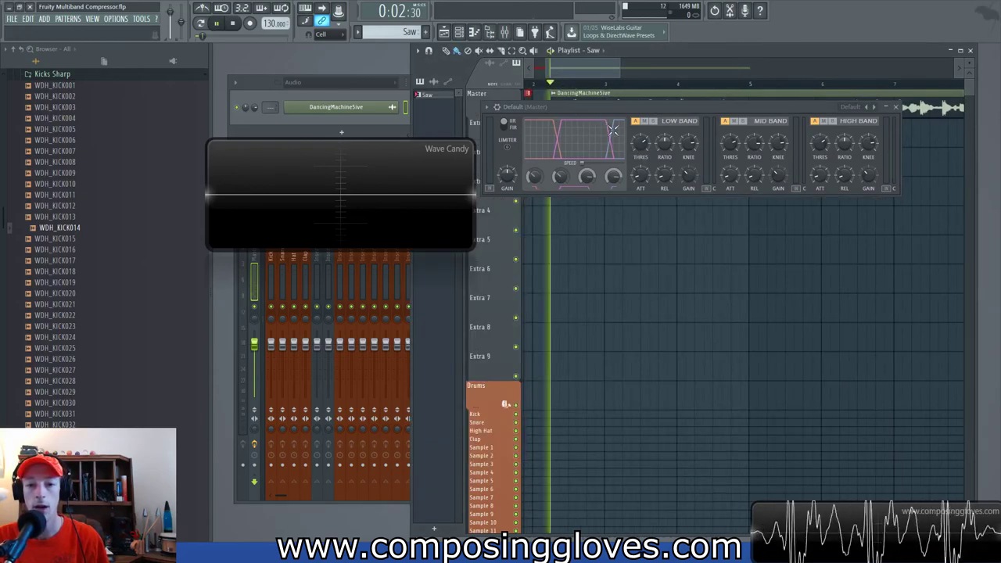
key(space)
key(space)
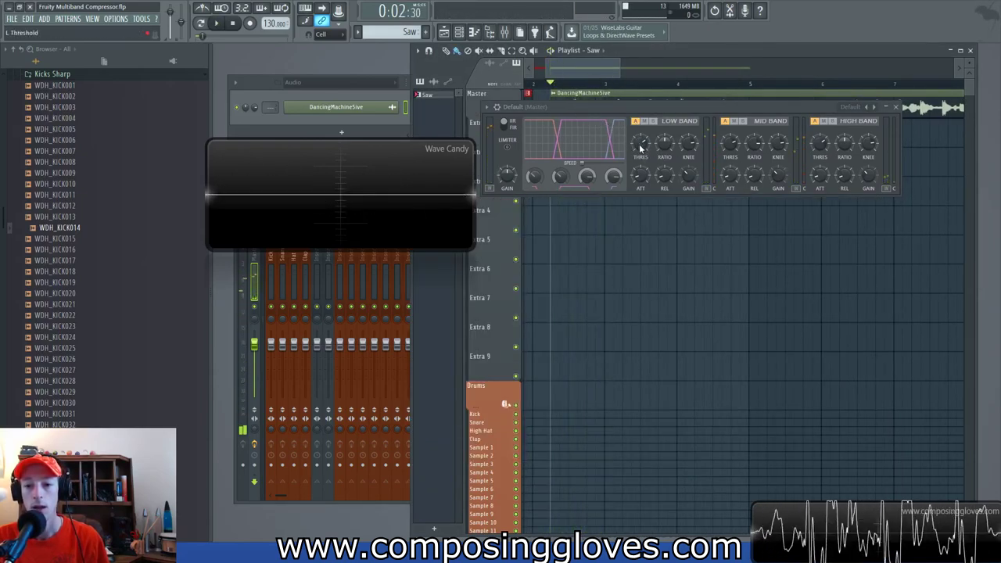
- Adjust the ratio of the low, mid and high bands in the multiband compressor
drag(665, 146, 665, 143)
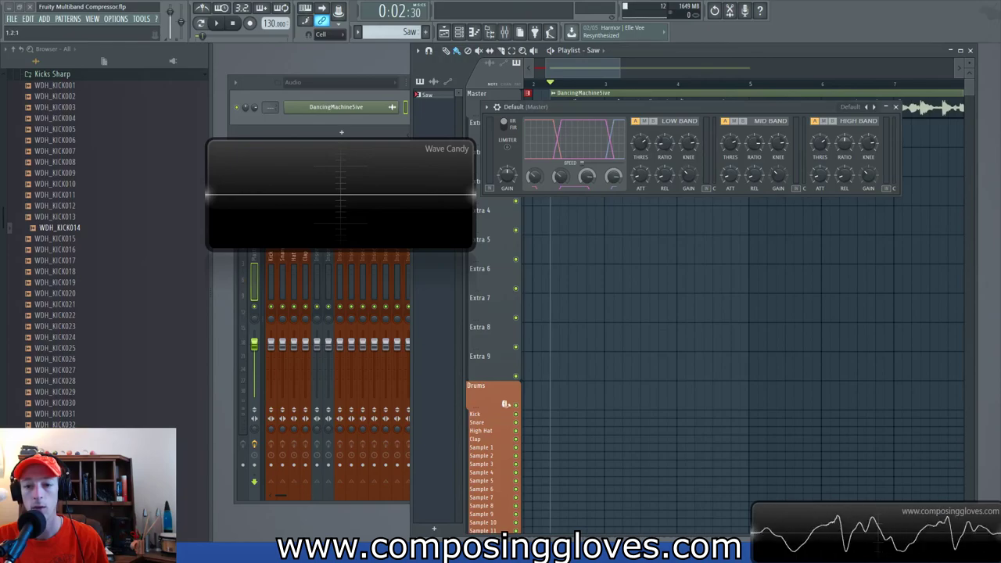
drag(755, 146, 756, 149)
drag(843, 143, 844, 138)
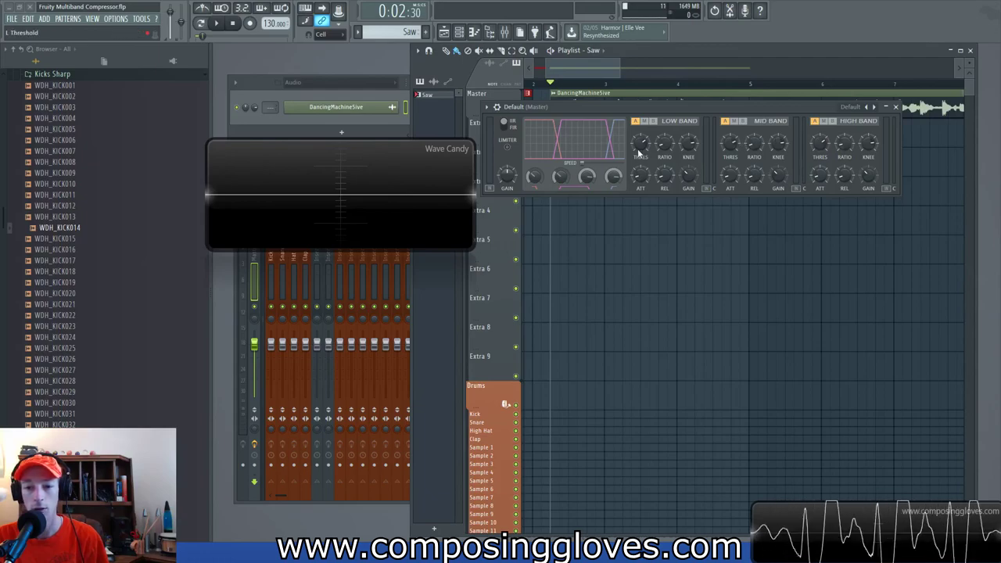
- Play the clip twice while examining the low band's level and compression meters
key(space)
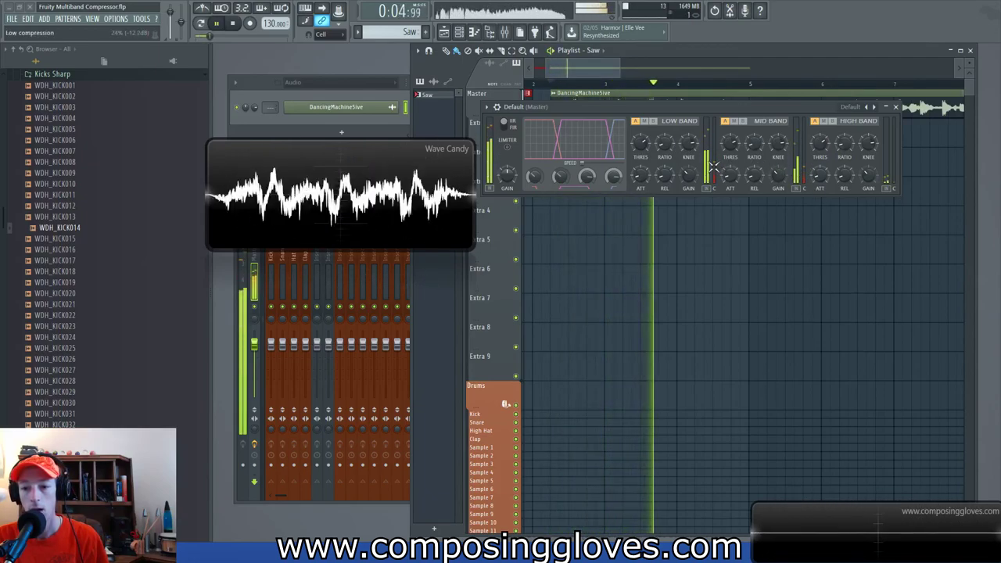
key(space)
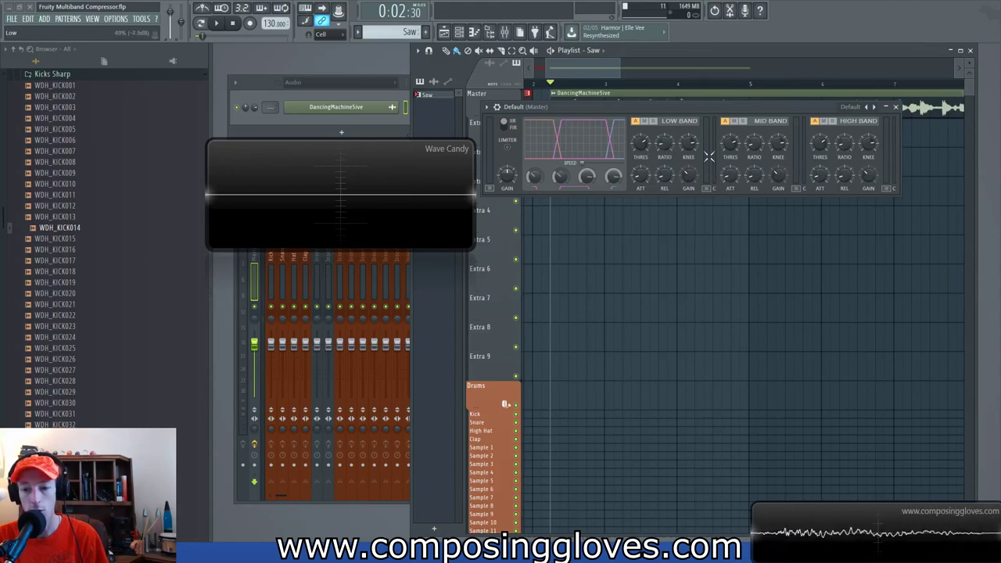
key(space)
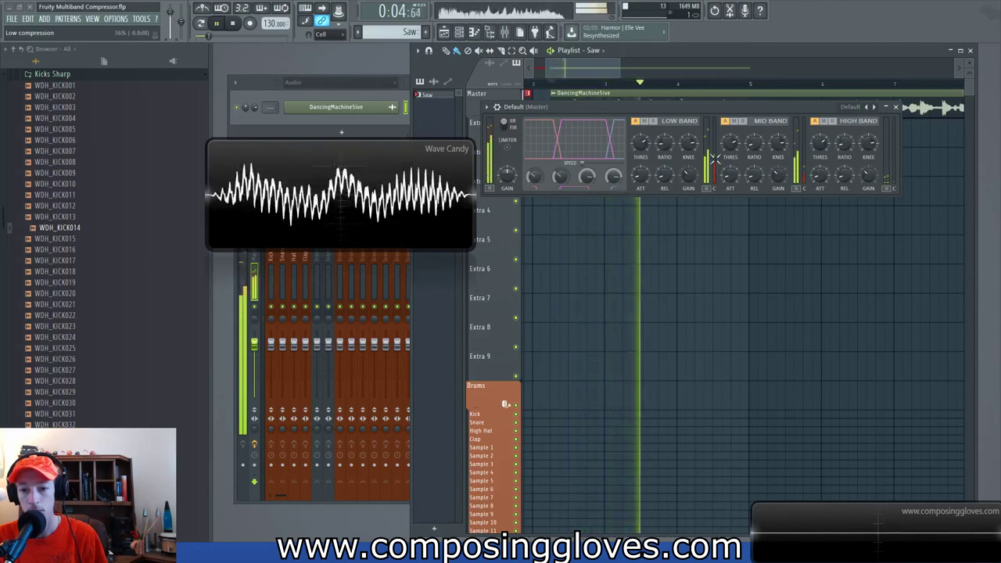
key(space)
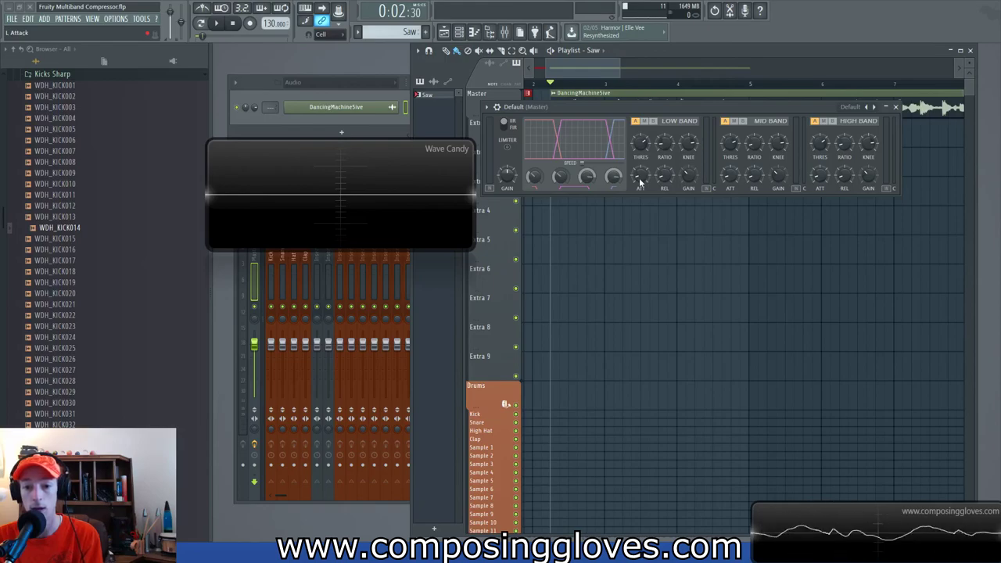
- Raise the low band's gain to 5.8 dB and play the clip
drag(688, 176, 688, 161)
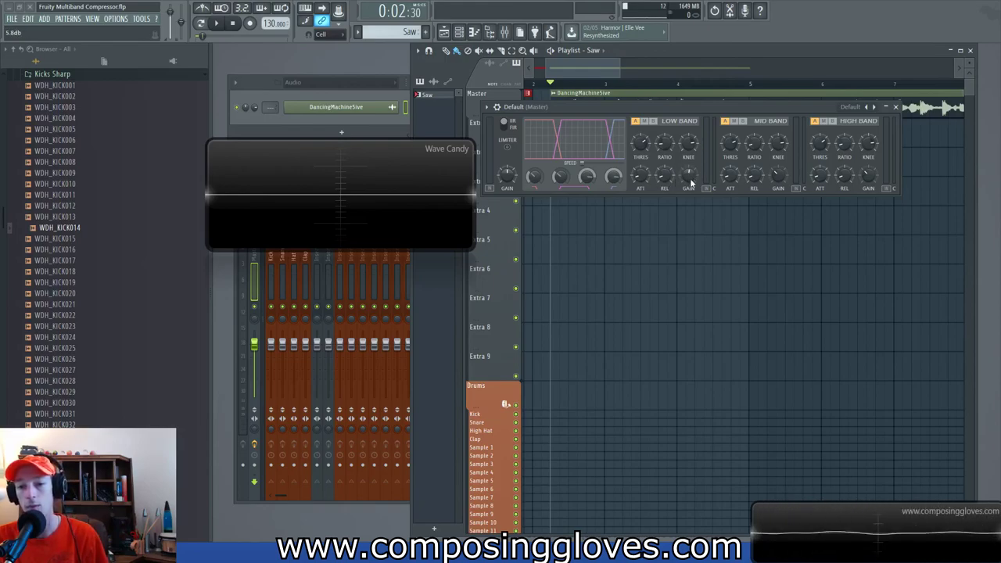
key(space)
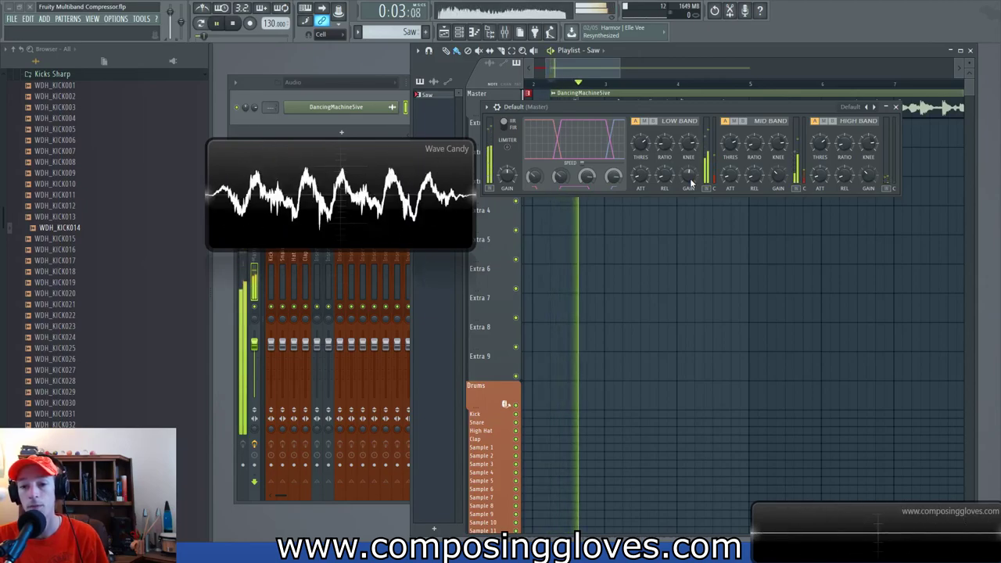
key(space)
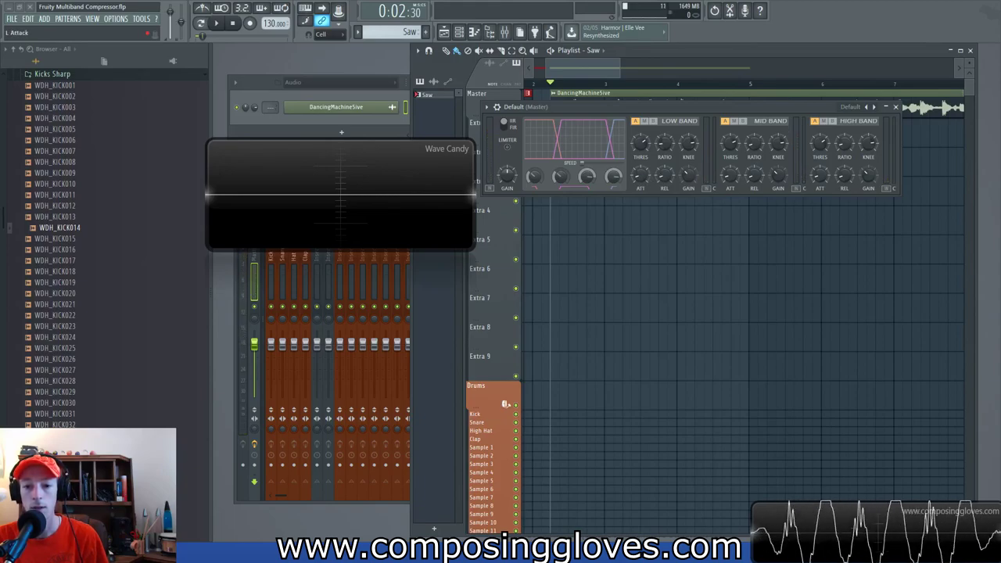
- Adjust the low band's release, lower its gain to 3.2 dB, and replay the clip
drag(664, 182, 665, 180)
key(space)
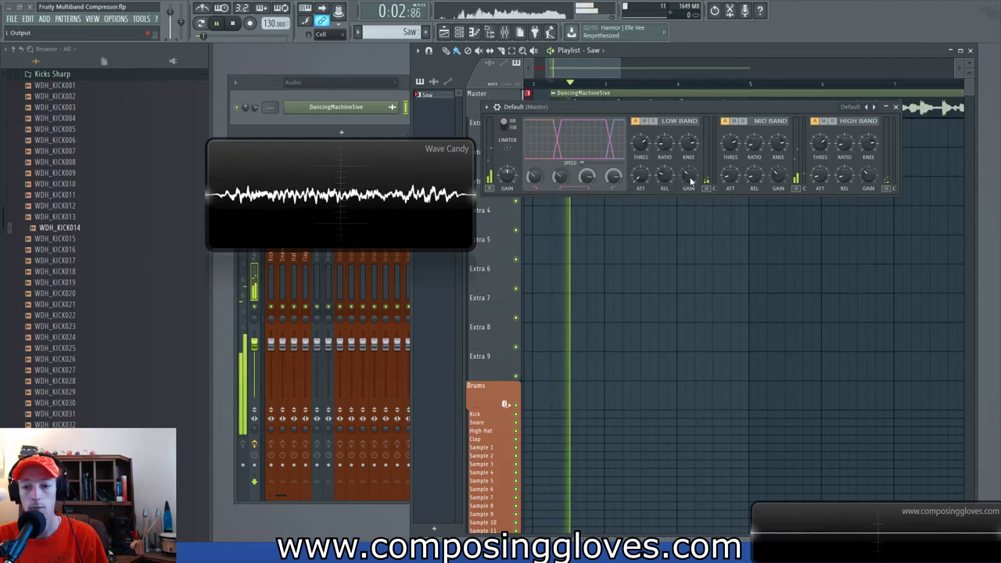
mouse_move(690, 180)
mouse_down()
mouse_move(690, 153)
mouse_move(690, 188)
mouse_up()
key(space)
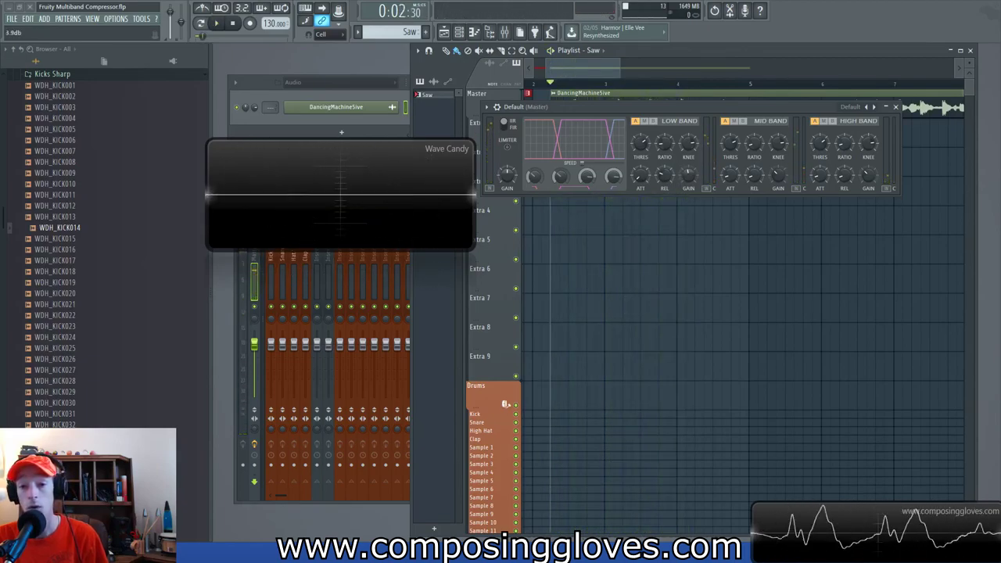
key(space)
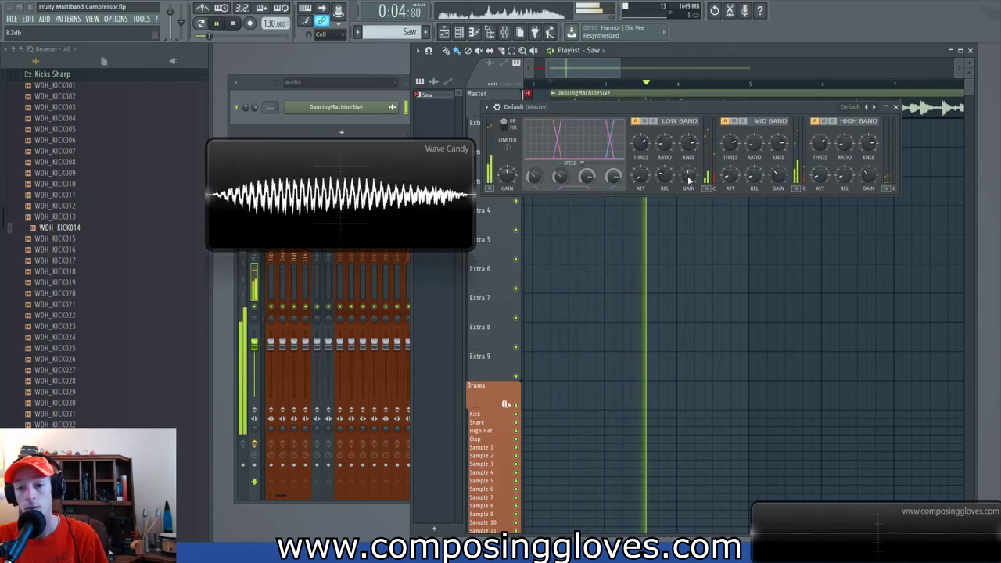
key(space)
- Readjust the low band's attack and gain, and play the clip
drag(690, 180, 690, 188)
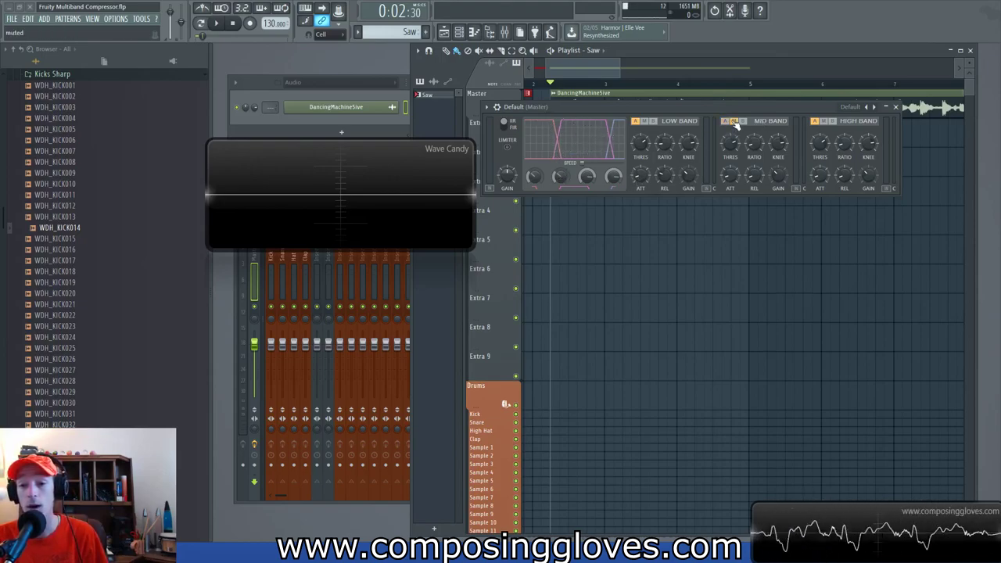
click(641, 179)
click(689, 179)
drag(690, 181, 683, 174)
key(space)
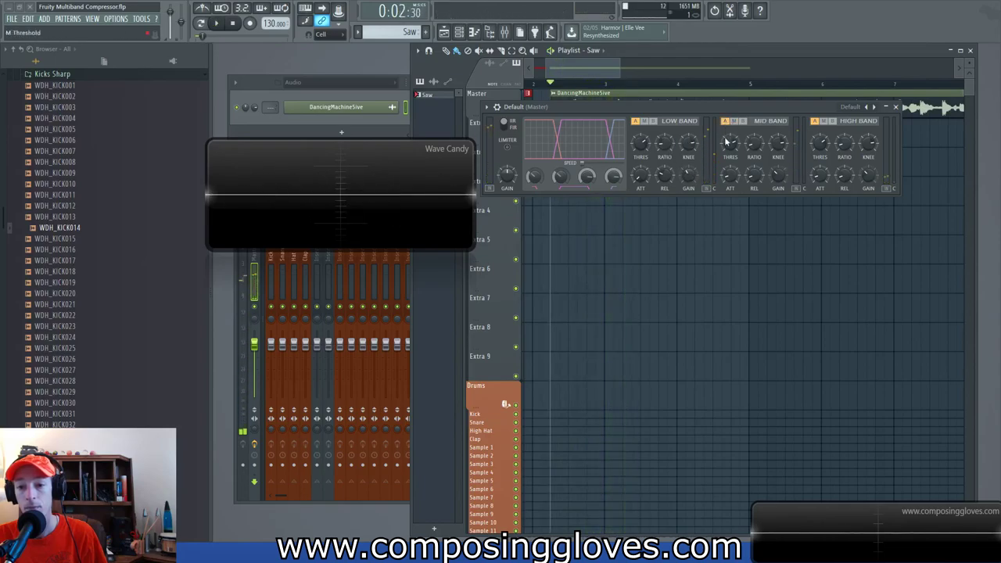
- Set the mid band's knee to 75%, playing the clip before and after the change
key(space)
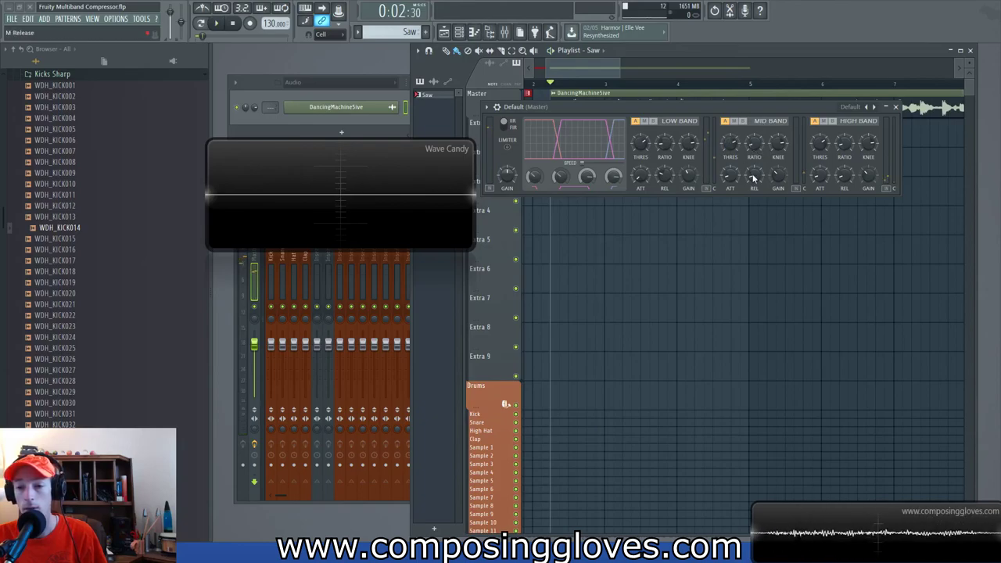
key(space)
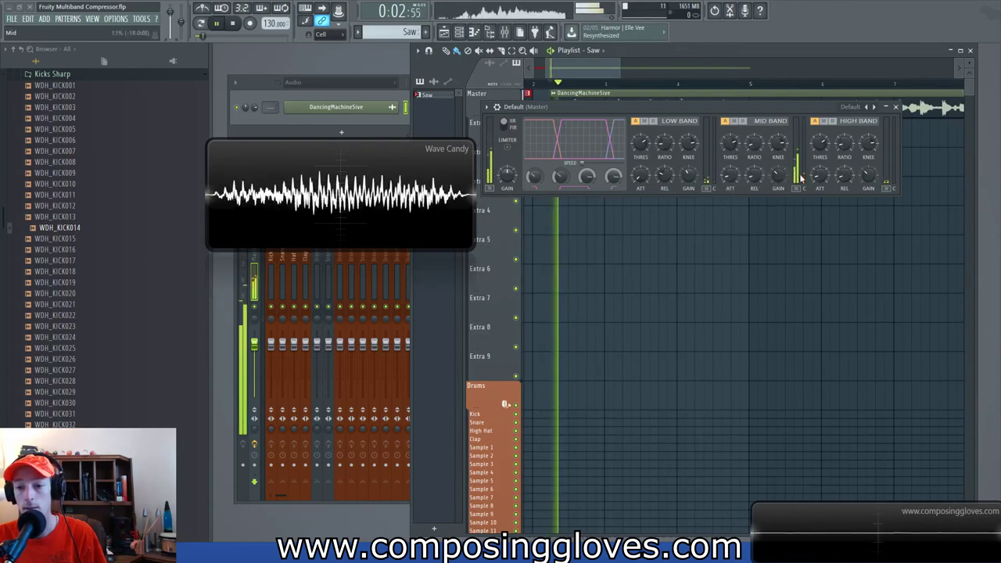
key(space)
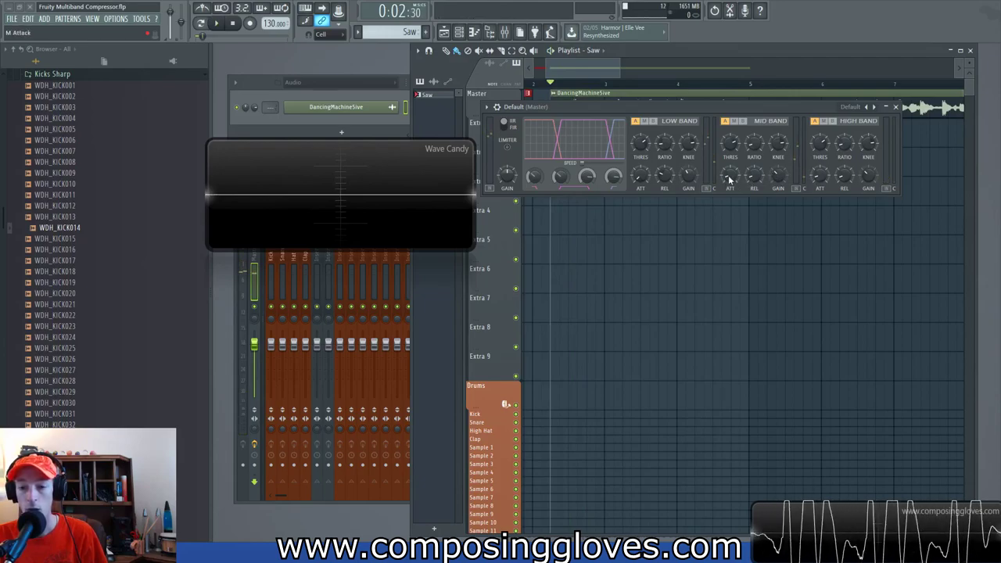
click(777, 149)
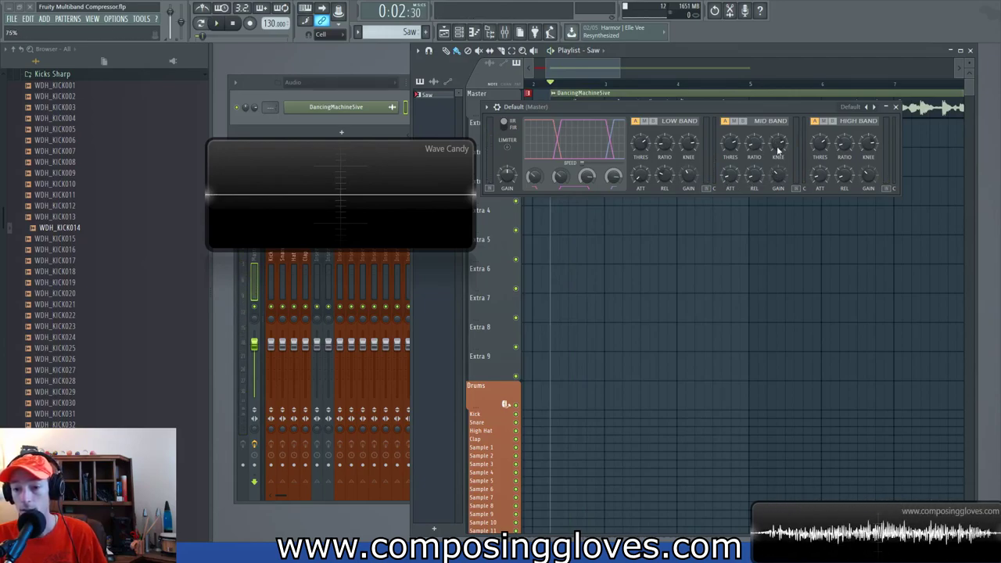
key(space)
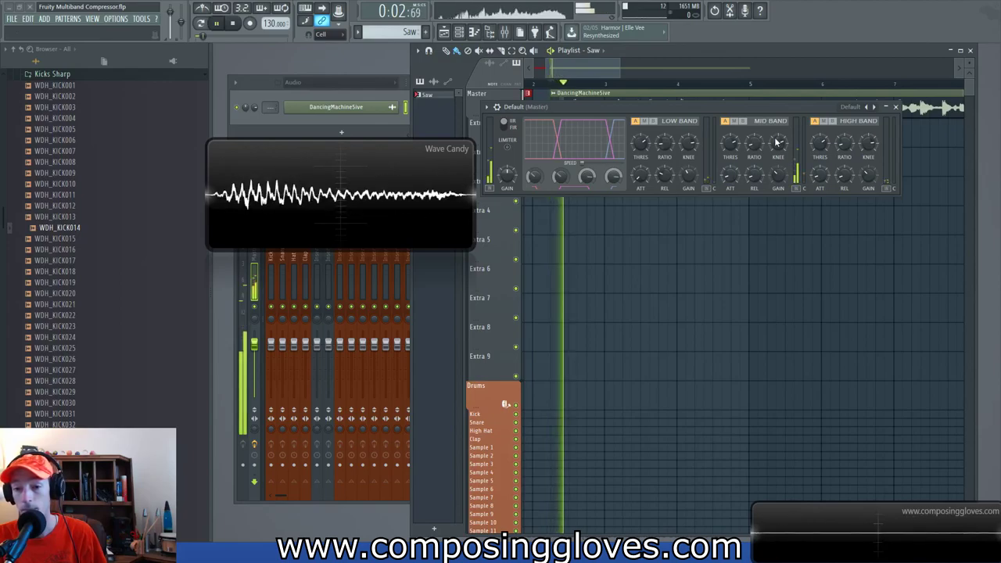
key(space)
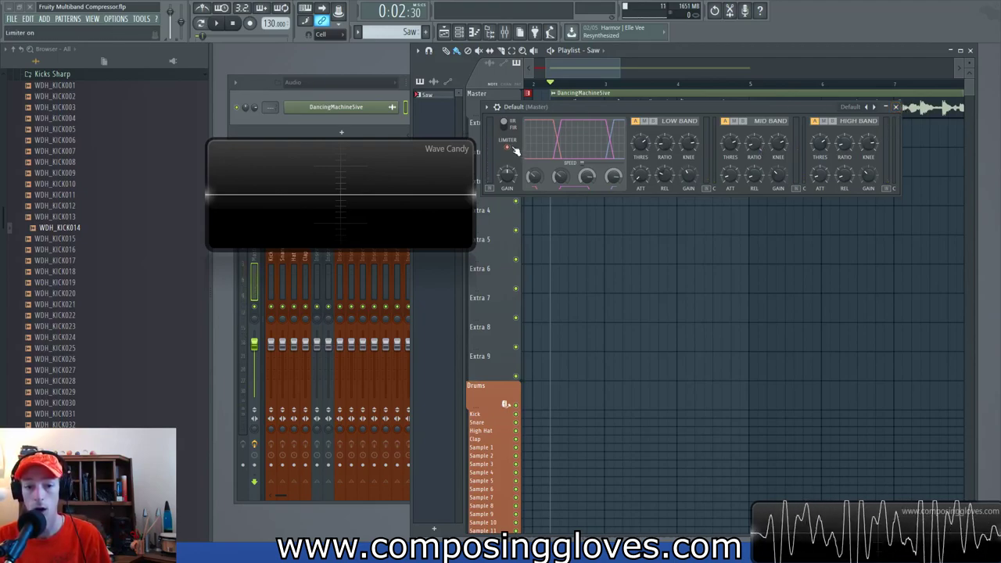
- Close the multiband compressor, show the mixer, and enable and open iZotope Ozone 7 on the Master track
click(896, 106)
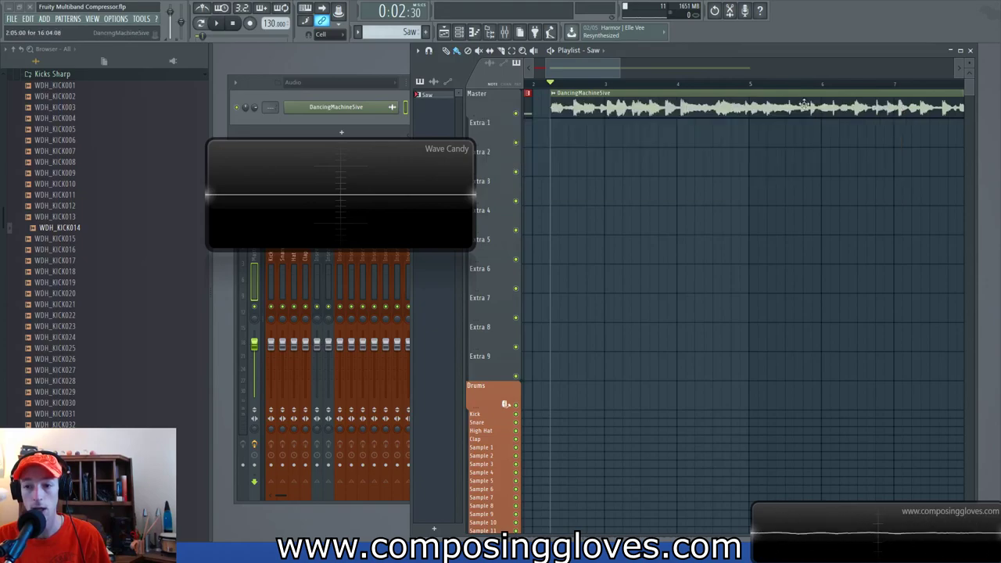
click(504, 31)
click(792, 281)
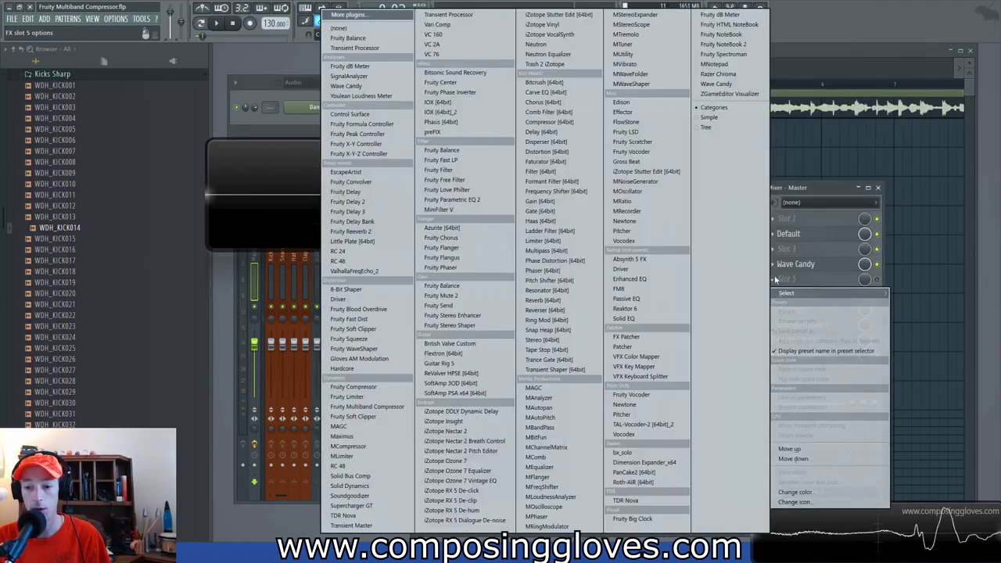
click(827, 187)
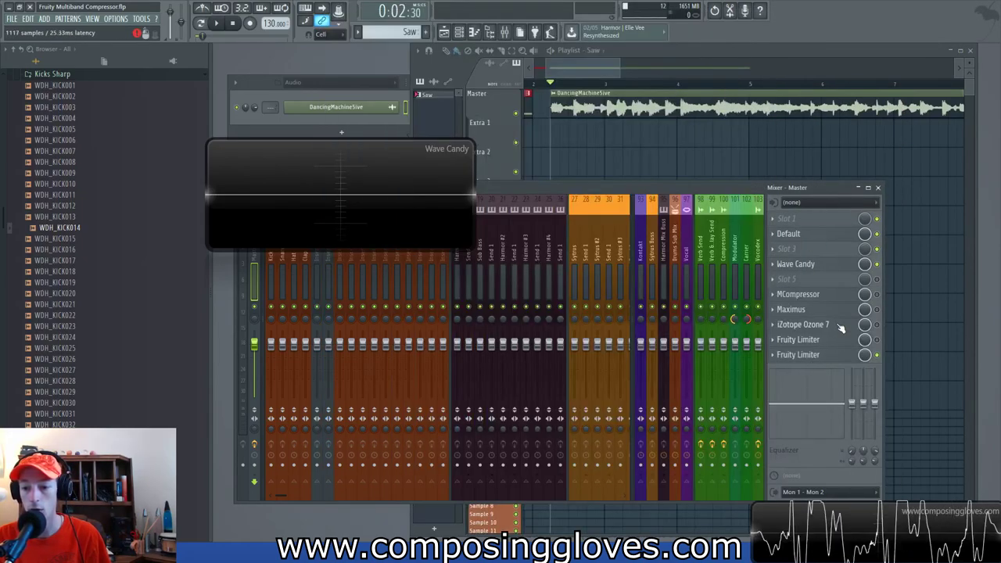
click(878, 234)
click(879, 235)
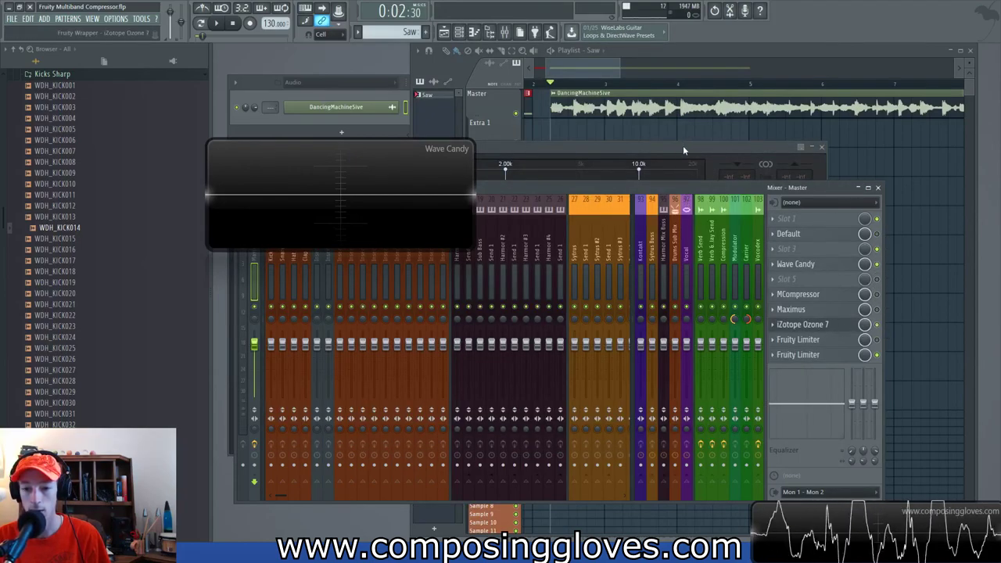
- Arrange the Ozone 7 and Wave Candy windows so that both are fully visible
drag(683, 146, 832, 147)
drag(268, 178, 129, 115)
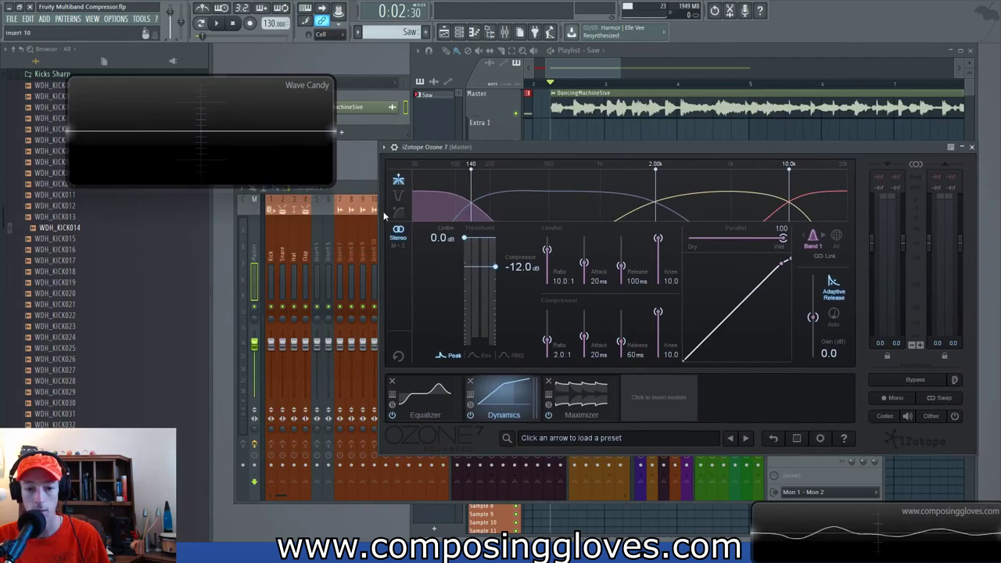
drag(648, 146, 624, 141)
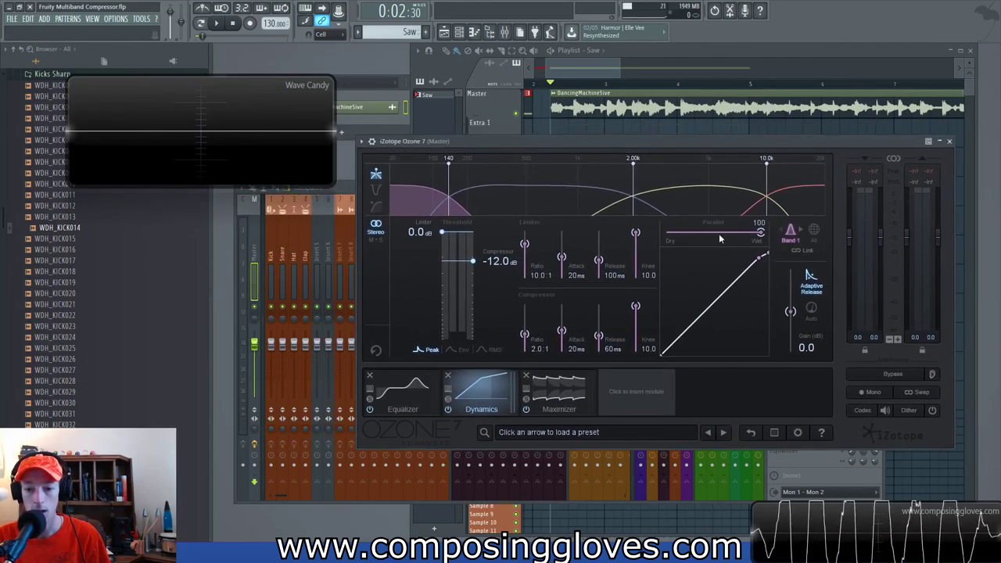
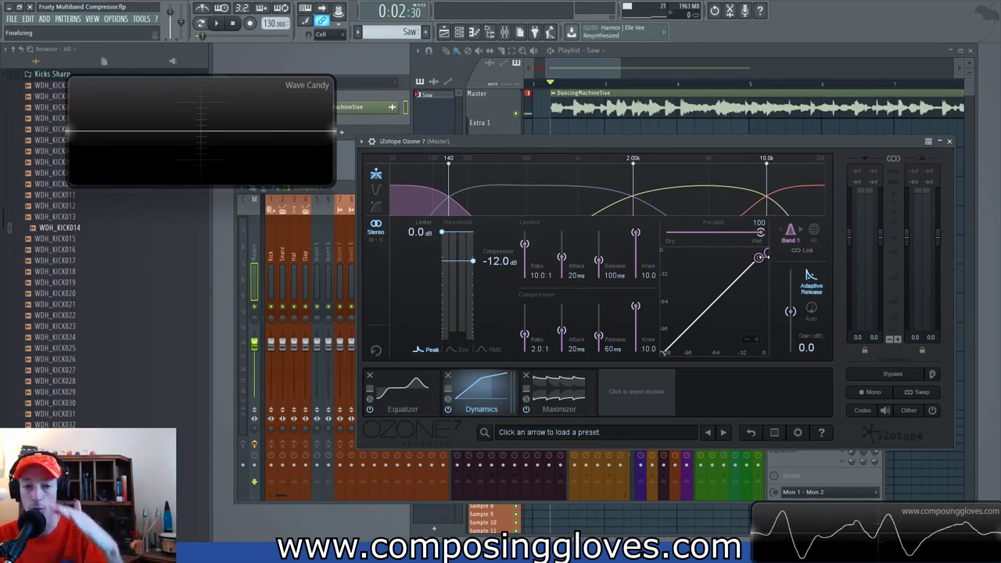
- Look through bands 3, 4 and 2 of Ozone's Dynamics module and return to Band 1
click(680, 202)
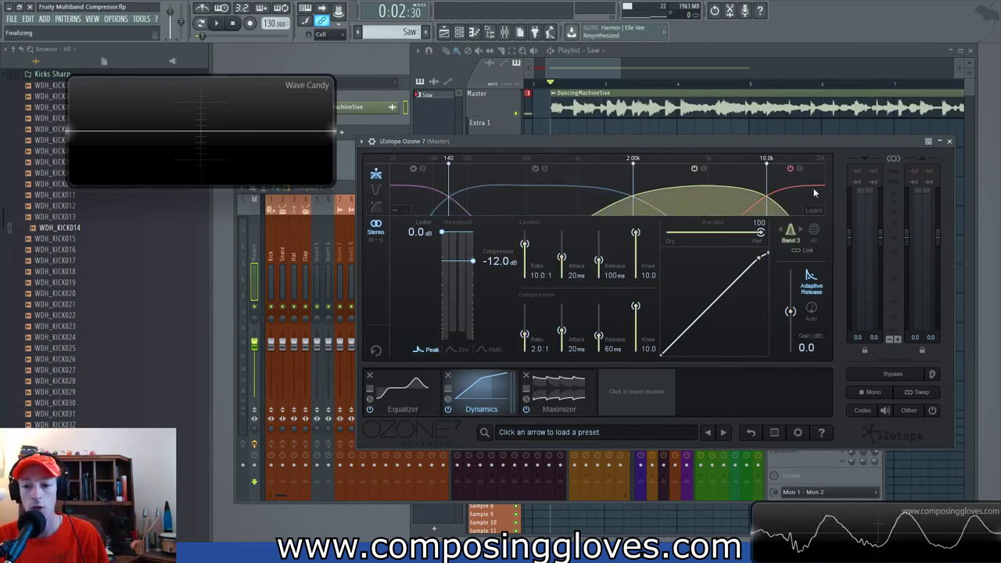
click(818, 192)
click(532, 188)
click(426, 201)
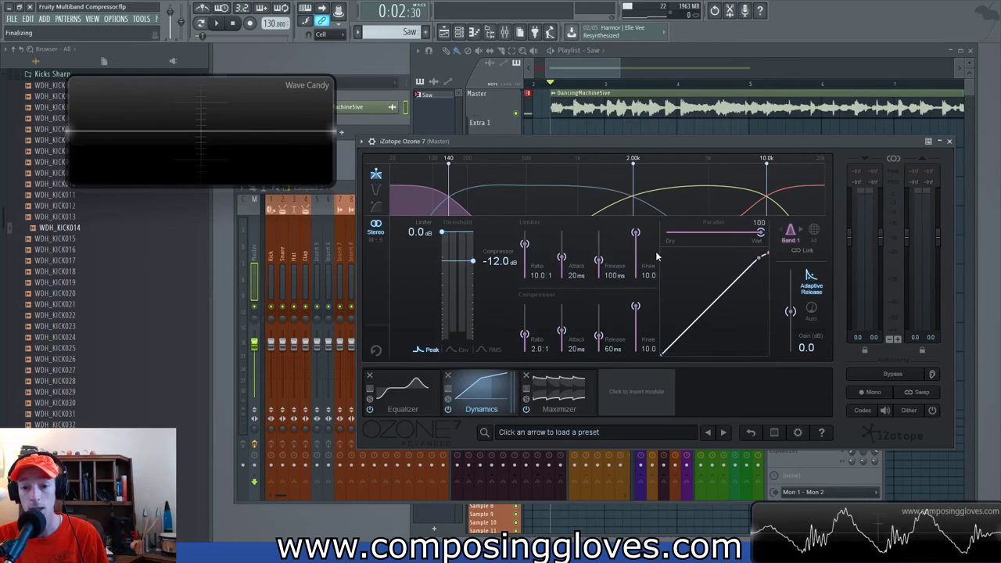
- Play the clip through Ozone's Dynamics module and set Band 1's compressor threshold to -9.8 dB
key(space)
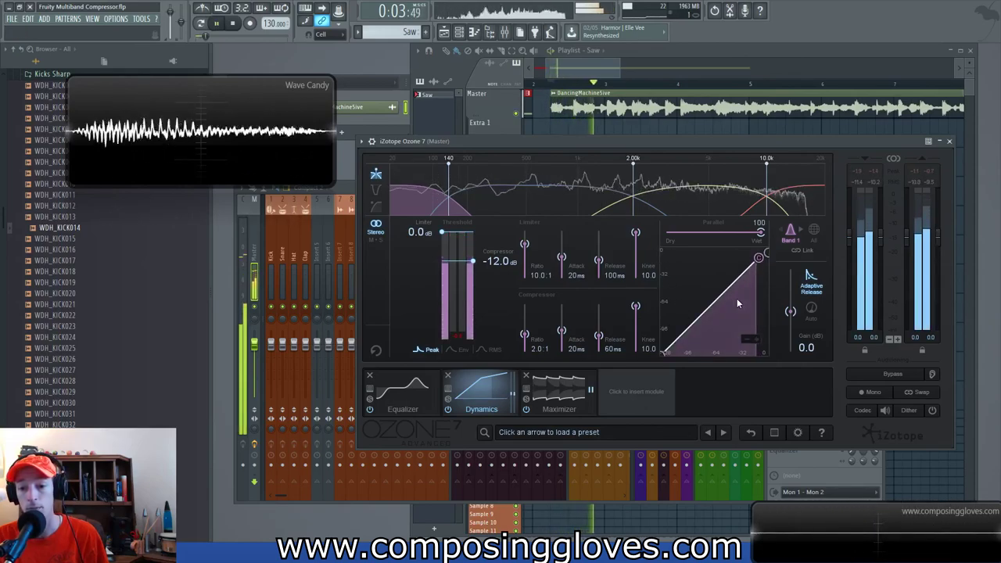
key(space)
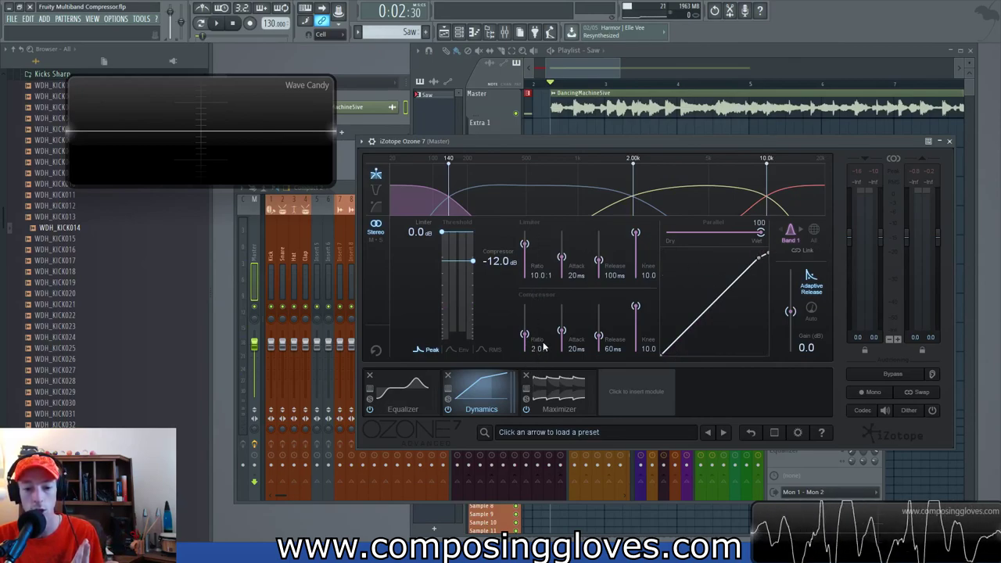
mouse_move(759, 259)
mouse_down()
mouse_move(734, 284)
mouse_move(756, 258)
mouse_move(743, 258)
mouse_up()
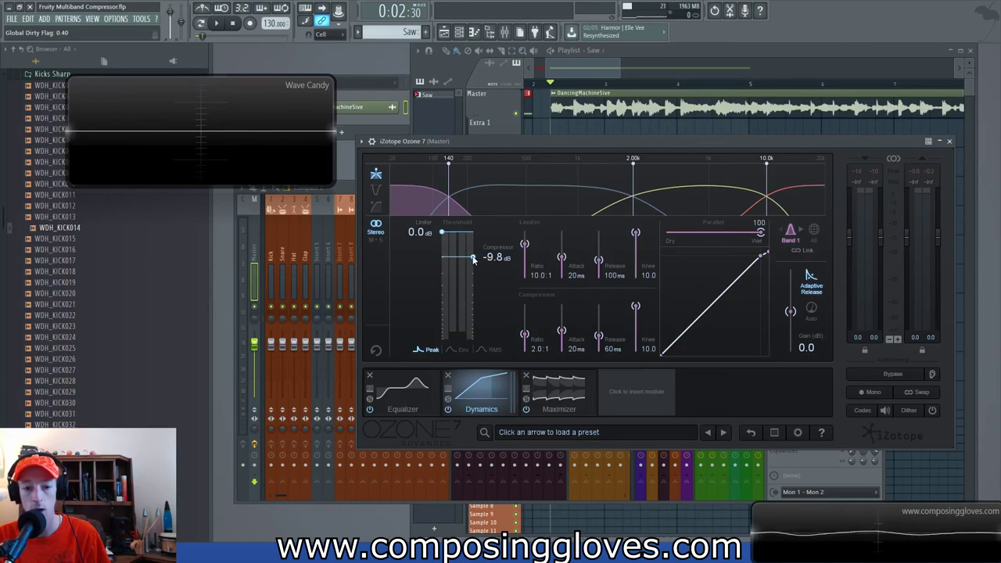
- Lower Band 1's compressor threshold in Ozone's Dynamics to -10.3 dB and further to -48.1 dB, playing the clip at each setting
mouse_move(472, 258)
mouse_down()
mouse_move(477, 243)
mouse_move(472, 260)
mouse_up()
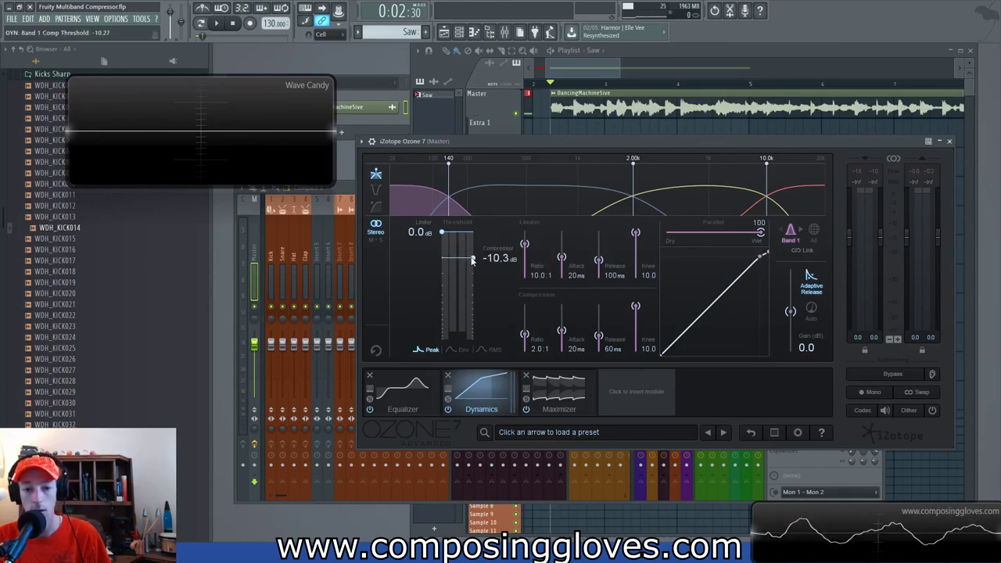
key(space)
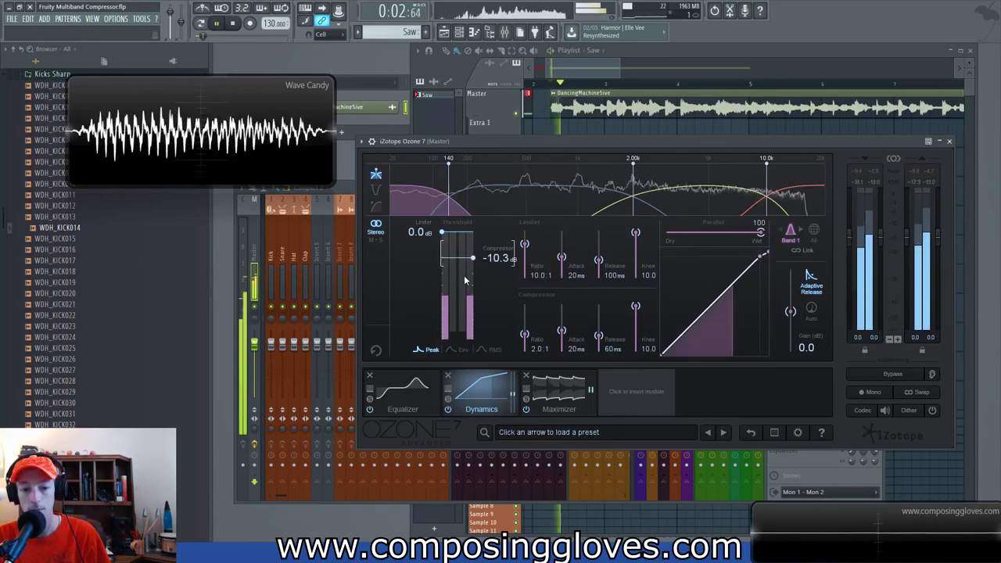
key(space)
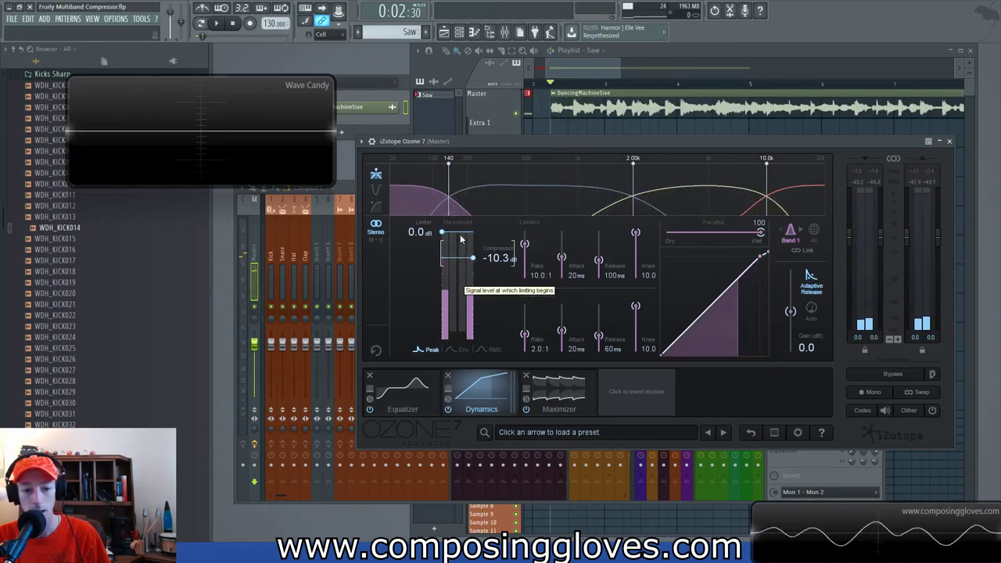
drag(473, 258, 471, 302)
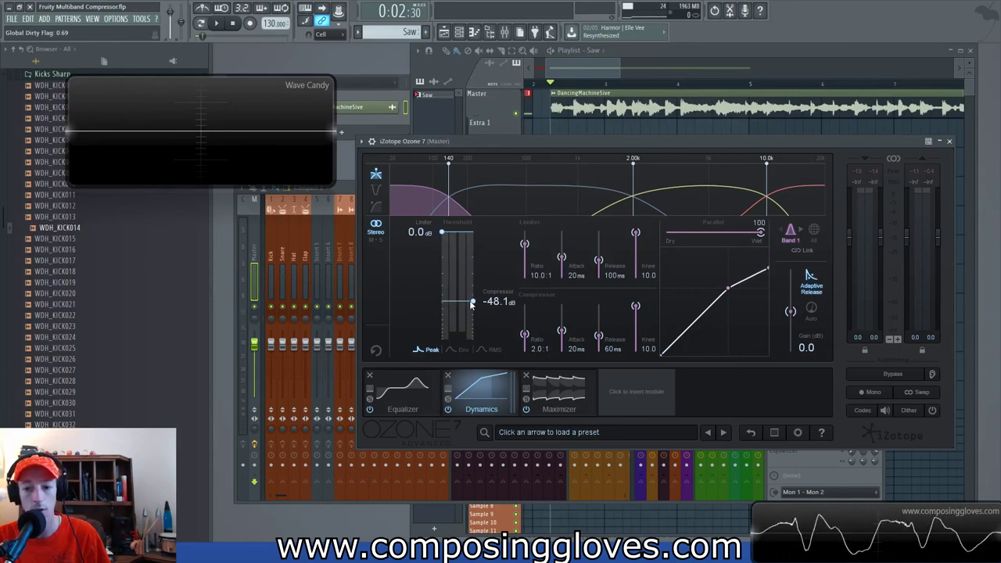
key(space)
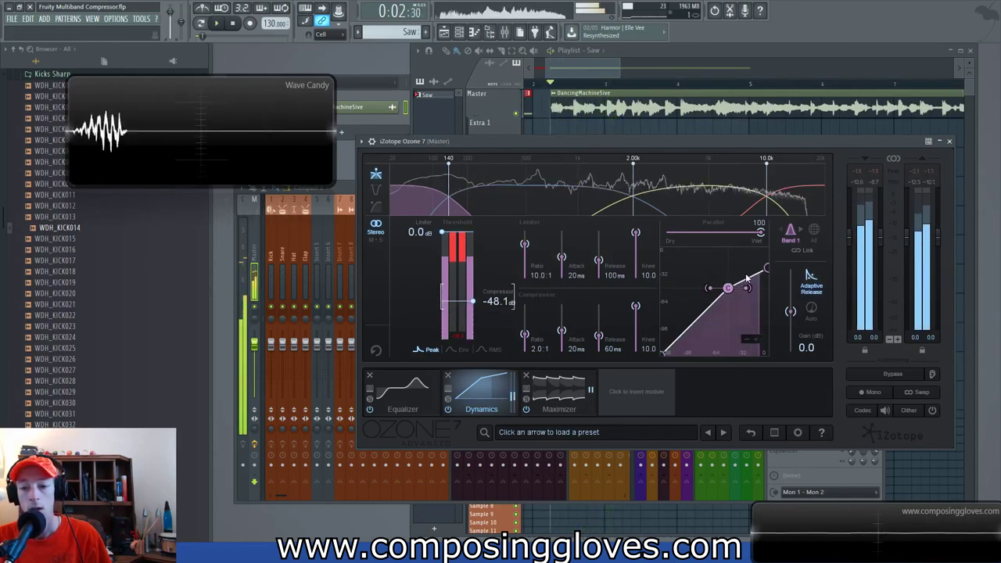
key(space)
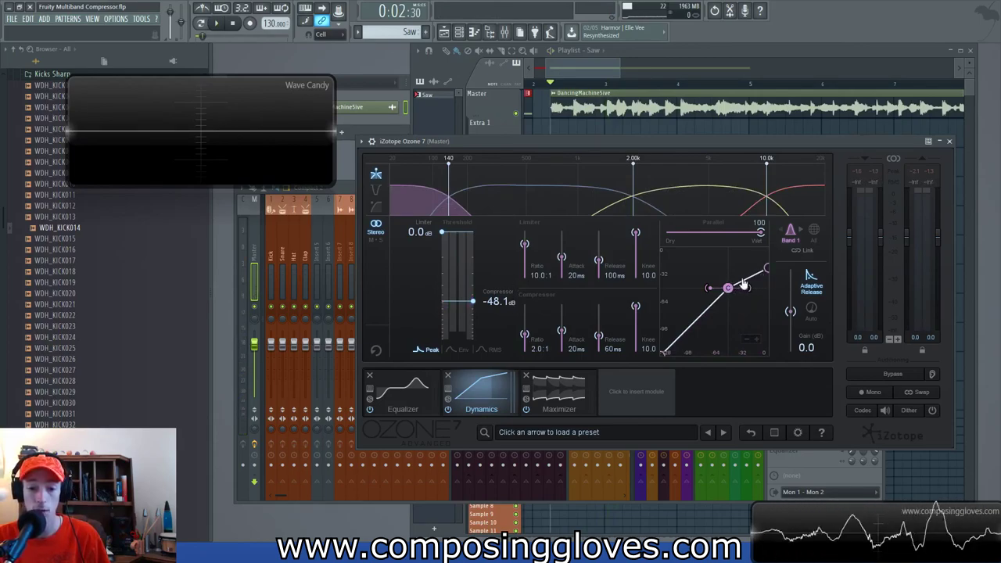
- Try Band 1's compressor ratio at (10.0):1, return it to 1.7:1, and set the compressor knee to 0.0
mouse_move(525, 247)
mouse_down()
mouse_move(527, 271)
mouse_move(527, 231)
mouse_move(528, 241)
mouse_up()
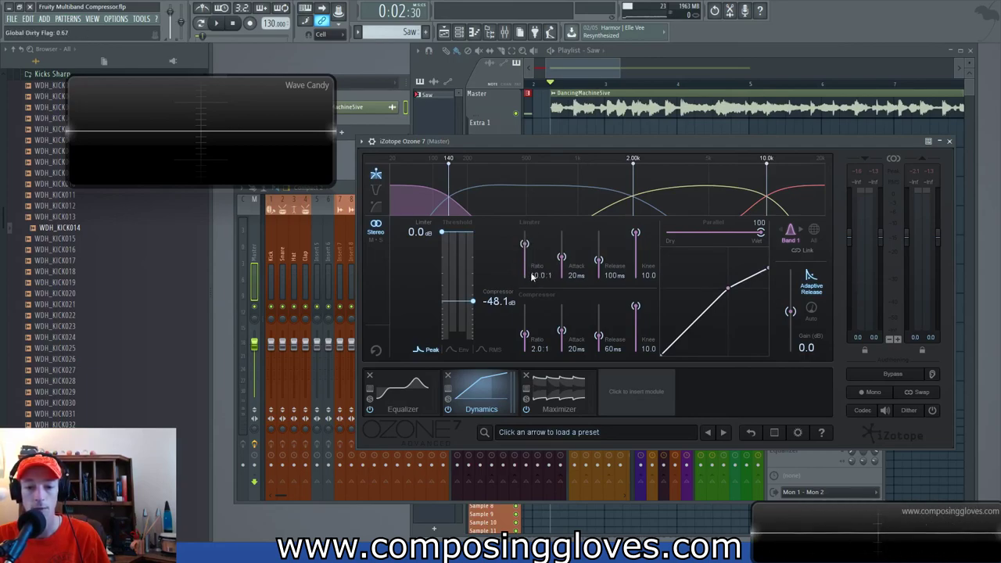
mouse_move(526, 334)
mouse_down()
mouse_move(532, 299)
mouse_move(531, 354)
mouse_up()
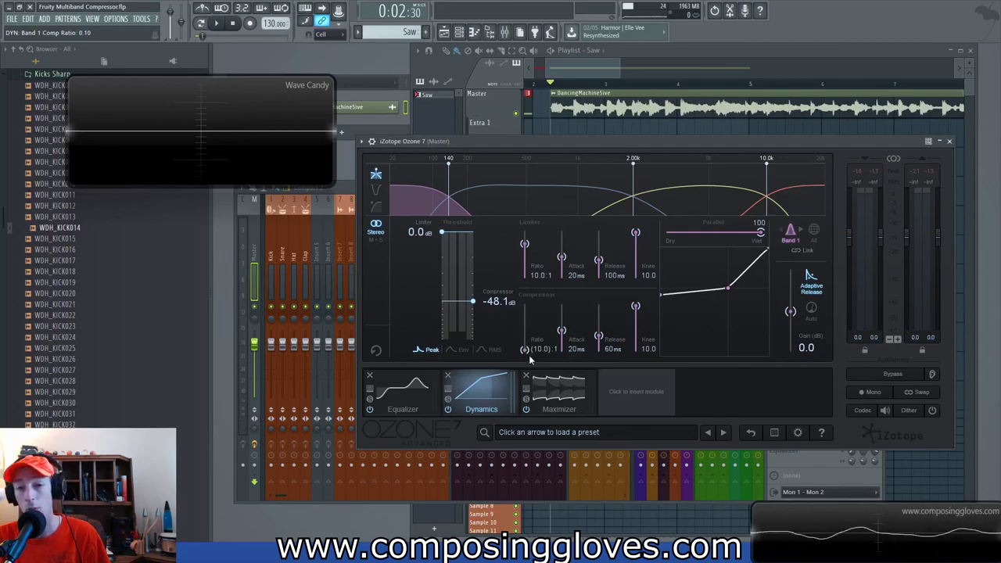
mouse_move(527, 352)
mouse_down()
mouse_move(528, 323)
mouse_move(525, 335)
mouse_up()
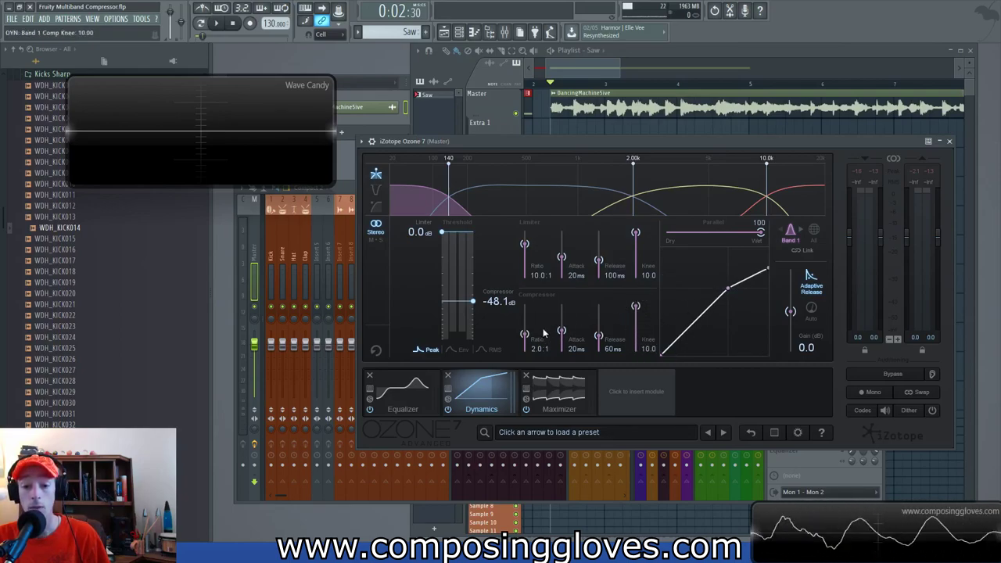
mouse_move(524, 334)
mouse_down()
mouse_move(525, 298)
mouse_move(524, 336)
mouse_up()
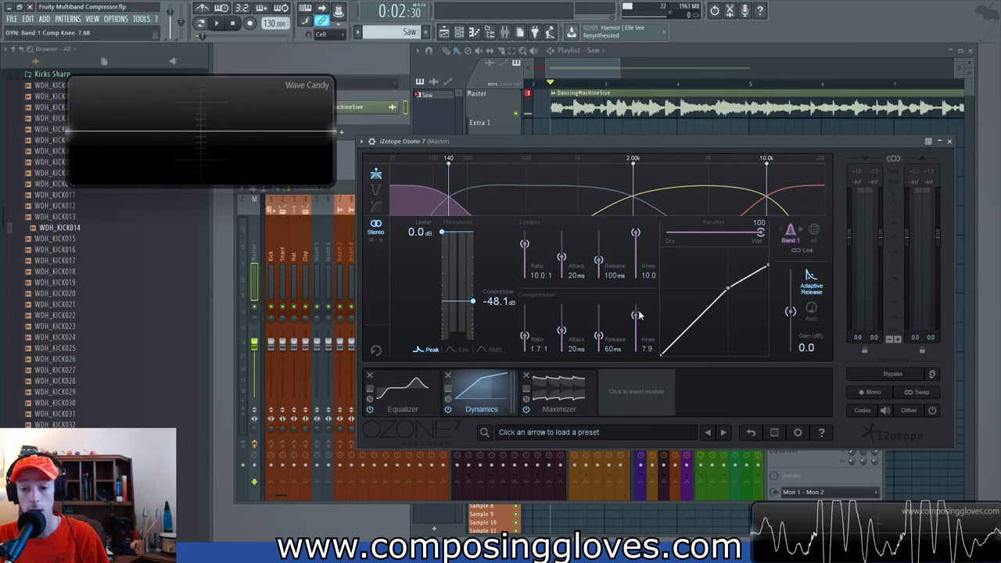
drag(635, 306, 640, 349)
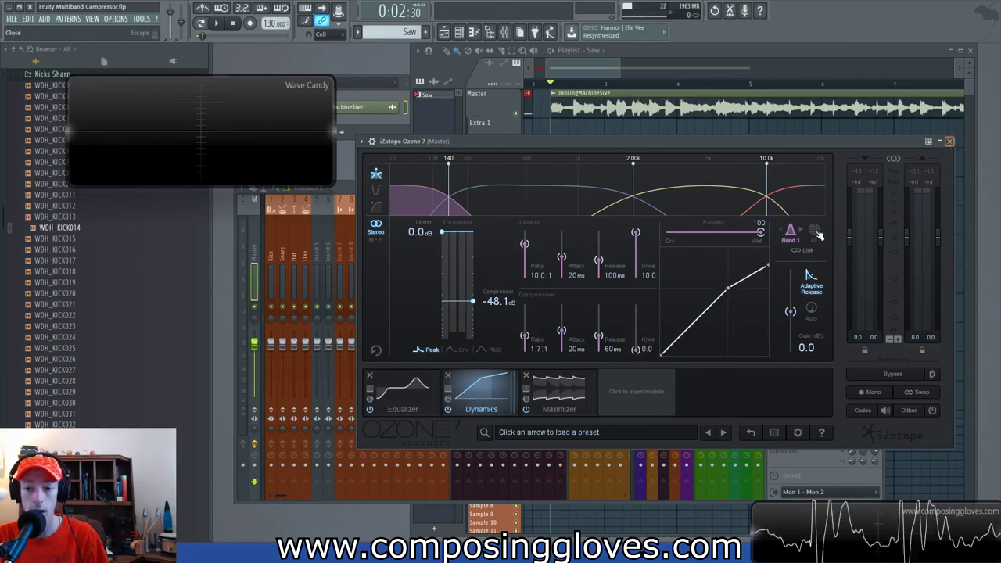
- Close Ozone 7, open MCompressor from the Master track's effect slots, and move its window clear of Wave Candy
click(949, 141)
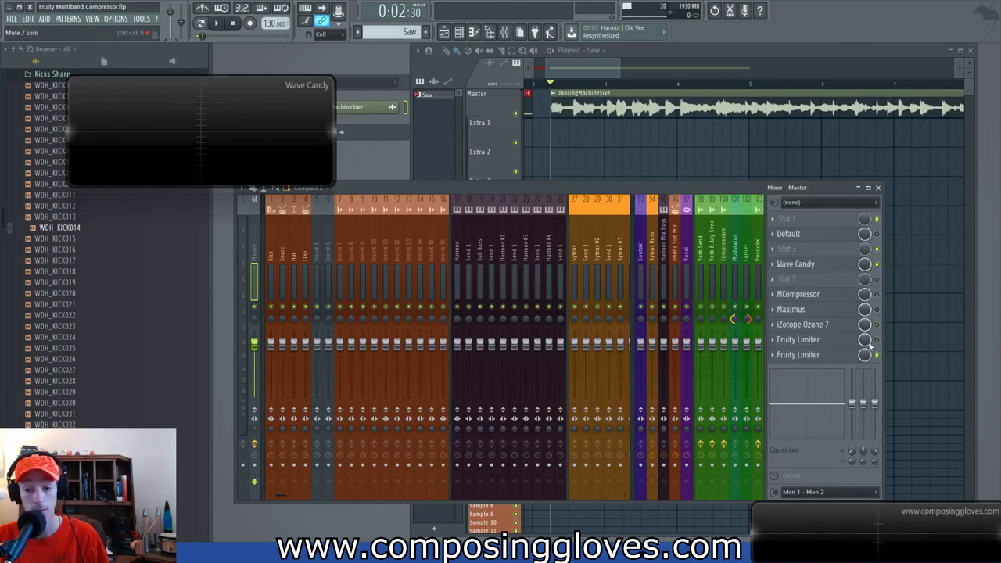
click(852, 295)
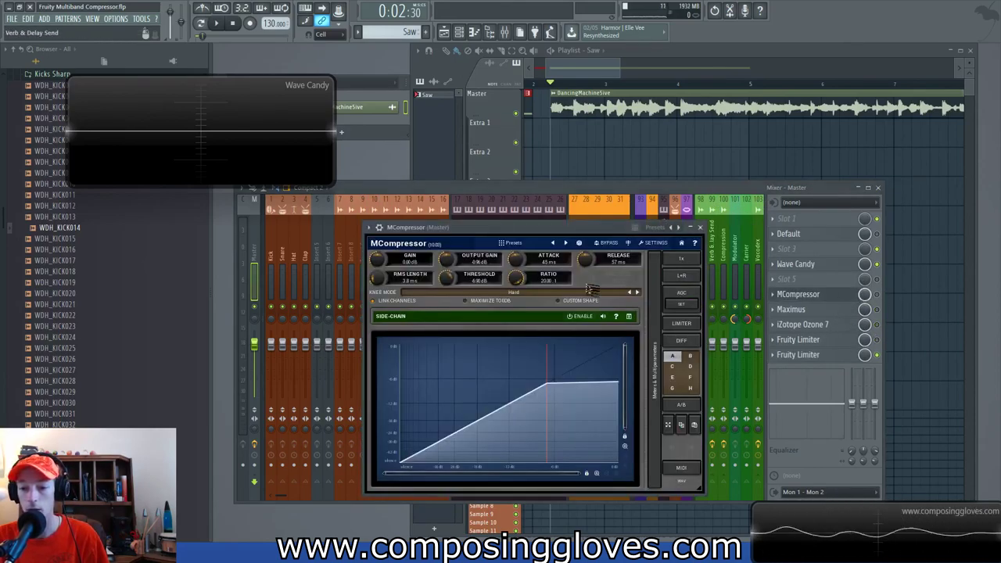
drag(568, 227, 609, 160)
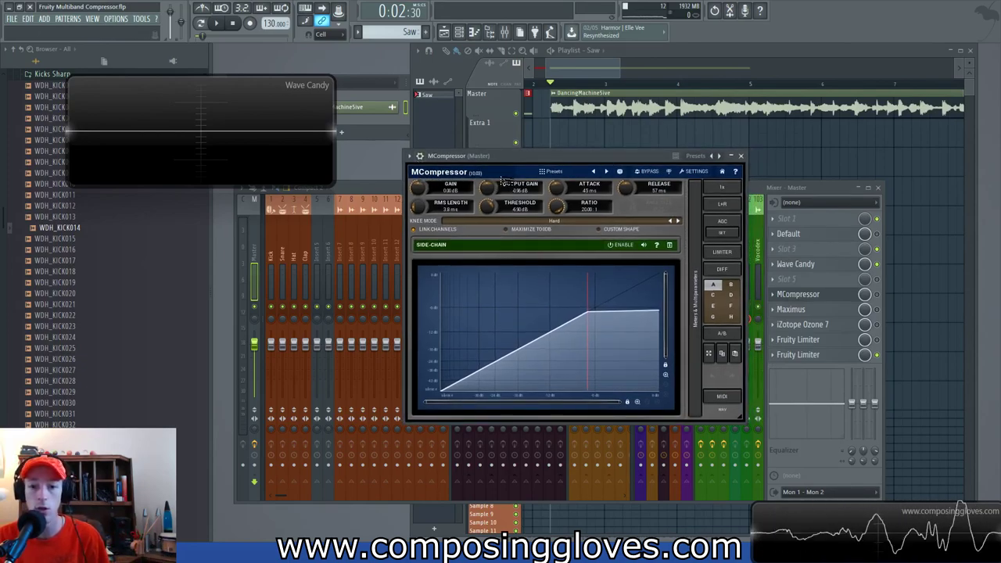
drag(611, 155, 602, 155)
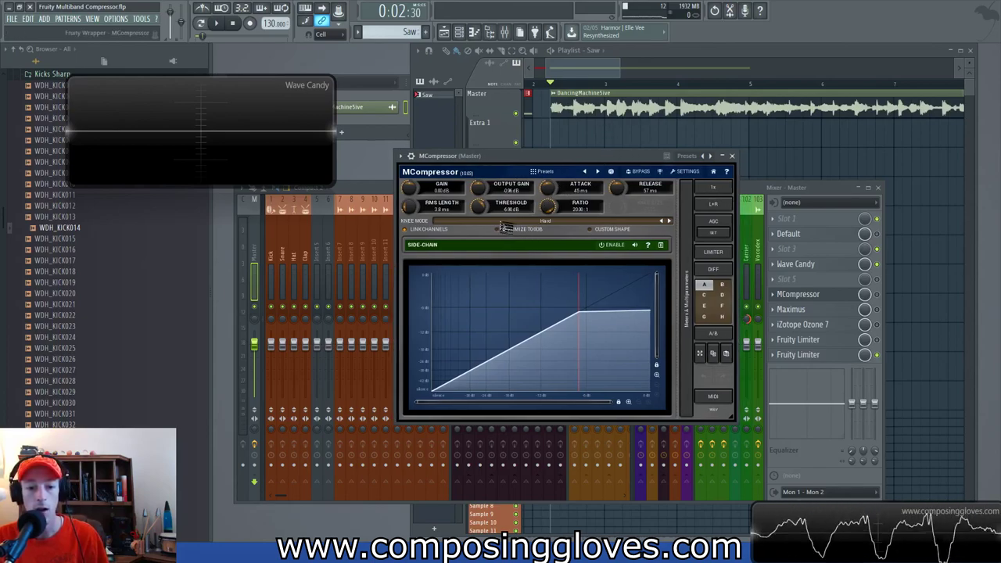
- Enable MCompressor on the Master track and bring its ratio down to 1.18:1
drag(550, 207, 550, 211)
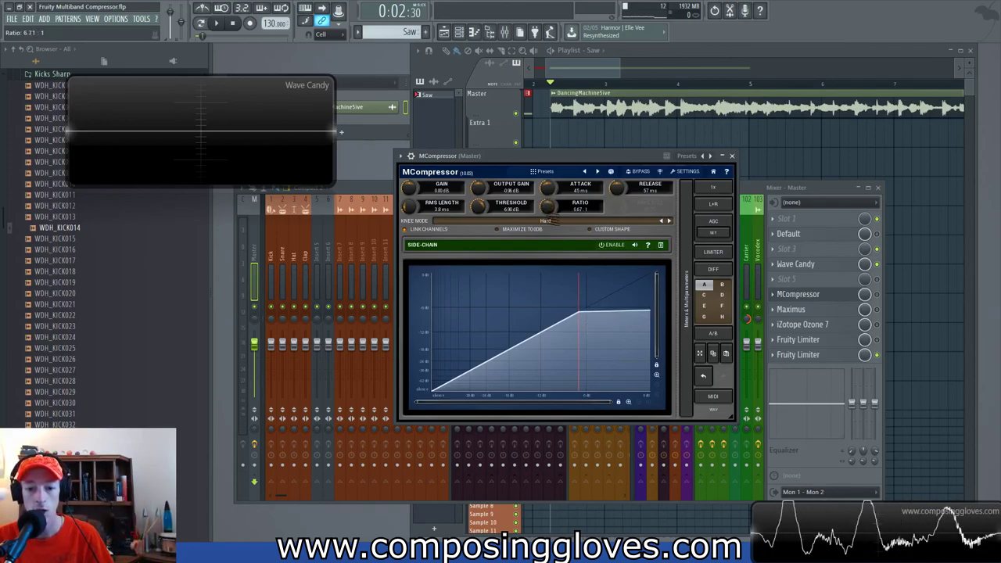
drag(552, 208, 549, 210)
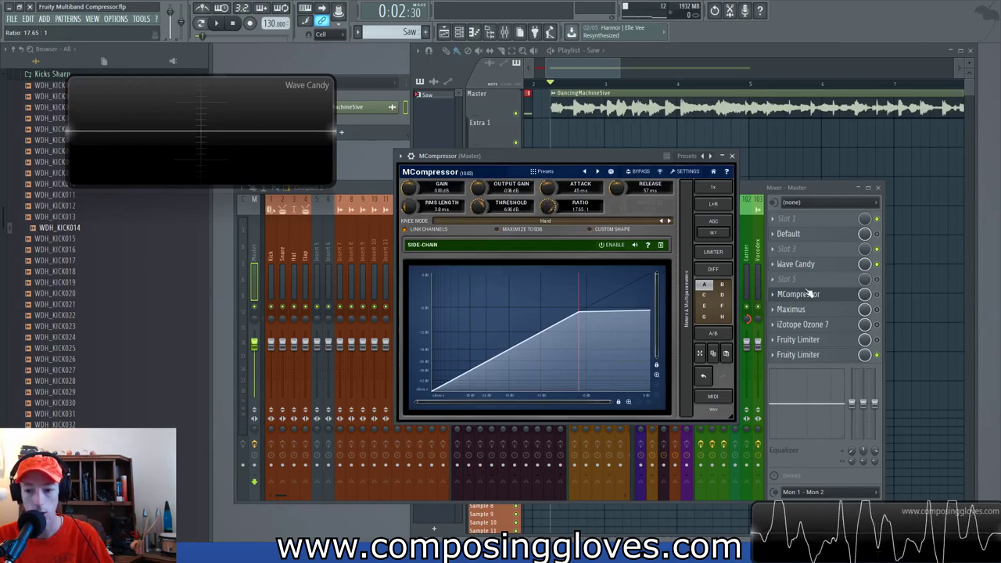
click(877, 297)
click(643, 153)
drag(552, 207, 545, 221)
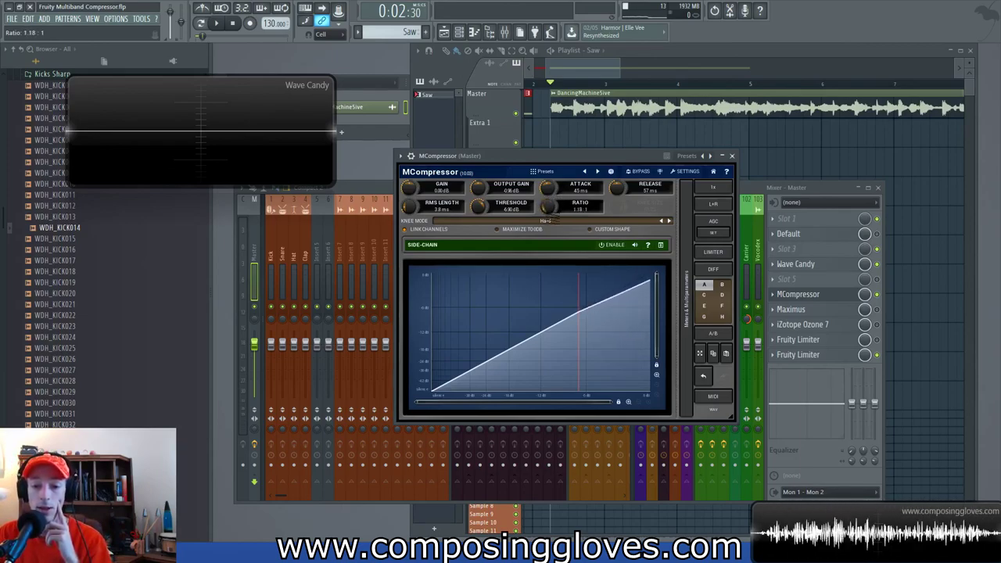
- Play the clip through MCompressor, show its meters and multiparameters section, and play the clip again to watch the levels
key(space)
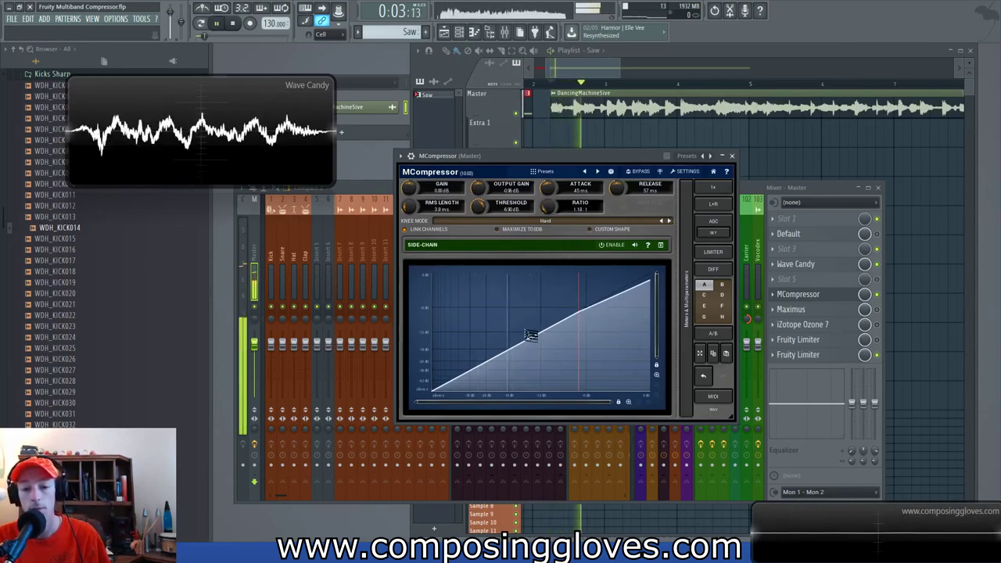
key(space)
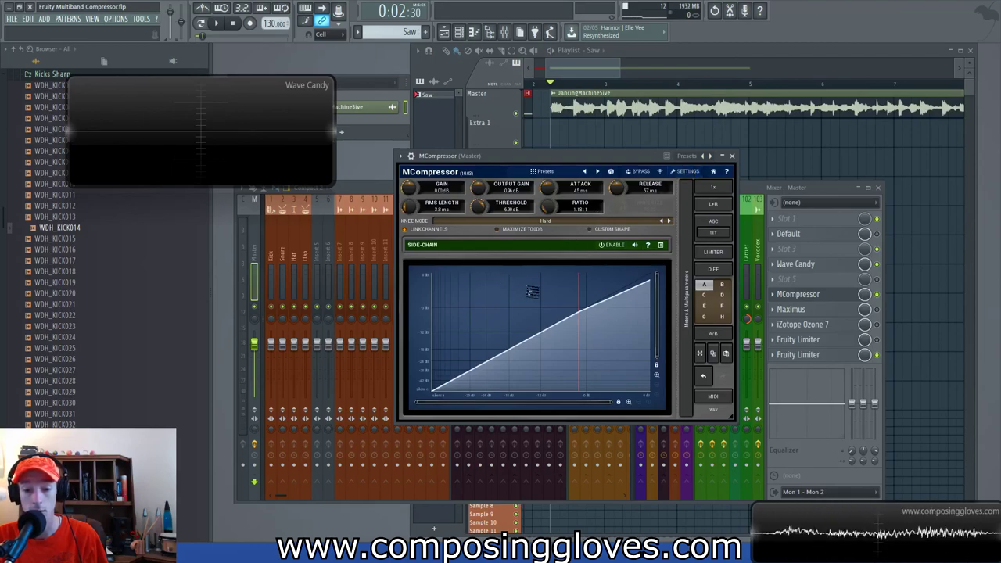
click(688, 313)
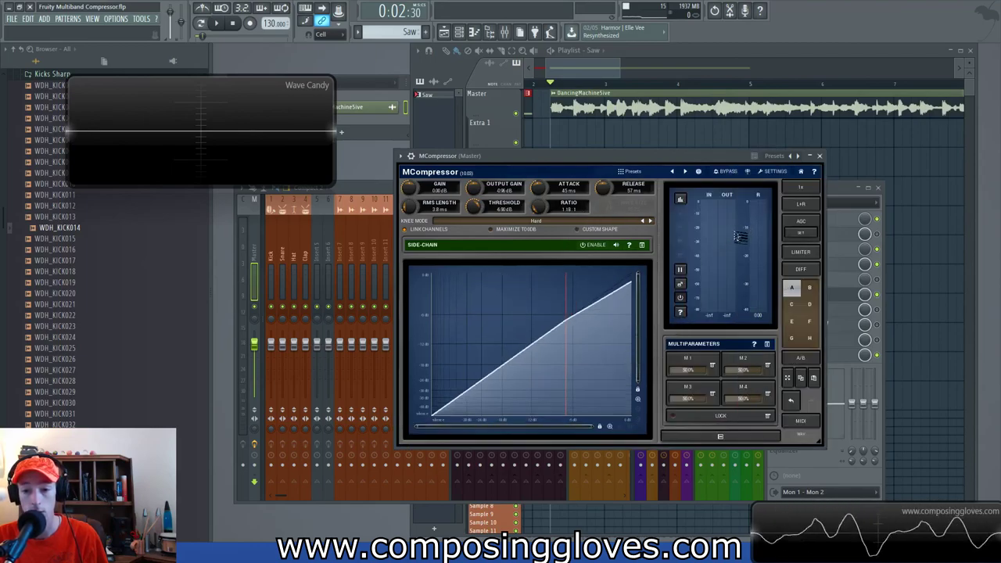
key(space)
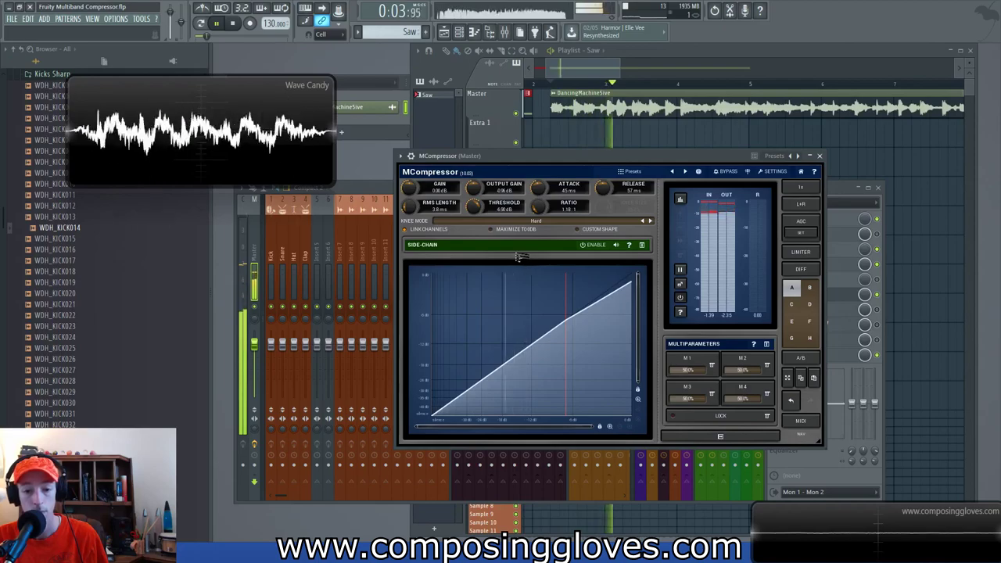
key(space)
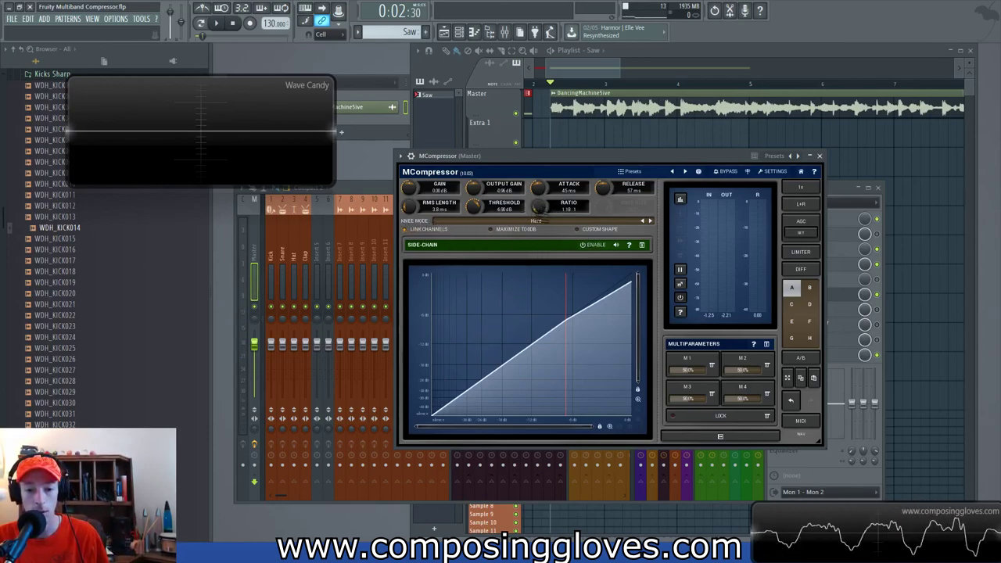
- Set MCompressor's ratio to 6.06:1 and threshold to -12.5 dB, and lower the threshold to -25.2 dB while the clip plays
drag(540, 208, 541, 218)
drag(469, 208, 473, 219)
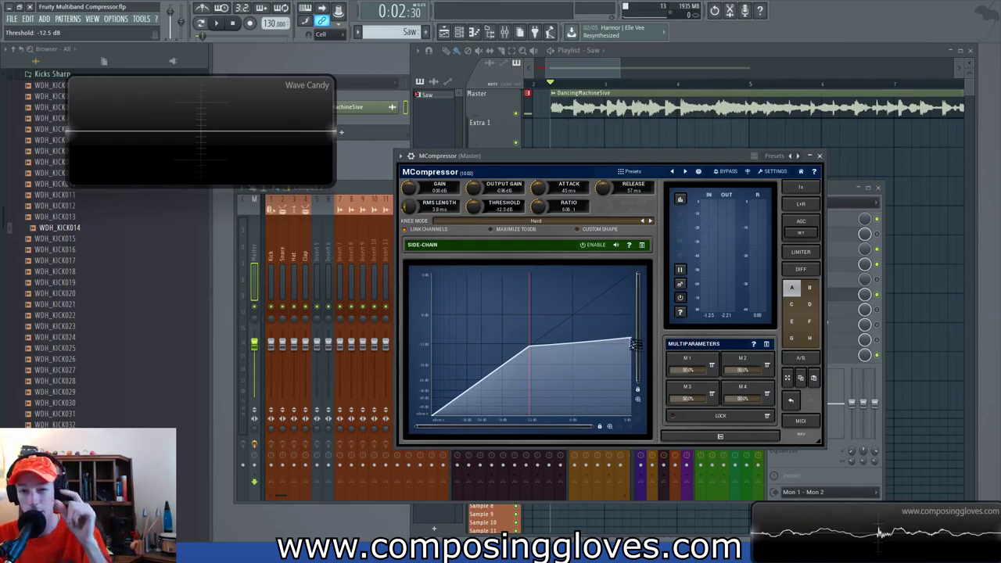
key(space)
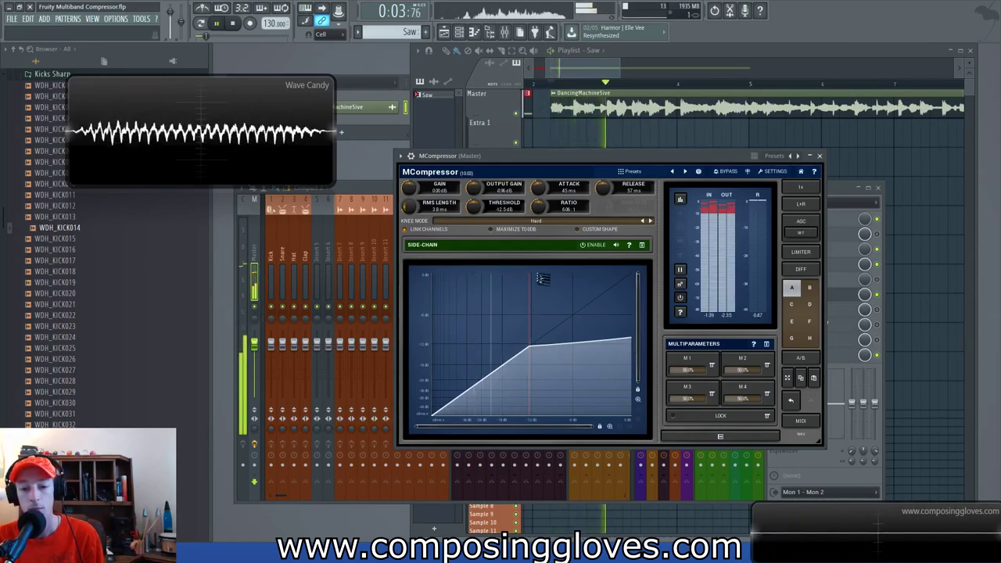
drag(542, 289, 588, 353)
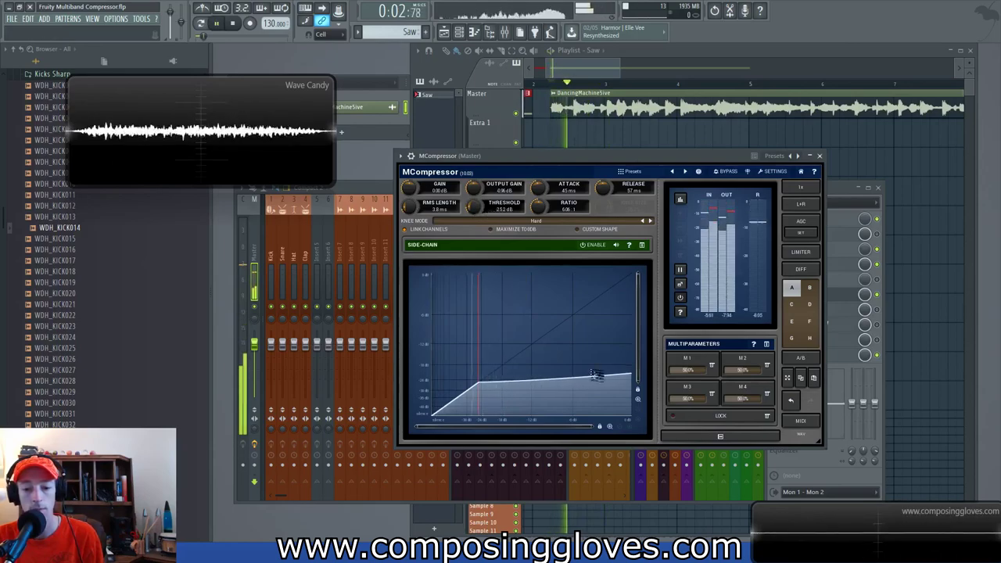
key(space)
- Reduce MCompressor's ratio to 1.21:1 and play the clip with it
drag(539, 207, 544, 241)
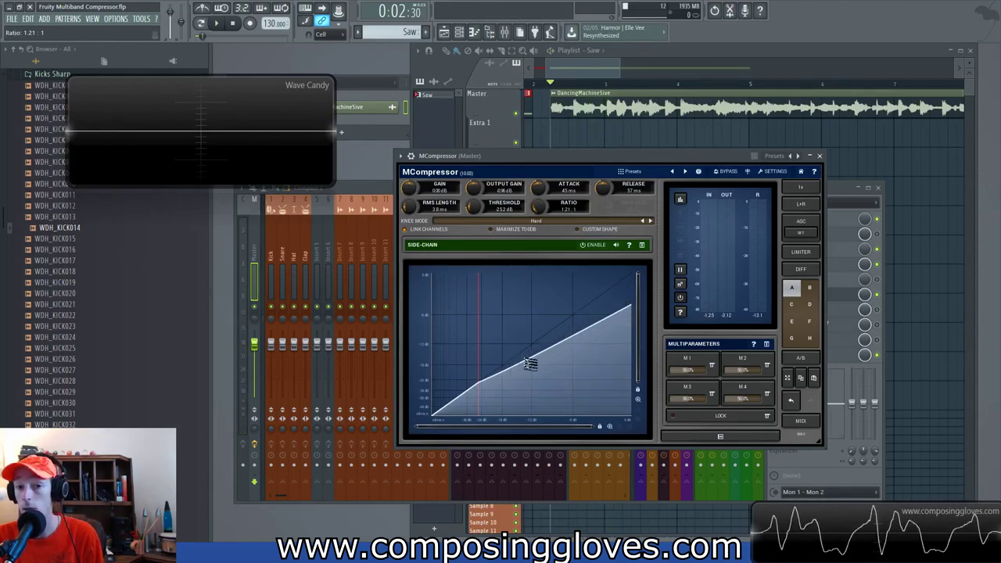
key(space)
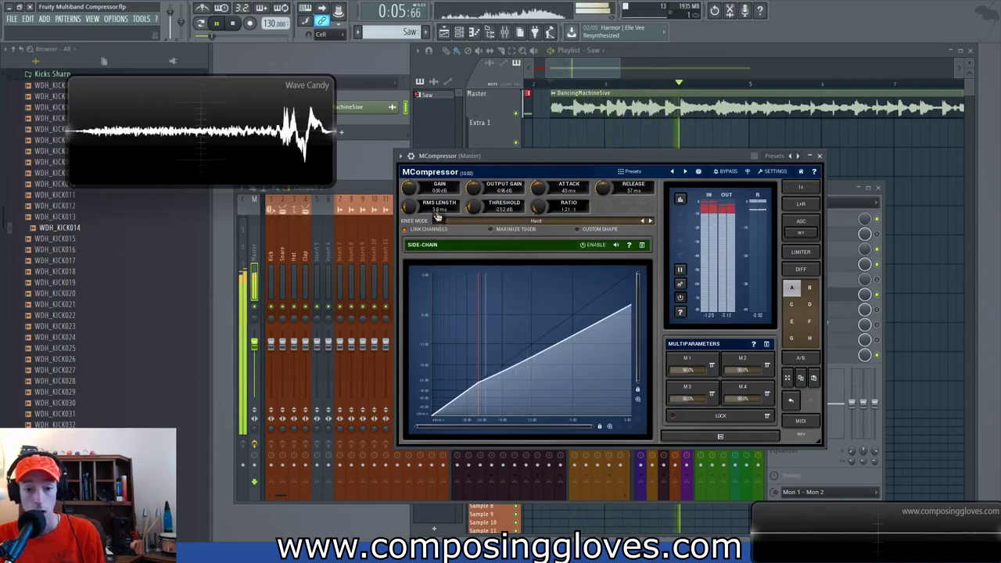
key(space)
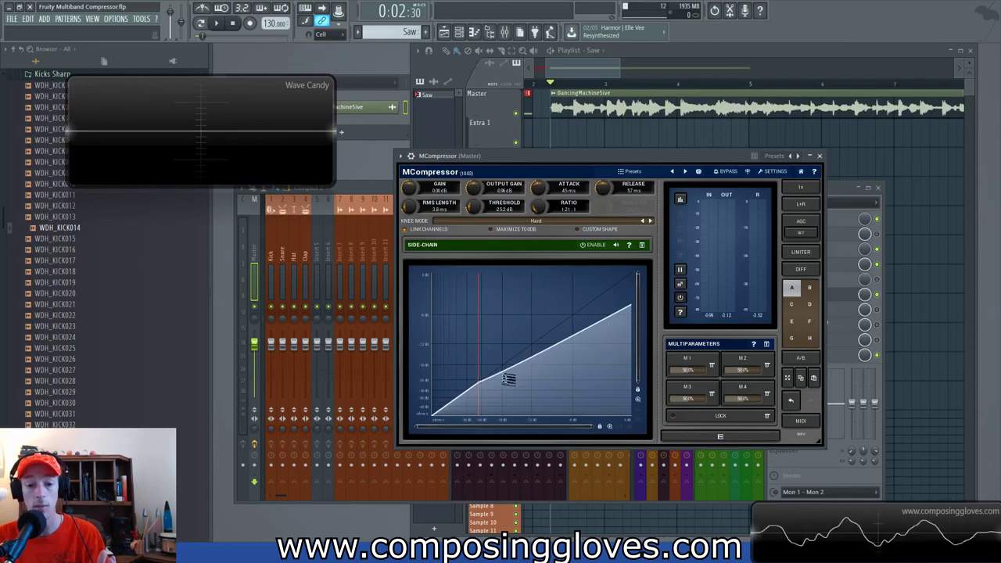
- Change MCompressor's knee mode from Hard through Linear to Soft, and close its window
click(649, 221)
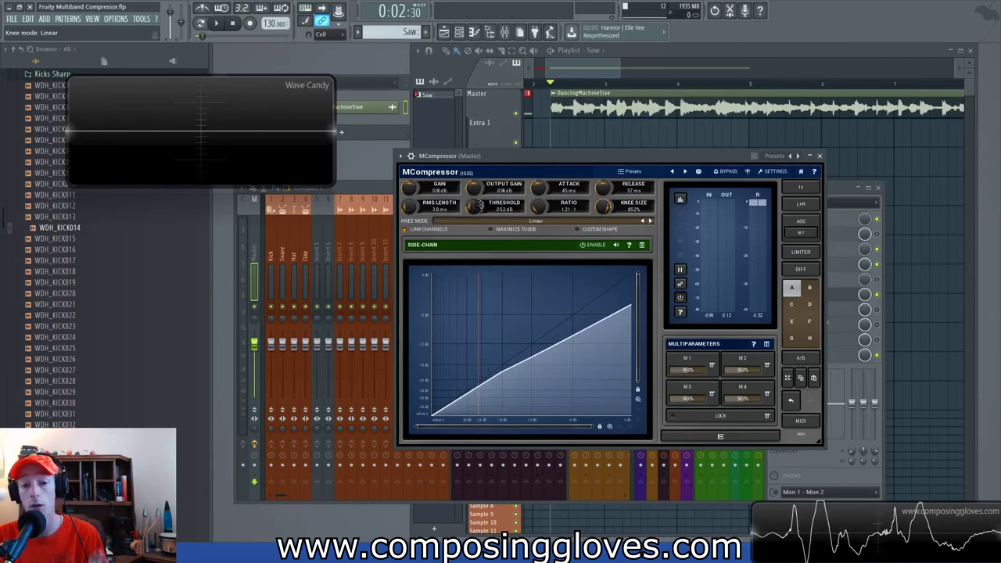
click(648, 221)
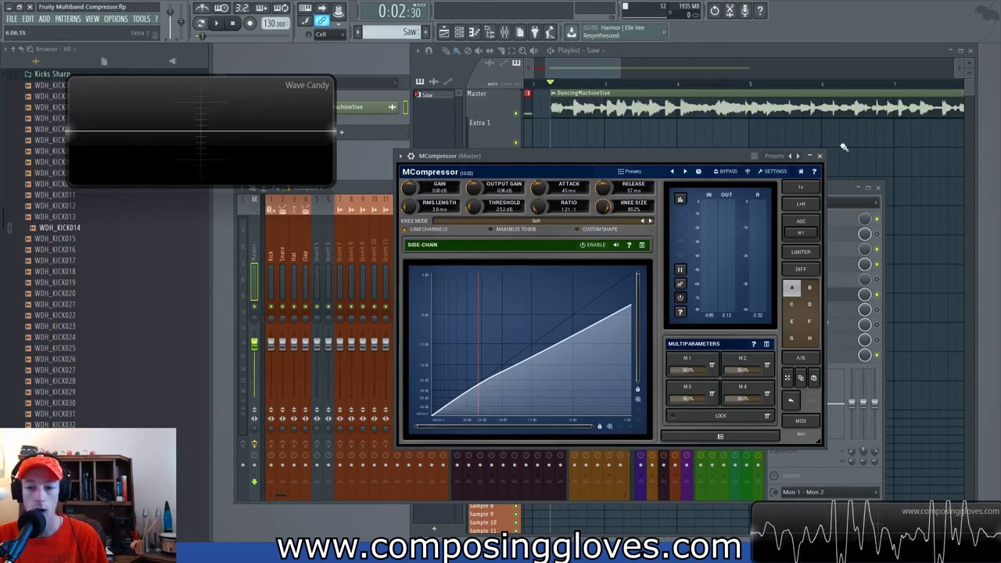
click(819, 155)
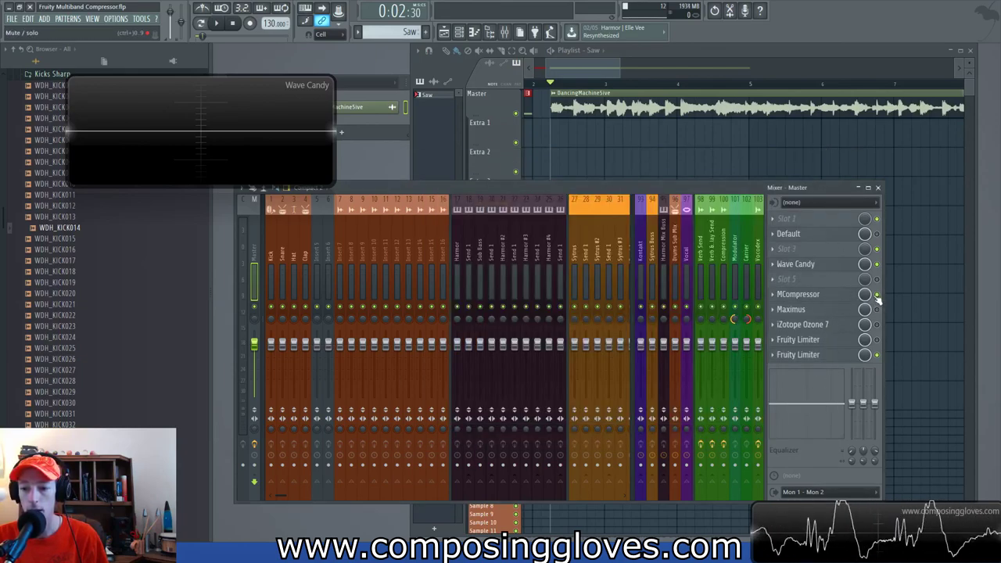
- Open Maximus from the Master track's effect slots, reposition its window, and select the mid band
click(814, 308)
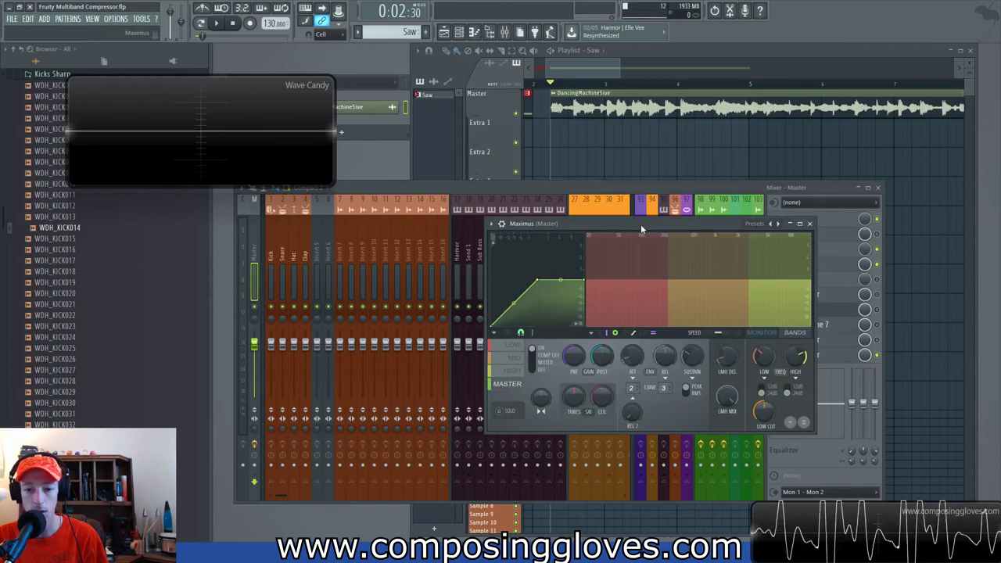
drag(640, 227, 624, 196)
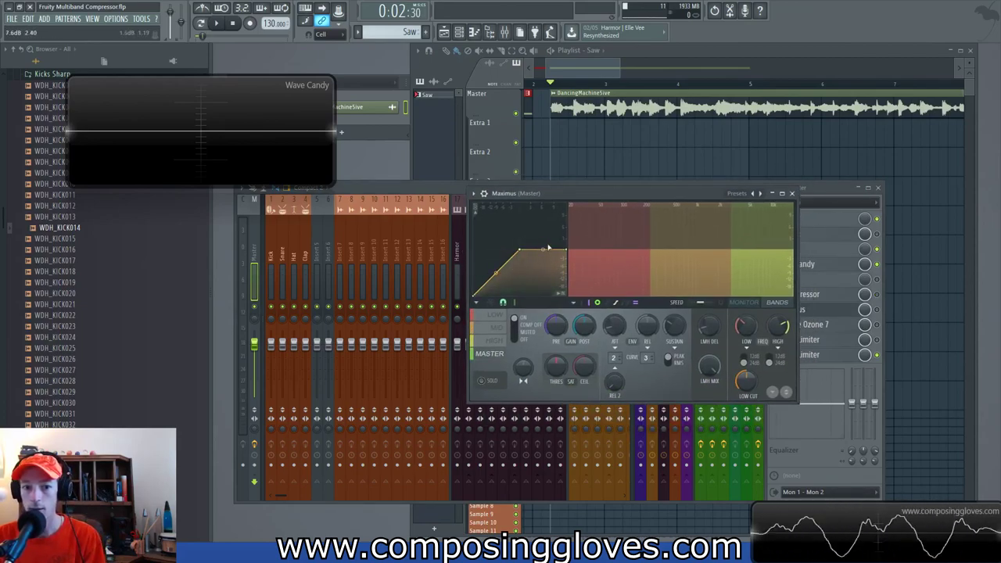
click(497, 329)
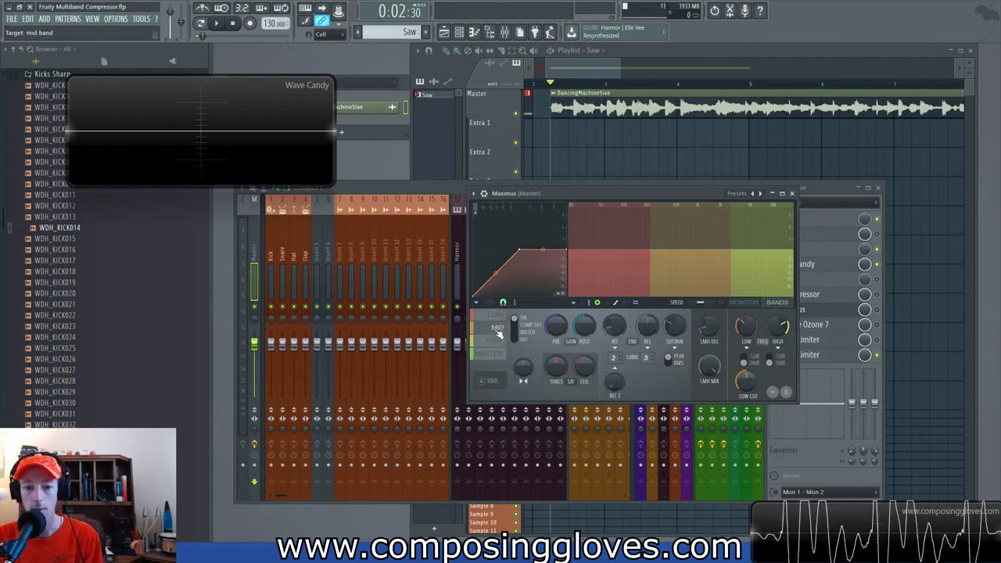
- Shape Maximus's mid band curve into a gradual soft knee by moving and removing its points and bending the segments between them
drag(524, 249, 537, 248)
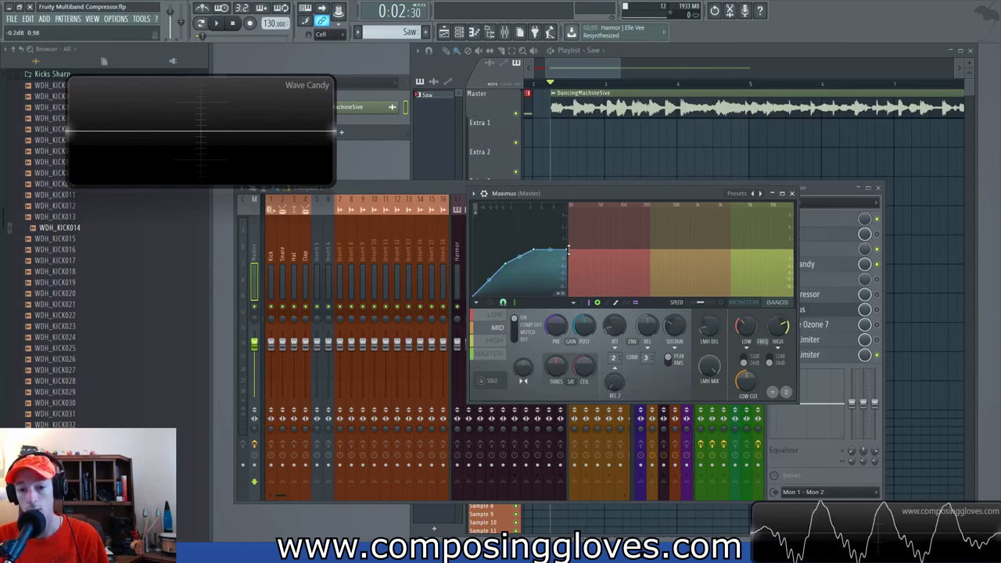
right_click(538, 250)
click(552, 268)
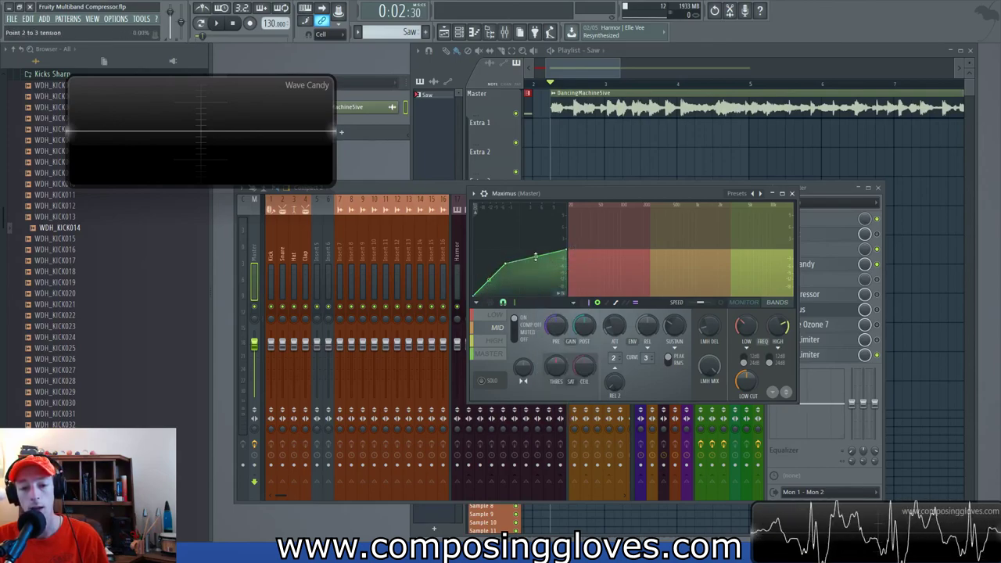
drag(505, 266, 543, 251)
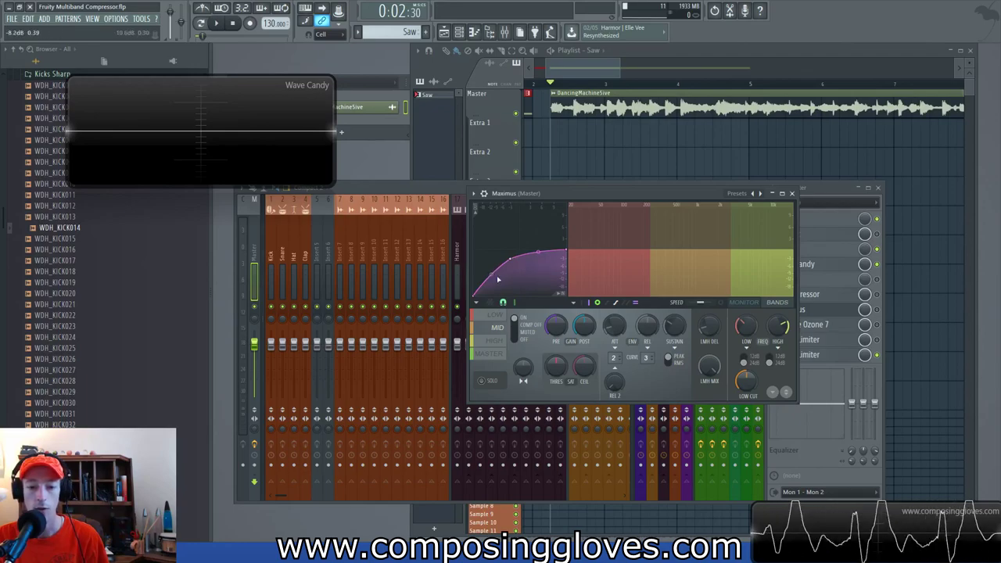
right_click(490, 274)
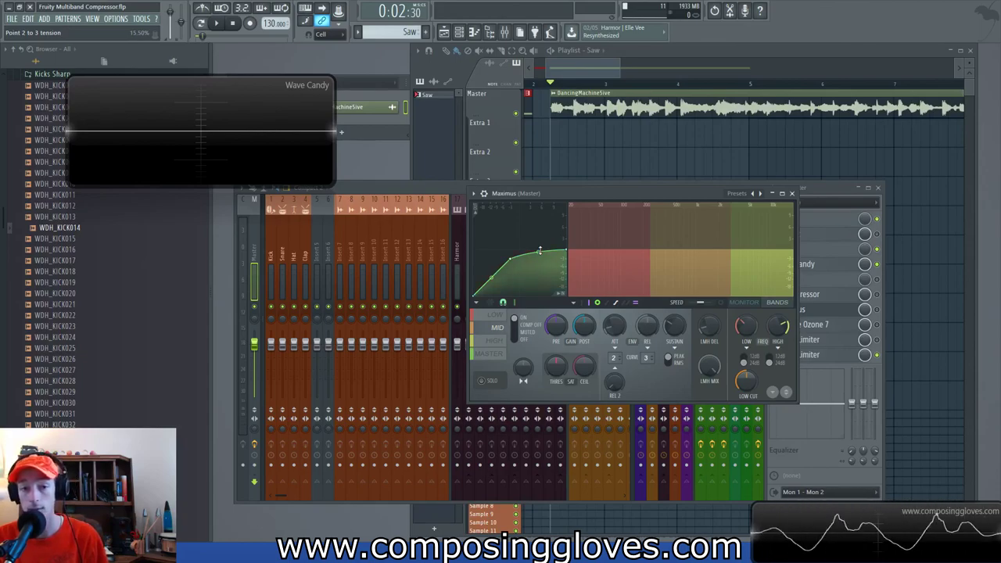
mouse_move(538, 251)
mouse_down()
mouse_move(491, 273)
mouse_move(528, 253)
mouse_up()
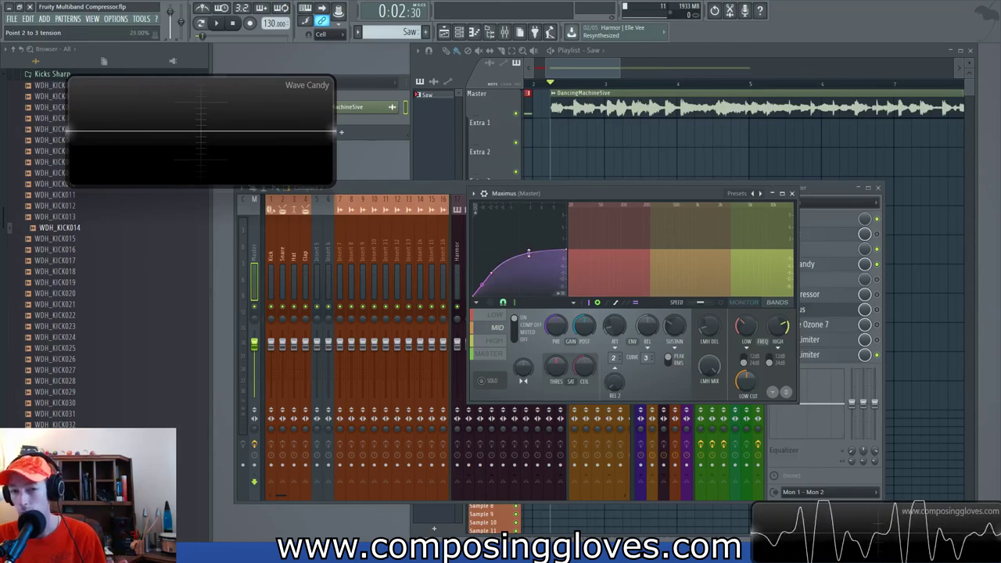
- Reshape Maximus's mid band curve with a deep dip, close Maximus, and briefly open and close MCompressor
drag(716, 197, 619, 181)
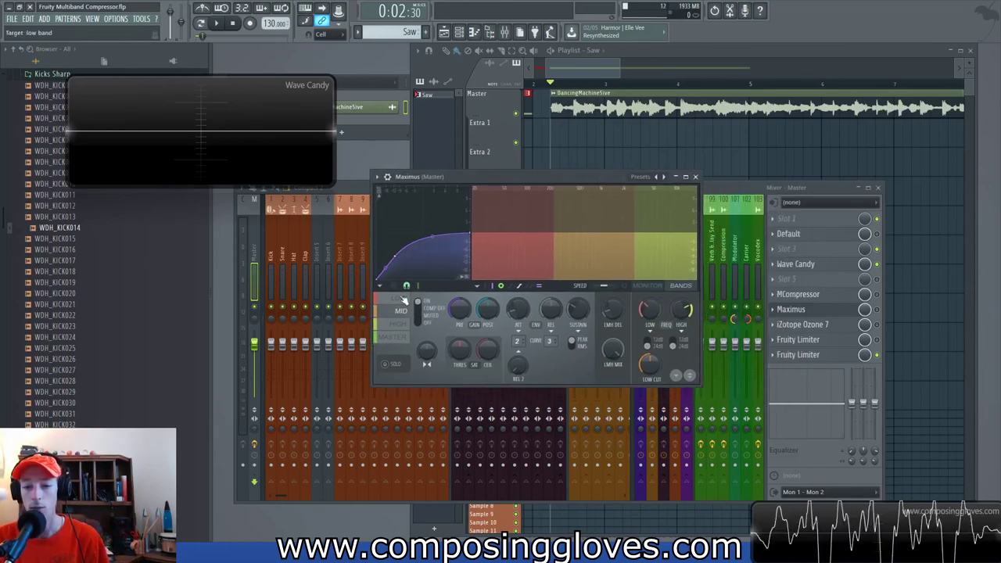
right_click(423, 278)
right_click(446, 240)
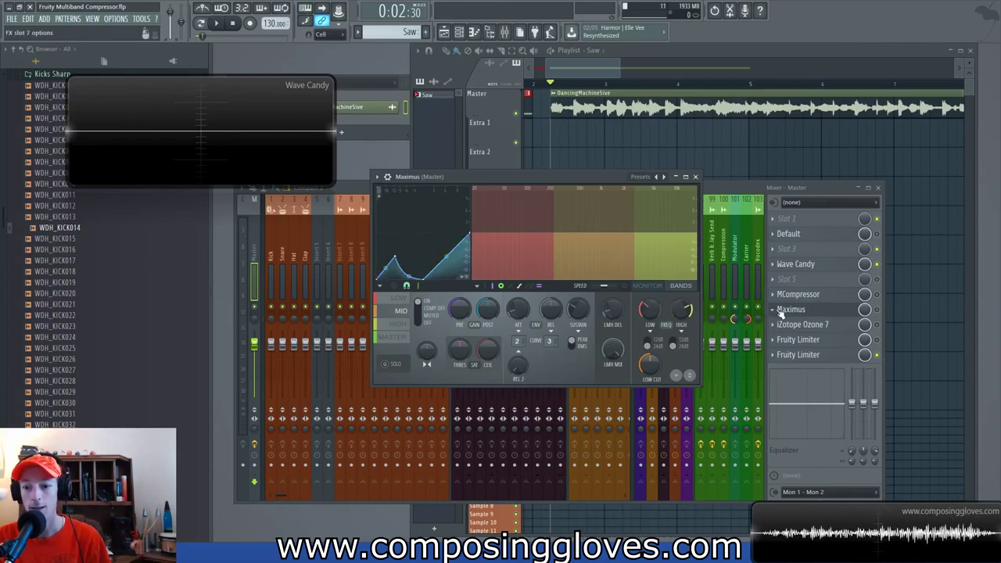
click(833, 315)
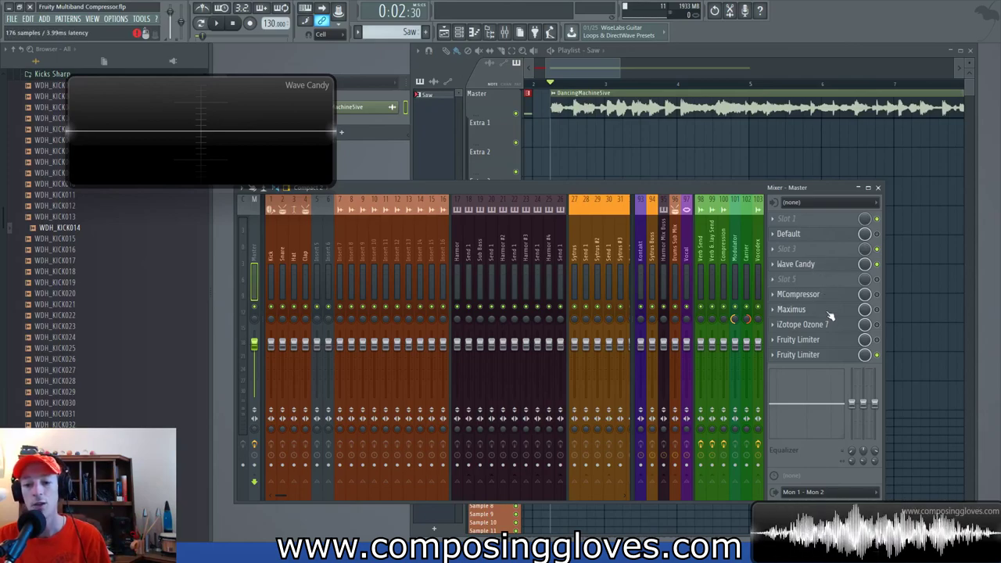
click(833, 295)
click(833, 295)
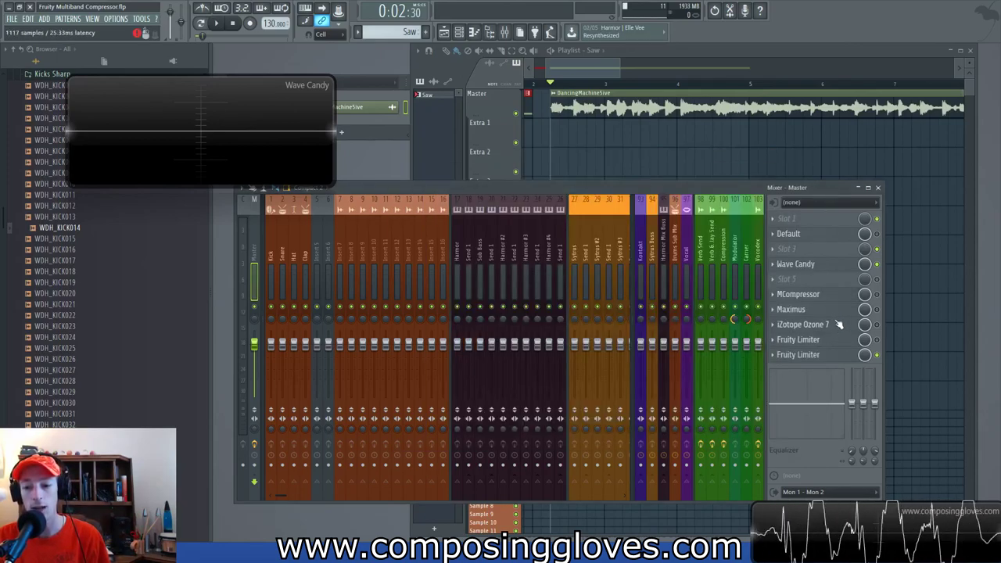
- Open Fruity Multiband Compressor and the first Fruity Limiter from the Master track's effect slots and arrange their windows
click(828, 236)
drag(649, 95, 546, 178)
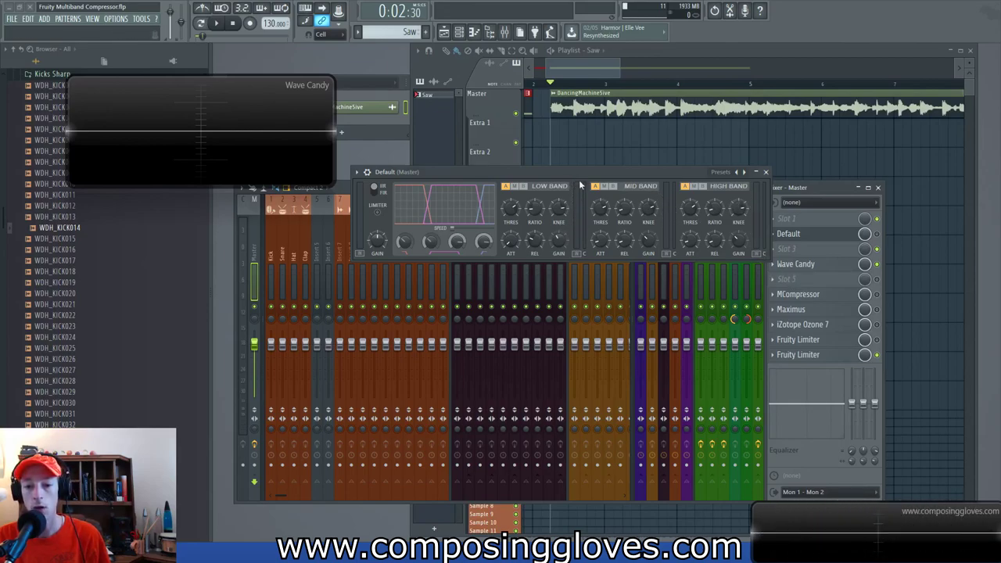
click(802, 339)
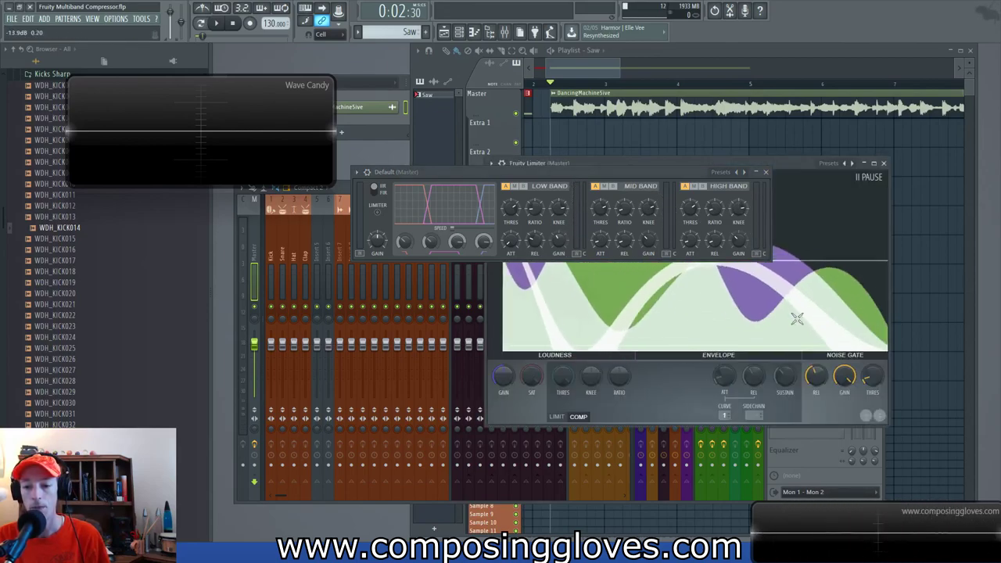
drag(798, 164, 560, 278)
click(817, 341)
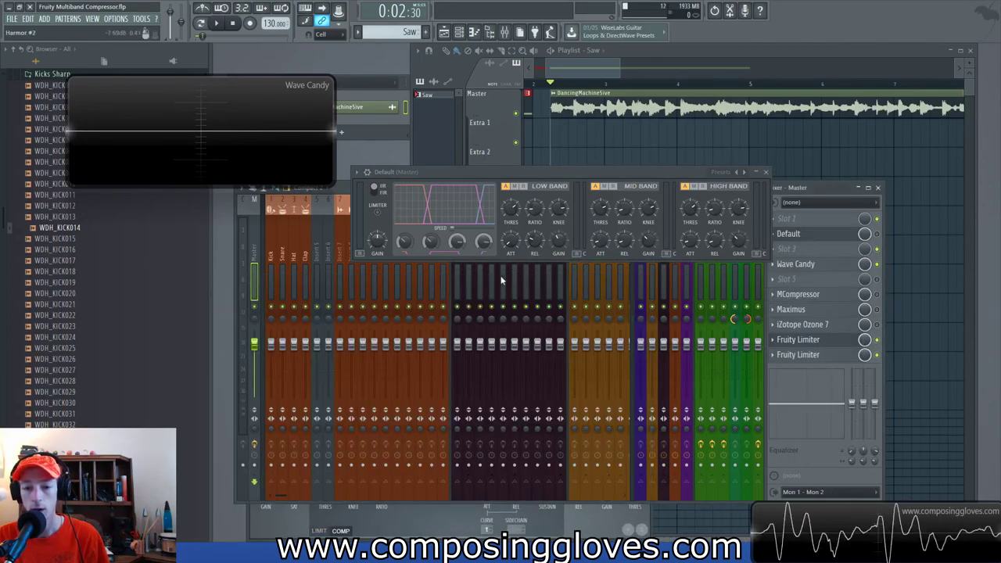
click(818, 345)
- Play the clip in short bursts to check the Fruity Limiter's level display
key(space)
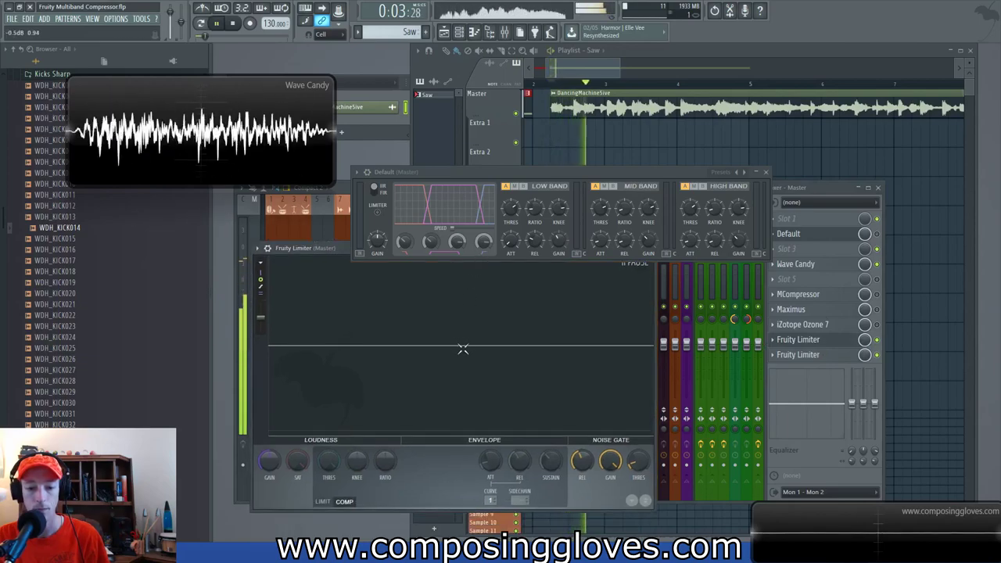
key(space)
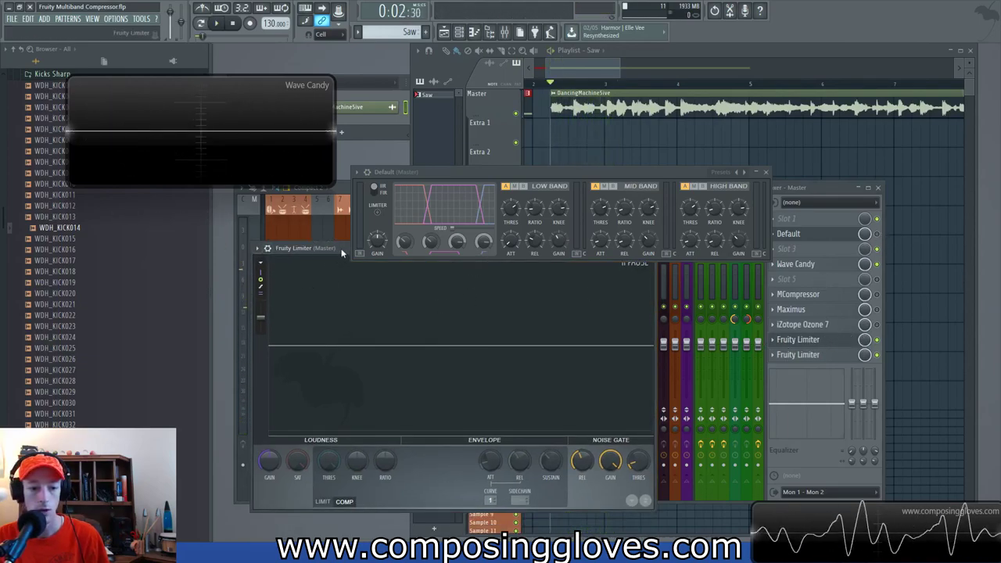
key(space)
key(space)
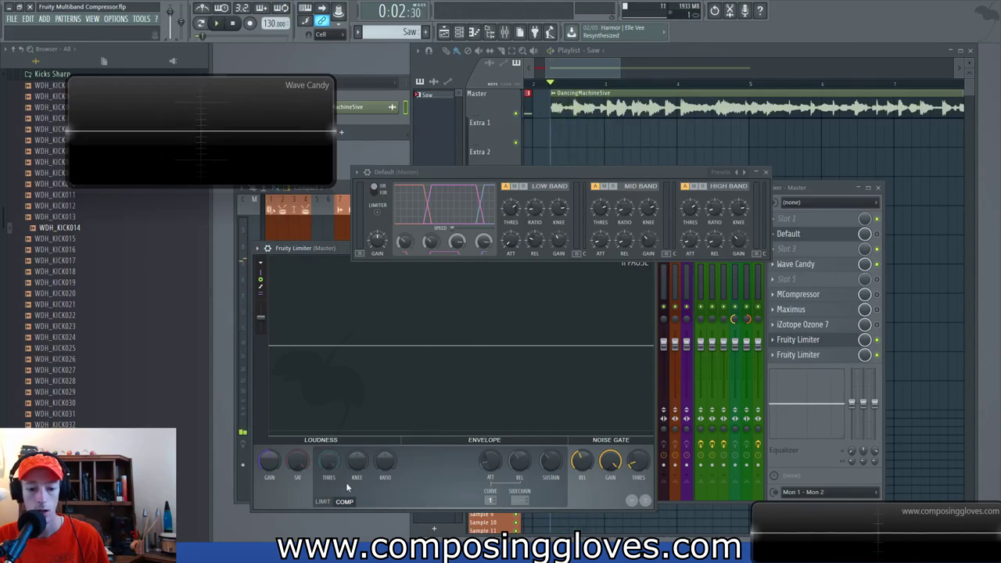
key(space)
key(space)
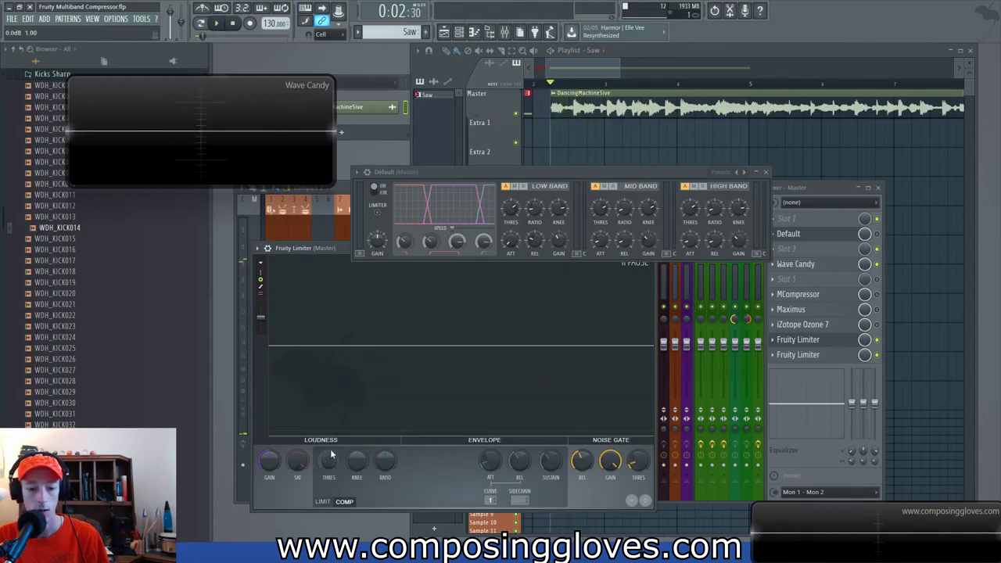
- Arrange Fruity Multiband Compressor above Fruity Limiter and play the clip to view its waveform in the limiter
click(813, 339)
click(813, 340)
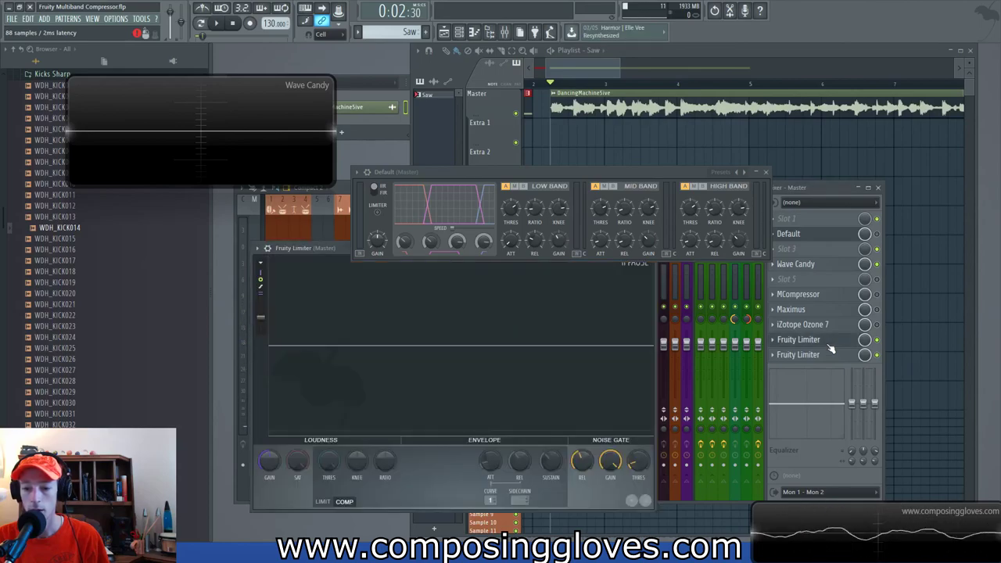
drag(519, 166, 511, 110)
drag(495, 256, 522, 248)
key(space)
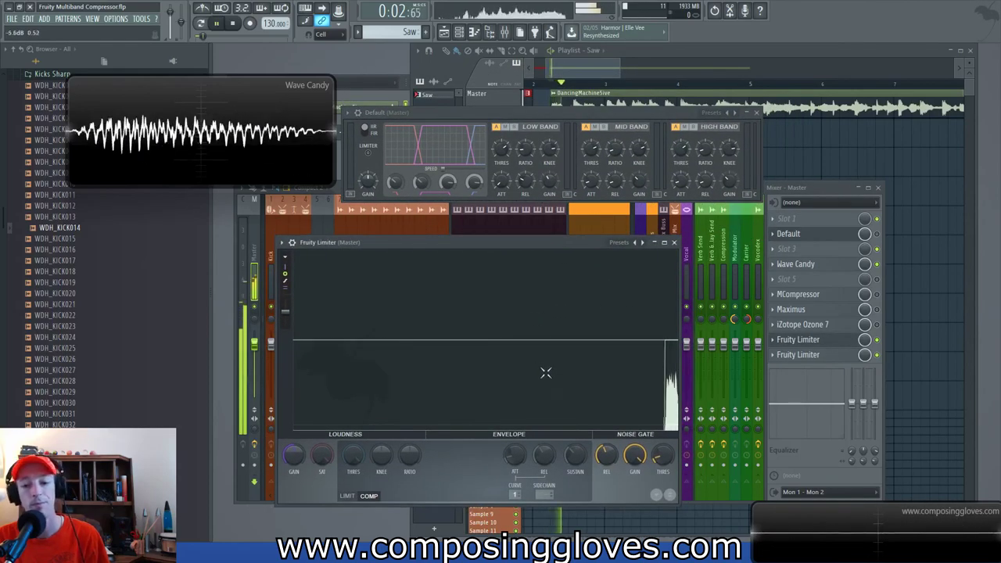
key(space)
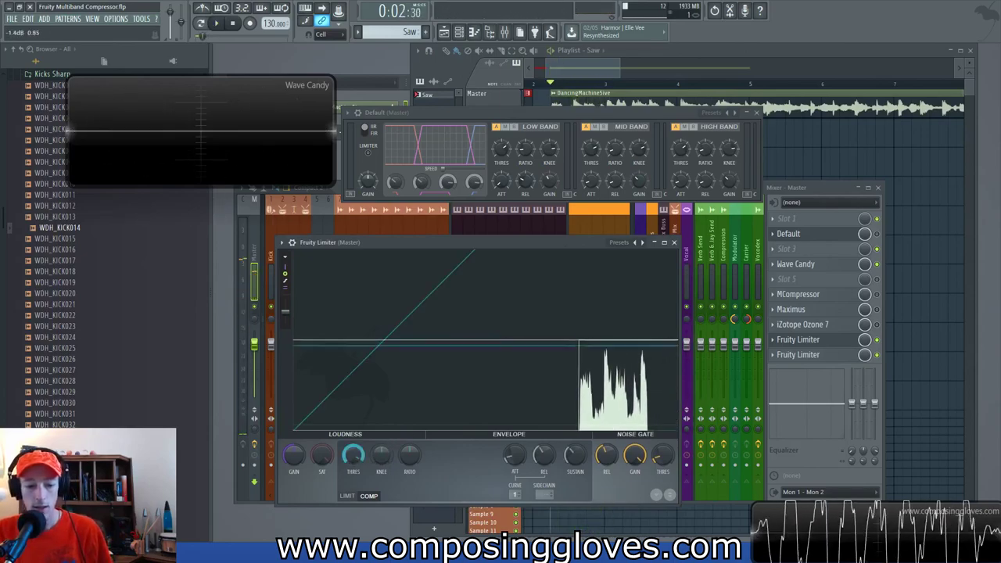
- Lower Fruity Limiter's compressor threshold while testing it with the clip, set its knee to 54%, and raise its ratio
drag(354, 455, 354, 501)
key(space)
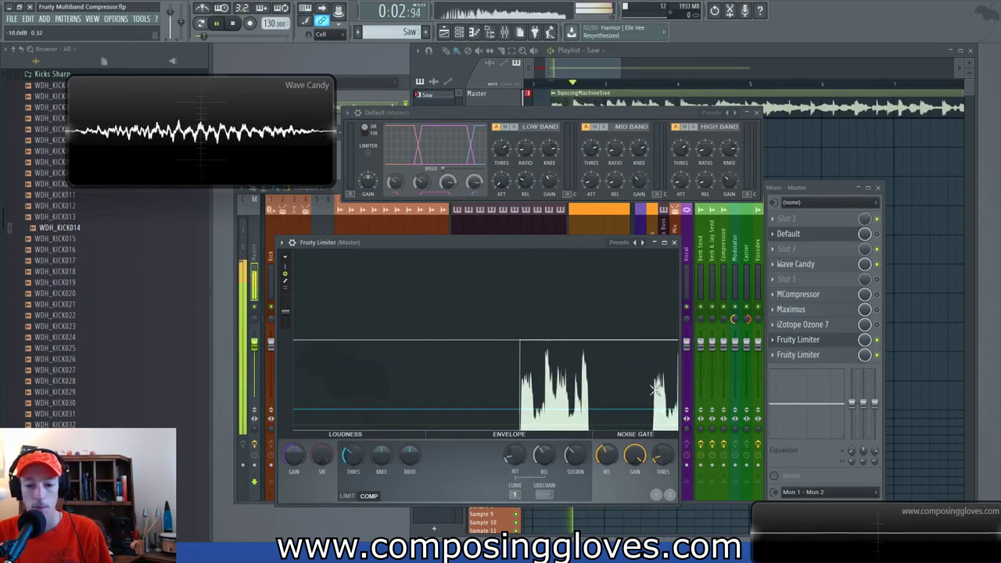
key(space)
drag(381, 457, 381, 422)
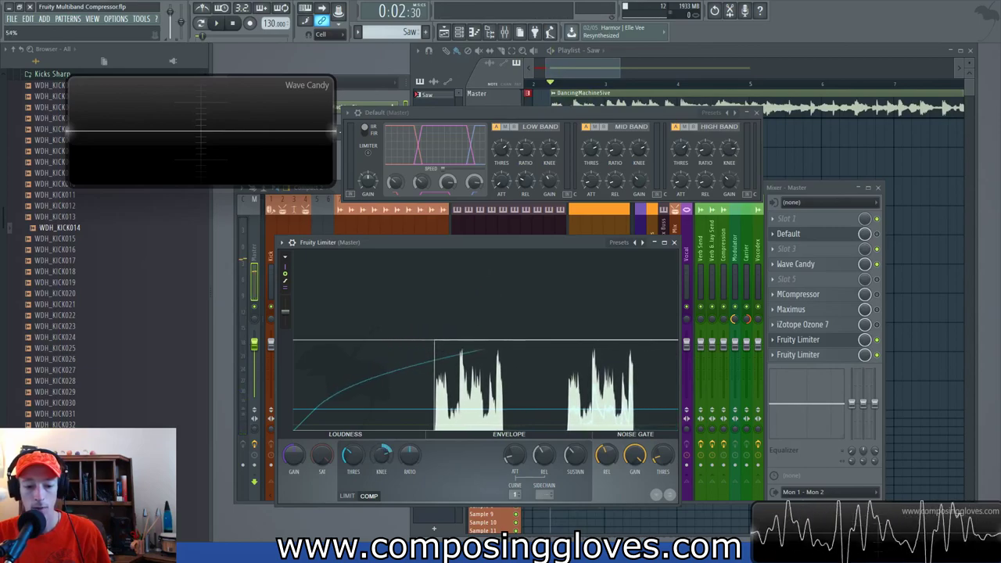
drag(409, 461, 409, 423)
drag(381, 455, 409, 465)
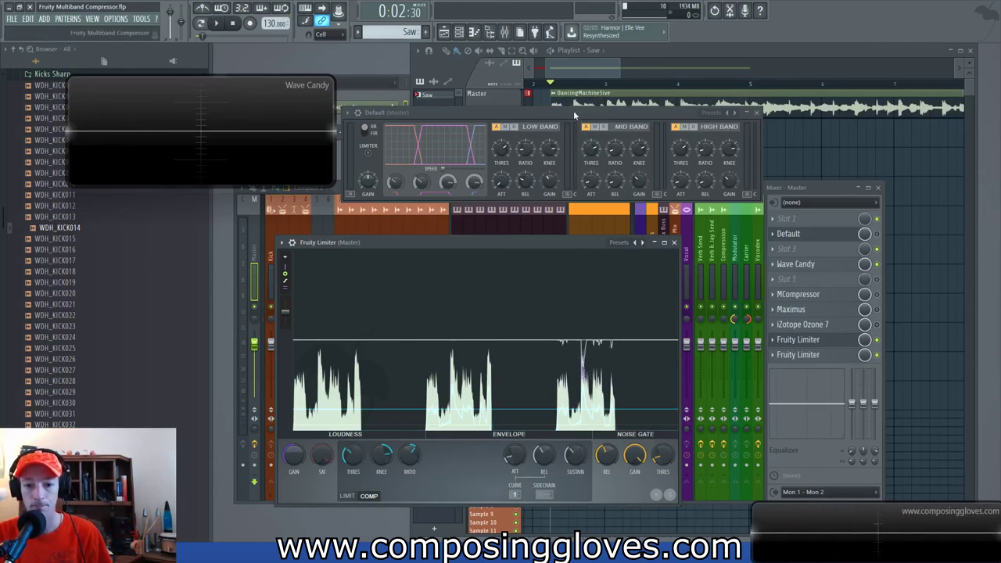
- Play the clip through Fruity Limiter, enable Fruity Multiband Compressor on the Master track, and play the clip again for comparison
key(space)
key(space)
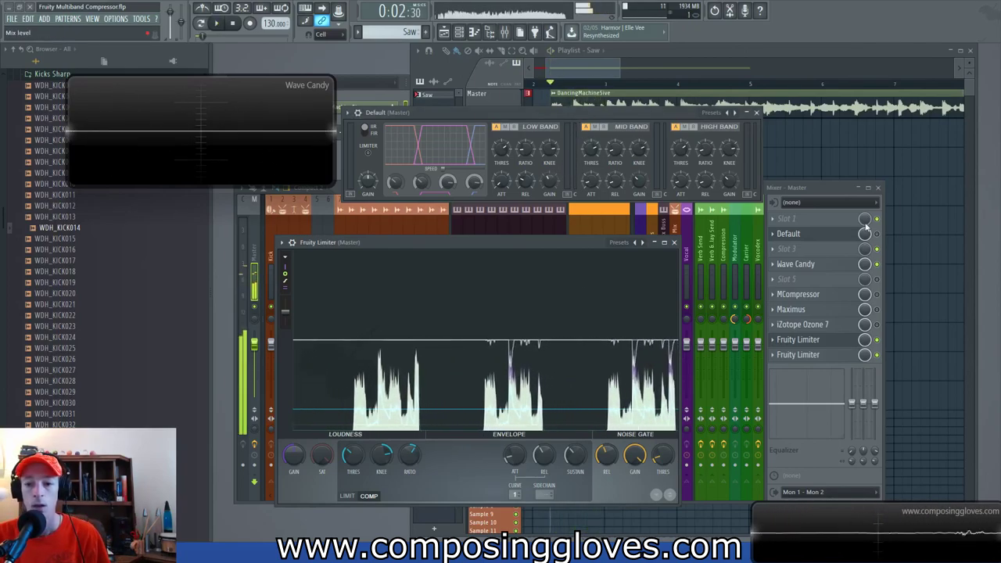
click(877, 234)
key(space)
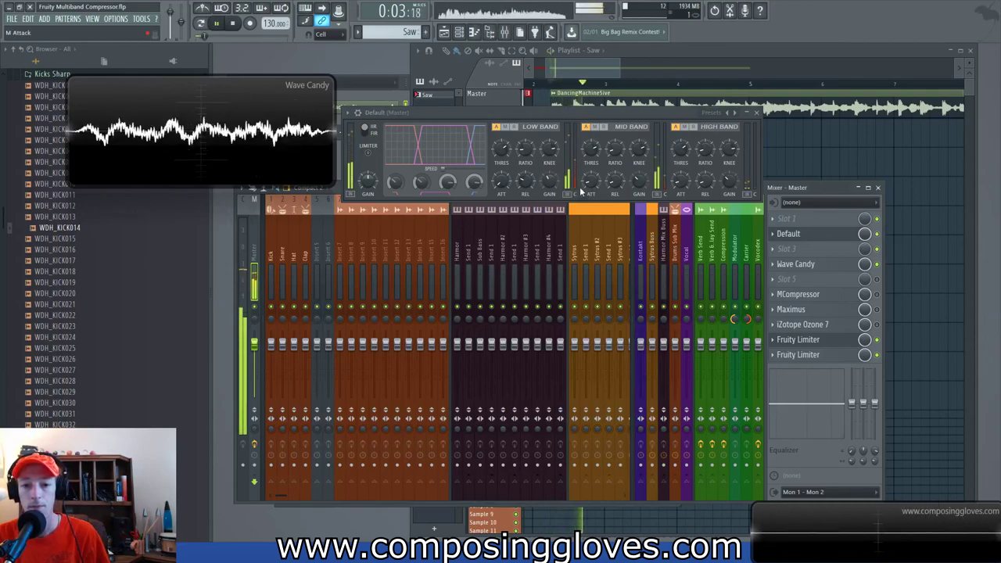
key(space)
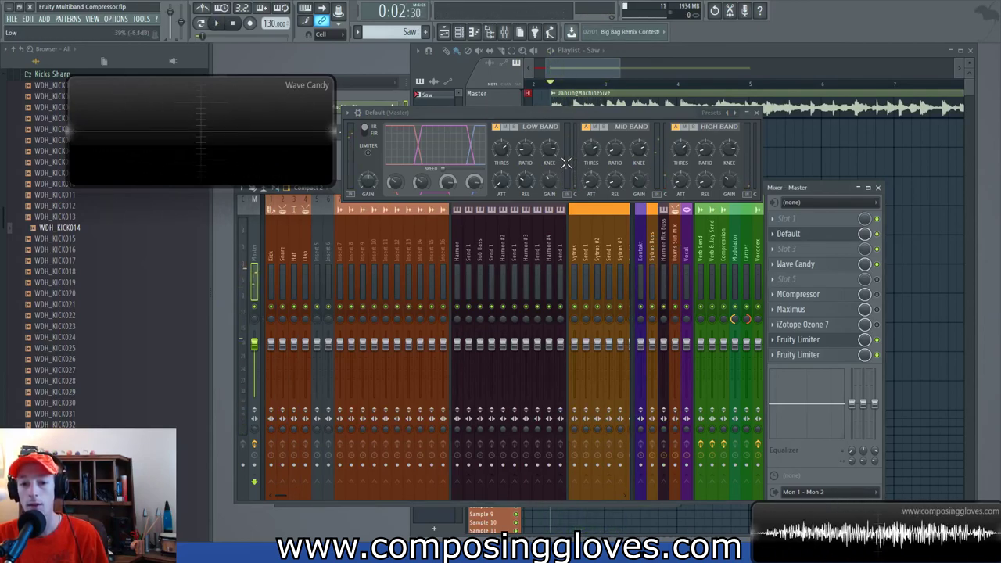
click(840, 340)
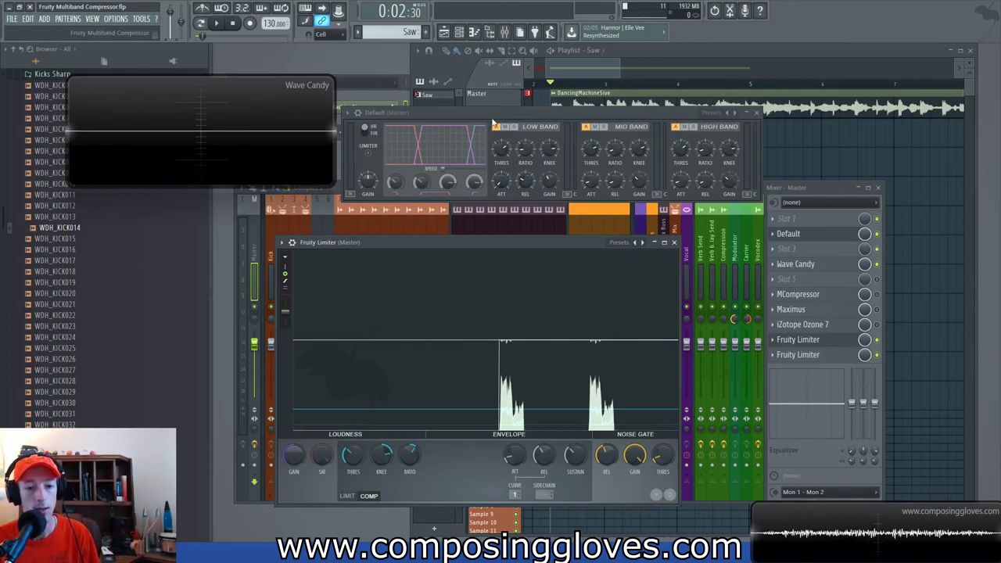
- Examine Fruity Multiband Compressor's main gain and IIR/FIR filter switch, and hide the Fruity Limiter window
drag(492, 120, 493, 105)
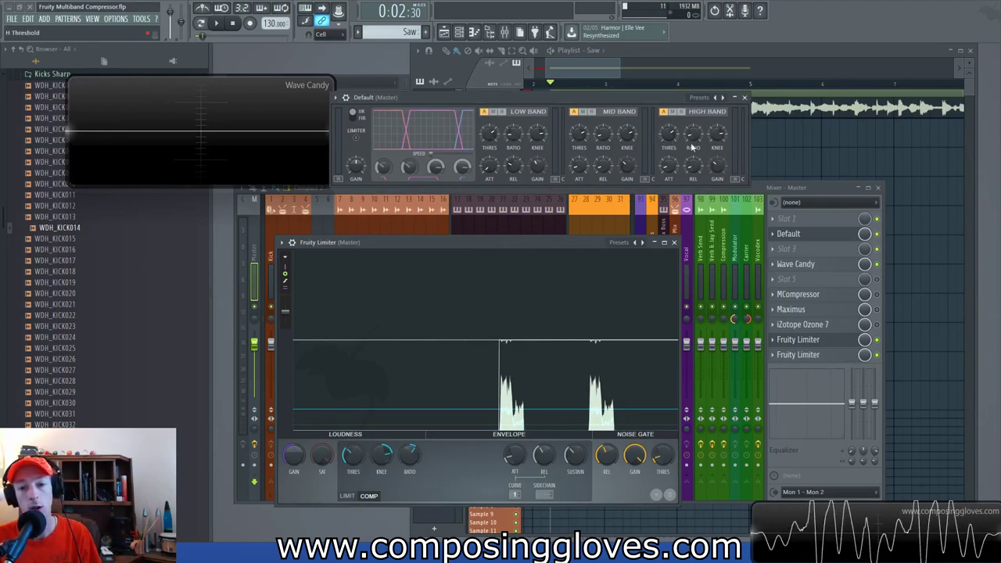
drag(356, 168, 356, 164)
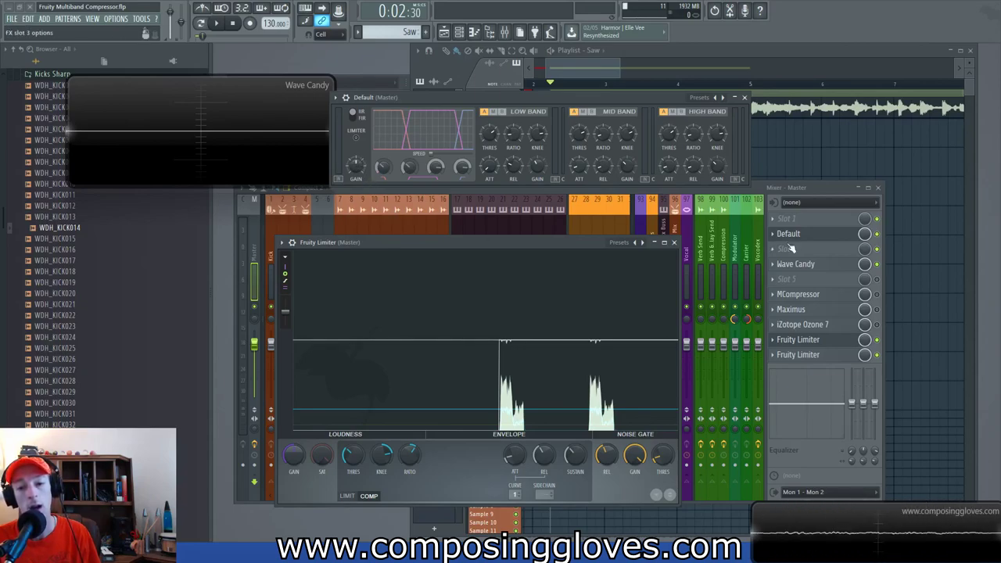
drag(637, 95, 685, 104)
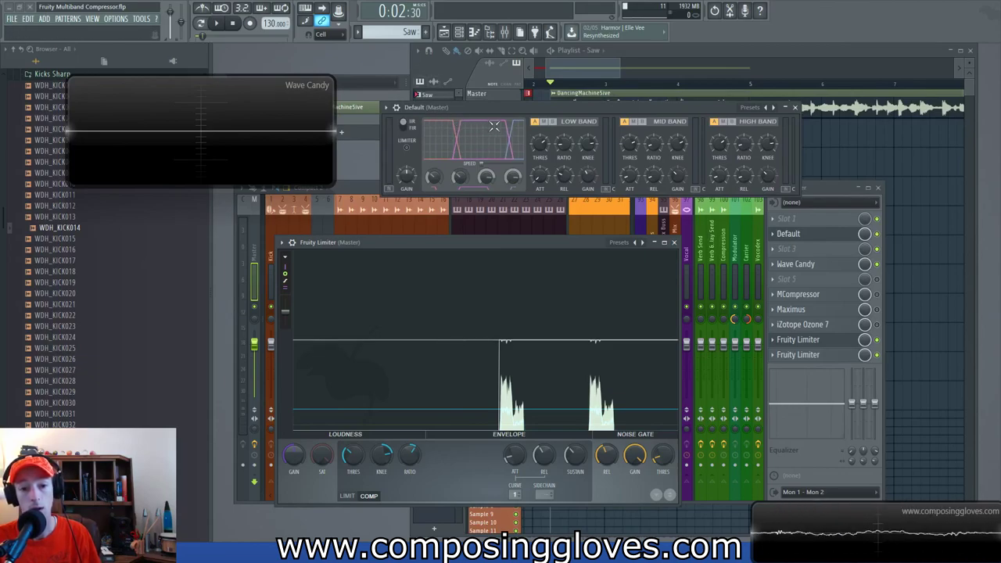
click(405, 125)
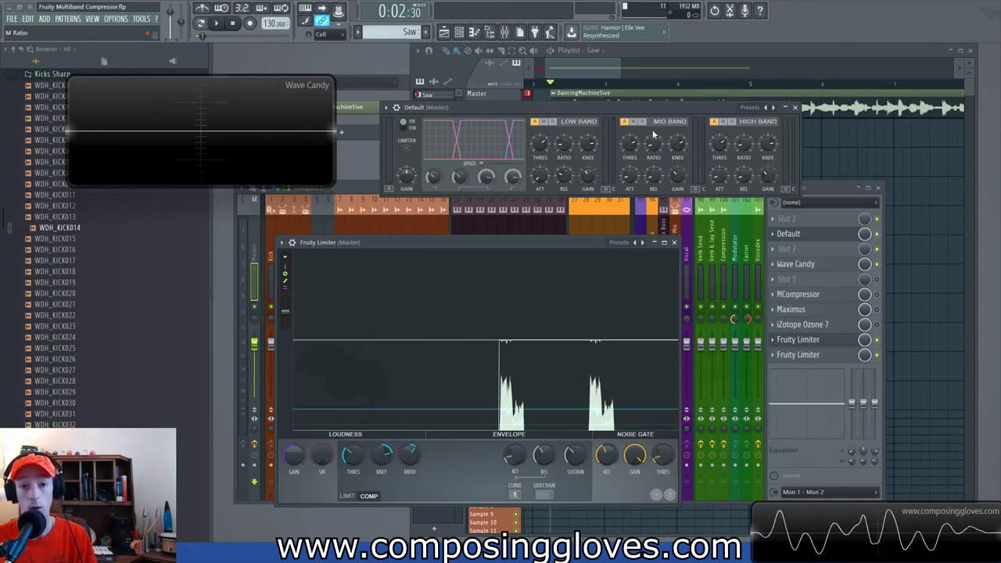
click(809, 345)
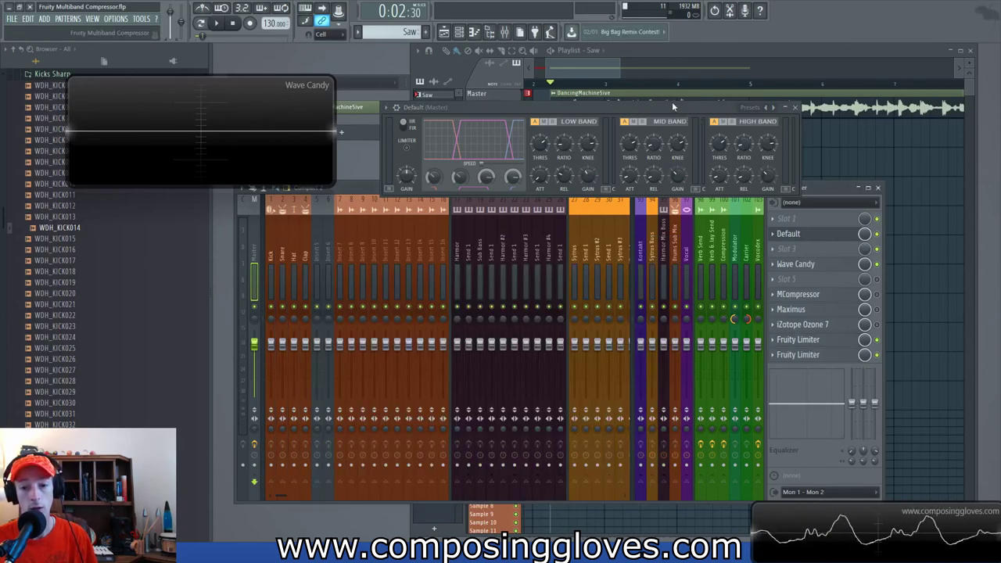
drag(670, 103, 650, 100)
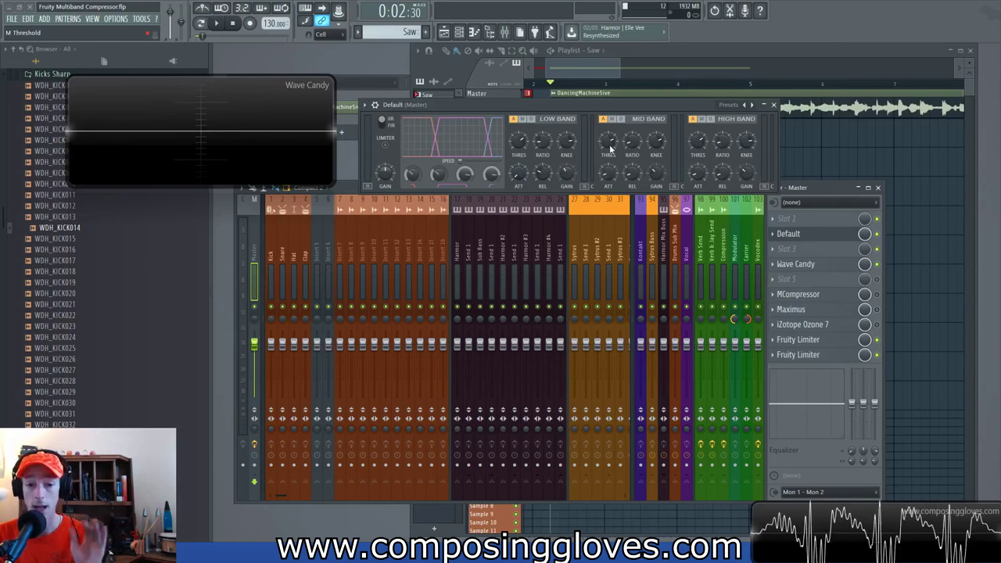
- Reopen Fruity Limiter to examine its saturation control, close it, and reposition the Fruity Multiband Compressor window
click(805, 340)
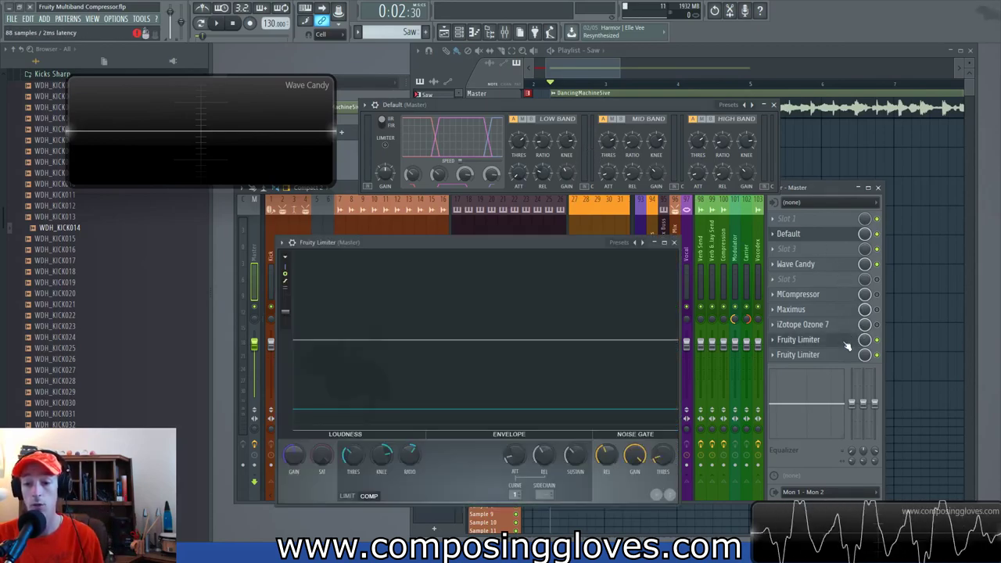
drag(321, 455, 321, 435)
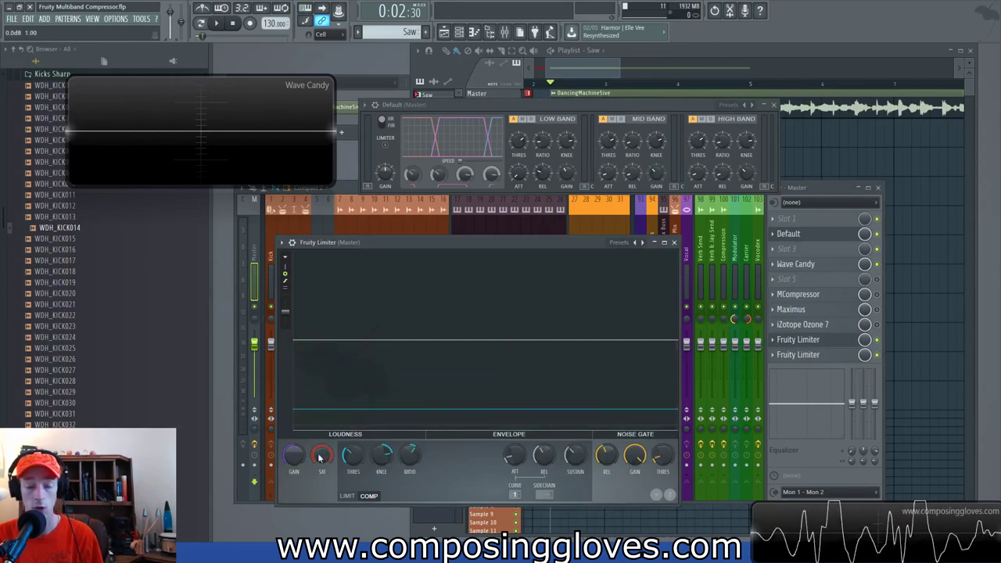
click(674, 242)
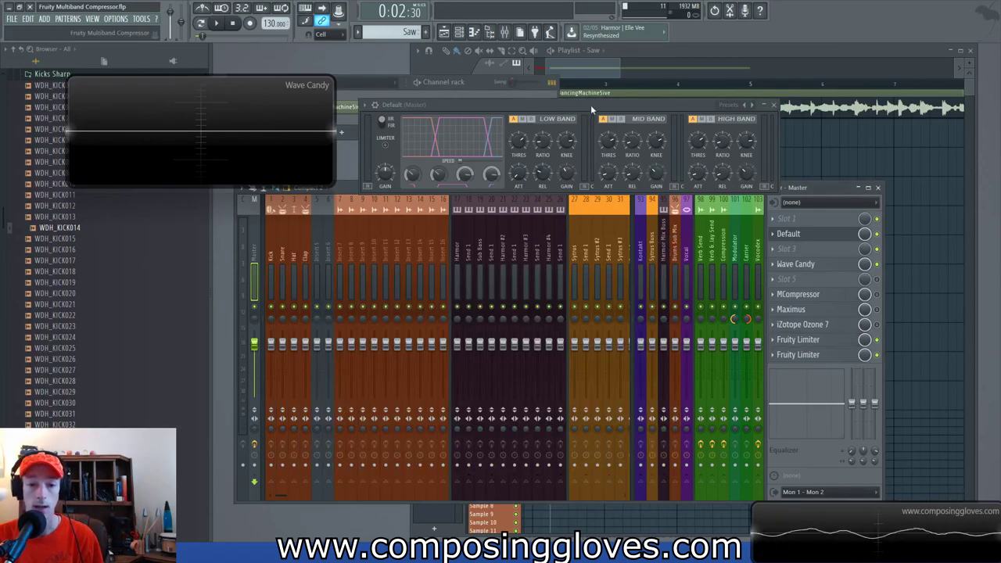
drag(590, 105, 634, 113)
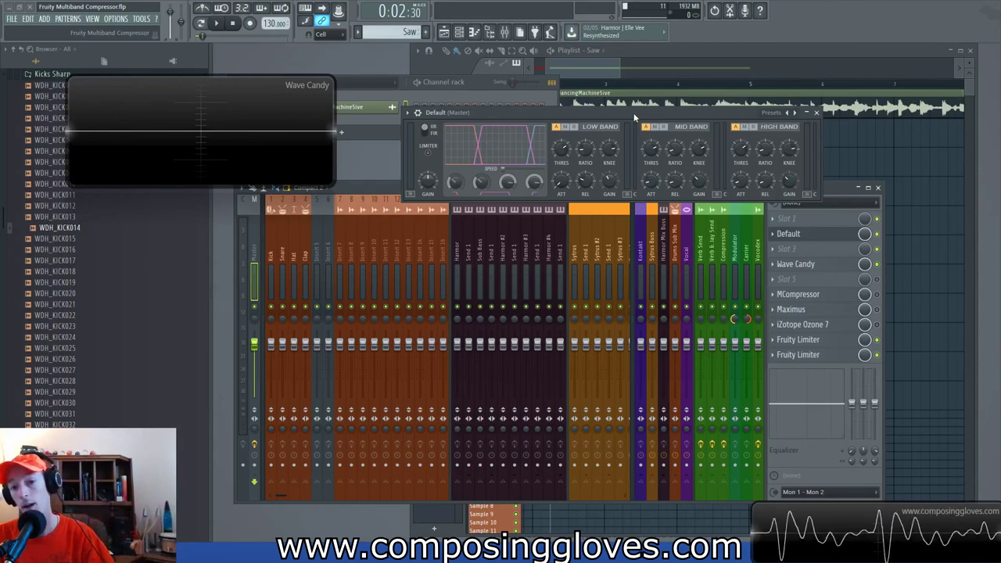
drag(633, 112, 631, 126)
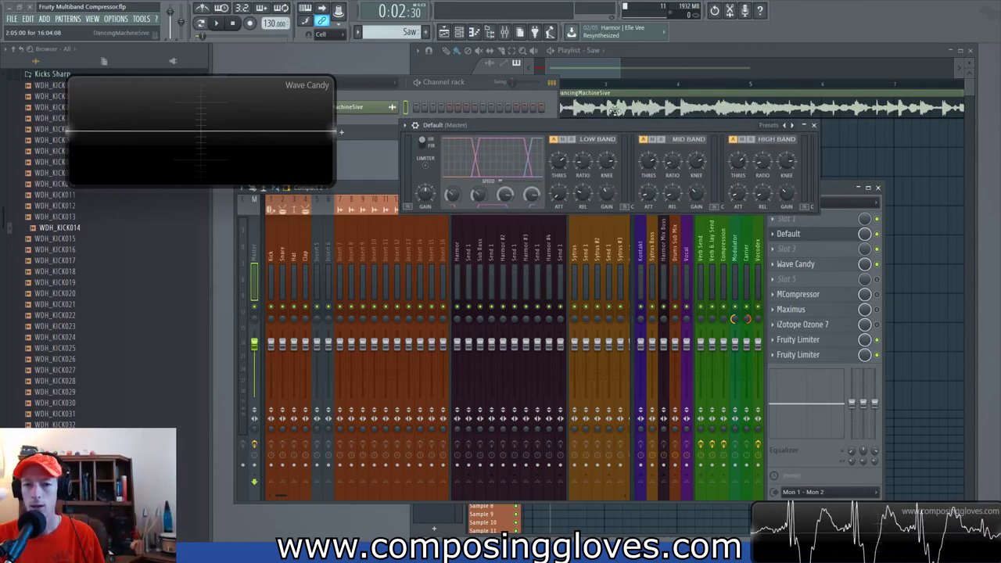